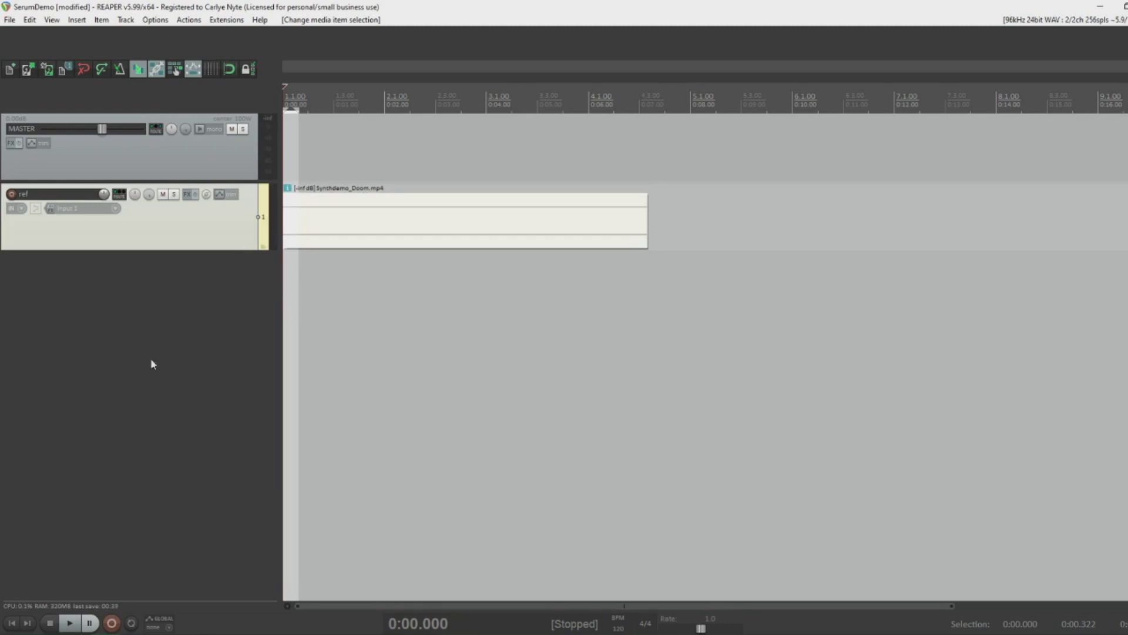
Insert a new virtual instrument track with the Serum (Xfer Records) VSTi and move its window clear of the track list
{"action": "left_click", "coordinate": [185, 312]}
{"action": "left_click", "coordinate": [223, 208]}
{"action": "key", "text": "ctrl+shift+t"}
{"action": "type", "text": "1"}
{"action": "key", "text": "Return"}
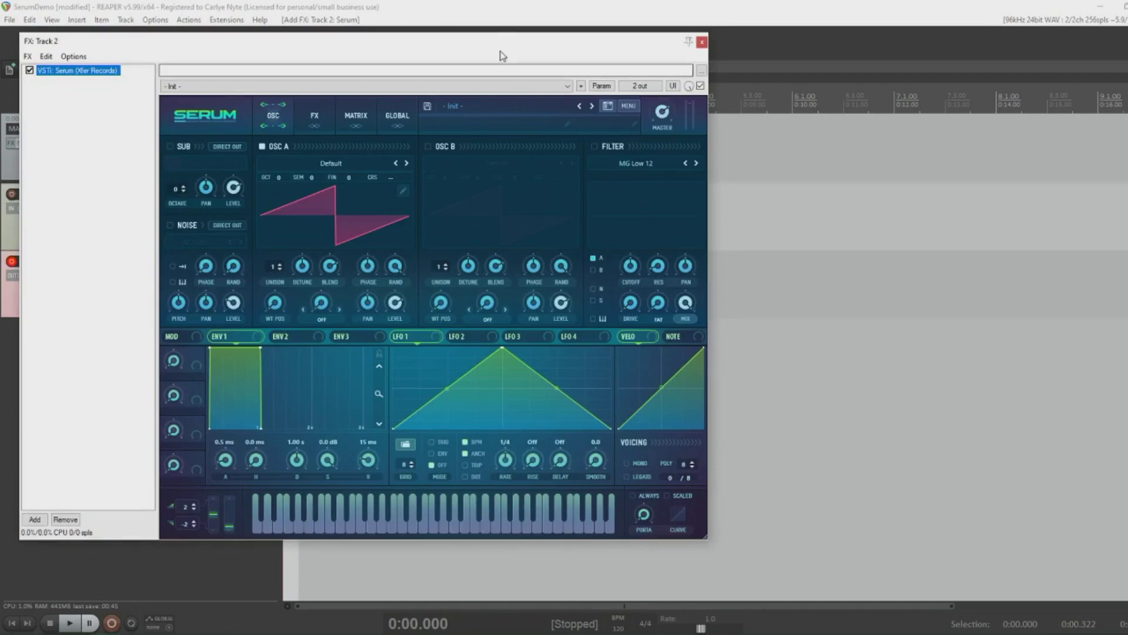
{"action": "left_click_drag", "start_coordinate": [466, 43], "coordinate": [695, 90]}
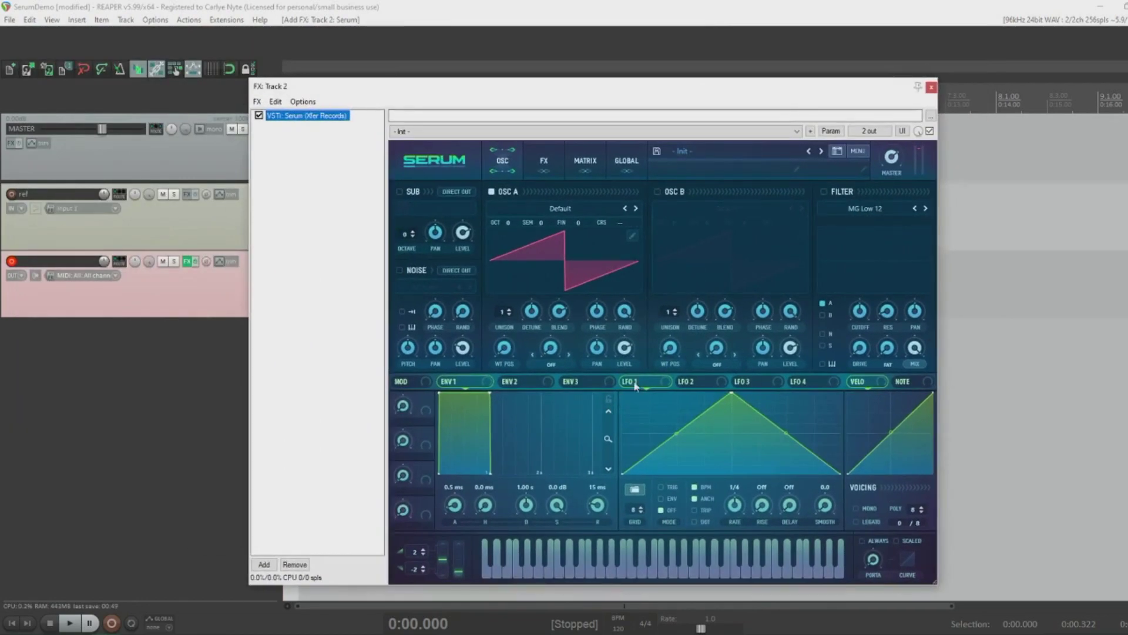
{"action": "left_click_drag", "start_coordinate": [746, 96], "coordinate": [792, 91]}
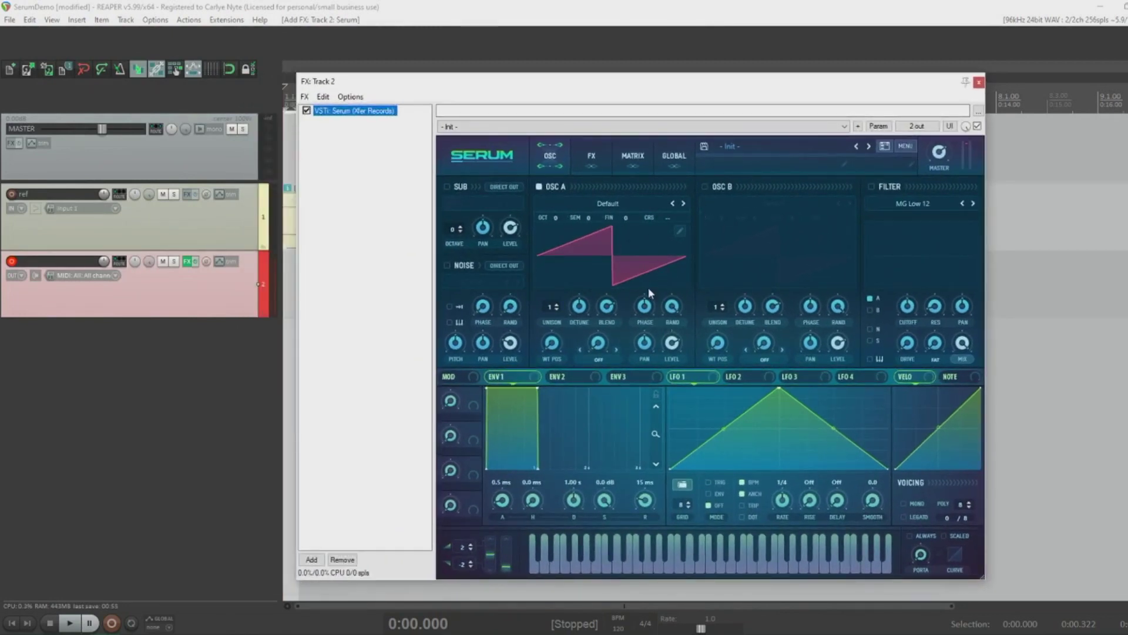
Switch oscillator A to the 3D wavetable view and load the Monster 2 [SL] spectral wavetable
{"action": "left_click", "coordinate": [632, 262]}
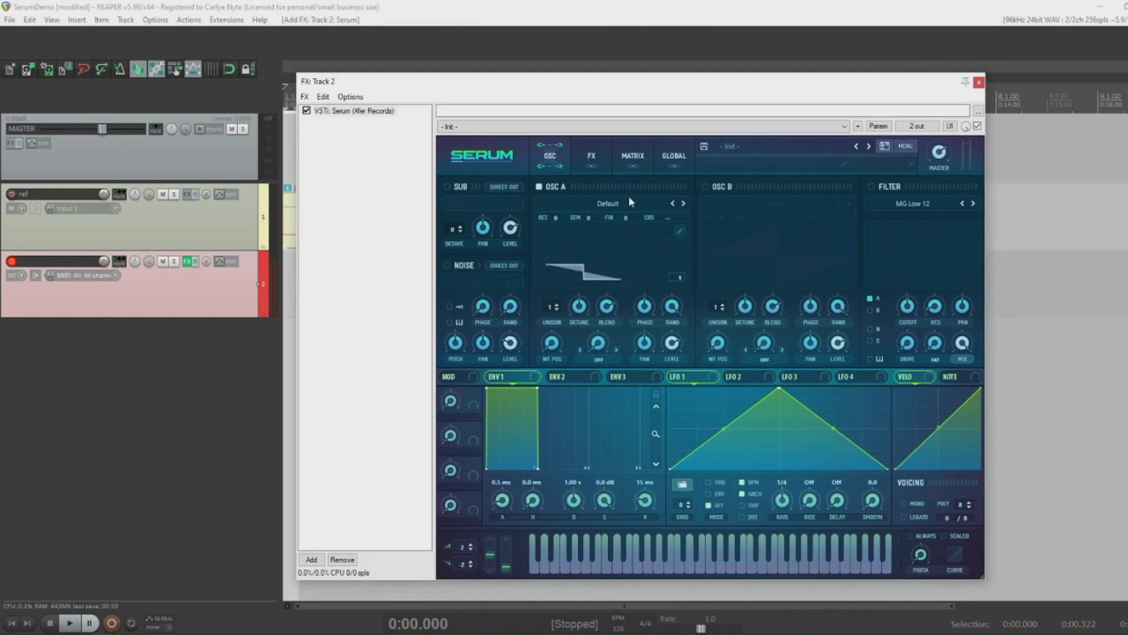
{"action": "left_click", "coordinate": [611, 204]}
{"action": "mouse_move", "coordinate": [587, 244]}
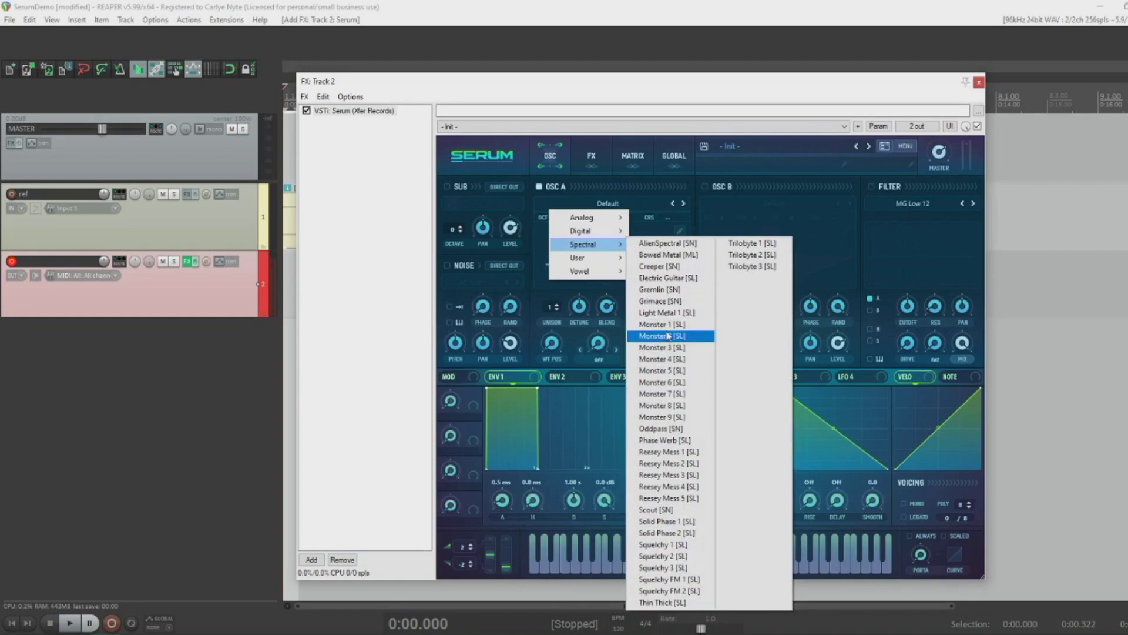
{"action": "left_click", "coordinate": [663, 336]}
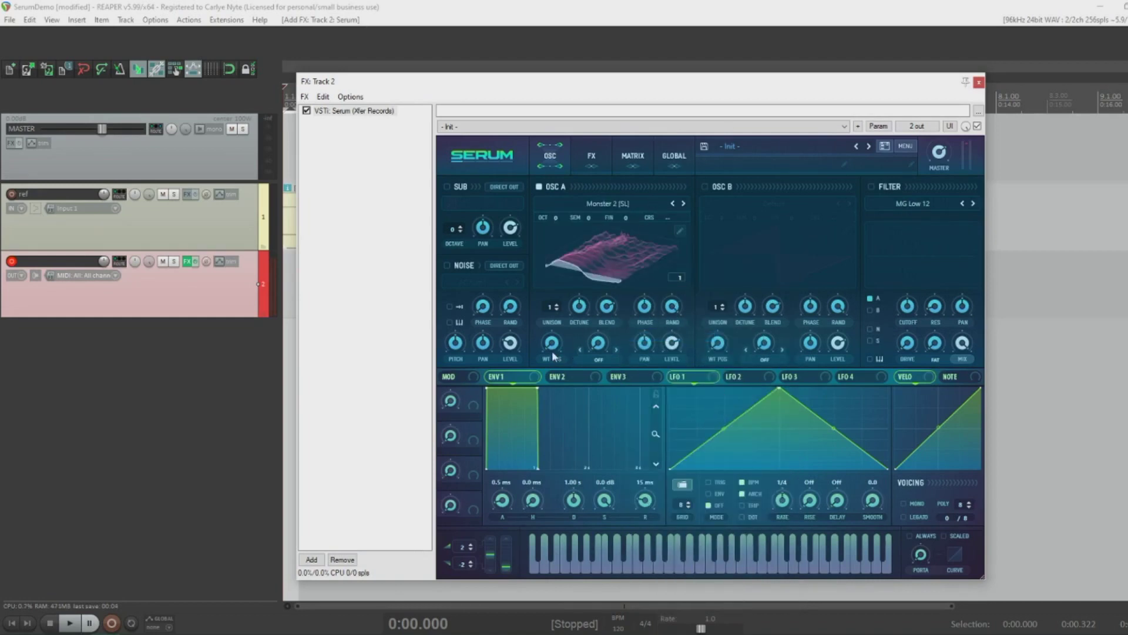
Sweep oscillator A's wavetable position in both 2D and 3D views, and leave it at 160 in 3D view
{"action": "left_click_drag", "start_coordinate": [553, 356], "coordinate": [569, 319]}
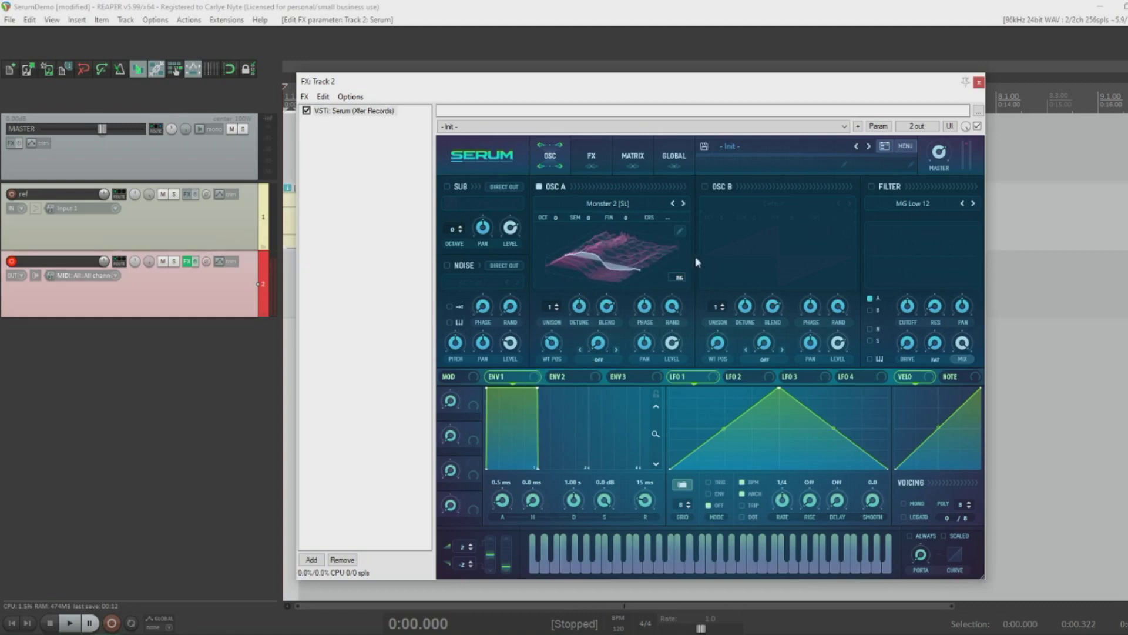
{"action": "left_click", "coordinate": [609, 258]}
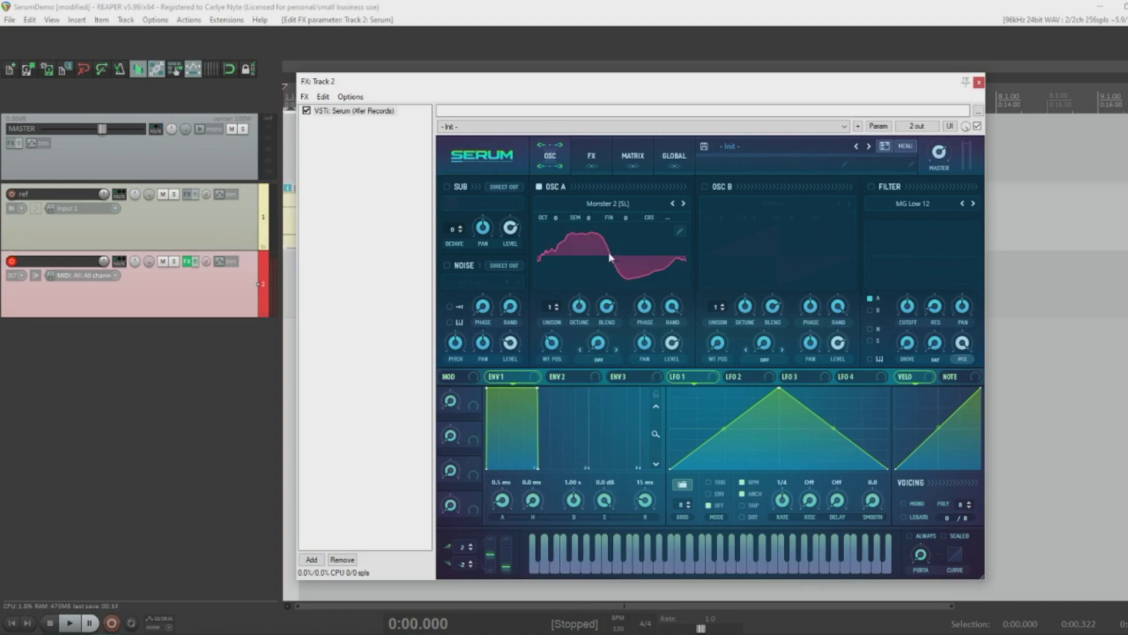
{"action": "mouse_move", "coordinate": [552, 344]}
{"action": "left_mouse_down"}
{"action": "mouse_move", "coordinate": [573, 318]}
{"action": "mouse_move", "coordinate": [551, 400]}
{"action": "mouse_move", "coordinate": [561, 343]}
{"action": "mouse_move", "coordinate": [599, 286]}
{"action": "mouse_move", "coordinate": [557, 364]}
{"action": "mouse_move", "coordinate": [590, 302]}
{"action": "mouse_move", "coordinate": [573, 342]}
{"action": "left_mouse_up"}
{"action": "left_click", "coordinate": [630, 277]}
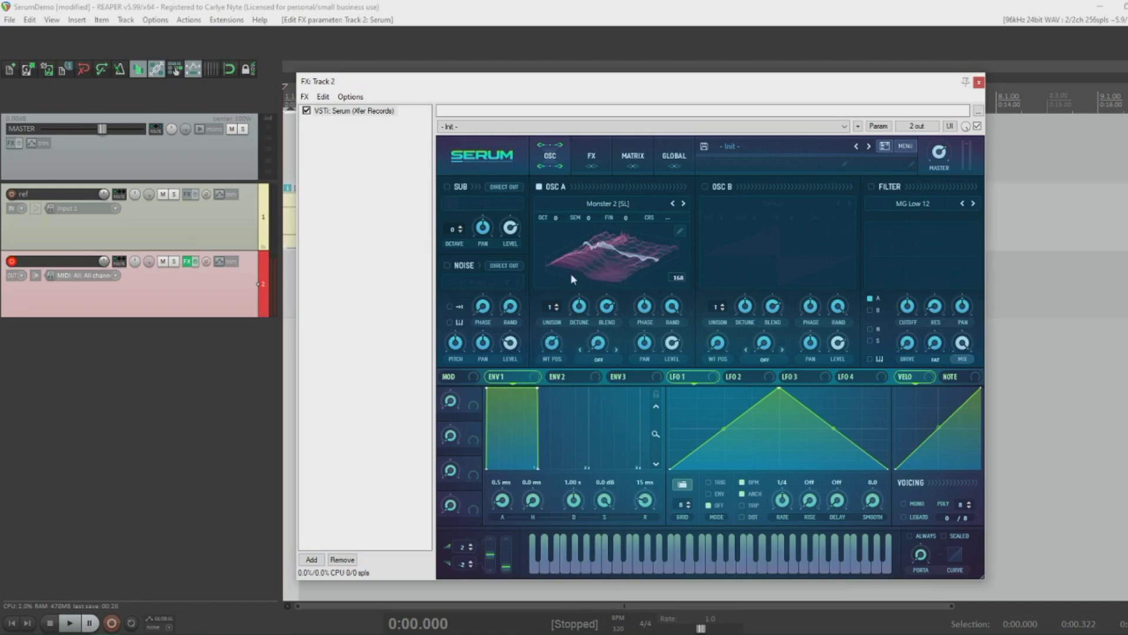
{"action": "mouse_move", "coordinate": [936, 168]}
{"action": "mouse_move", "coordinate": [551, 342]}
{"action": "left_mouse_down"}
{"action": "mouse_move", "coordinate": [537, 420]}
{"action": "mouse_move", "coordinate": [559, 322]}
{"action": "left_mouse_up"}
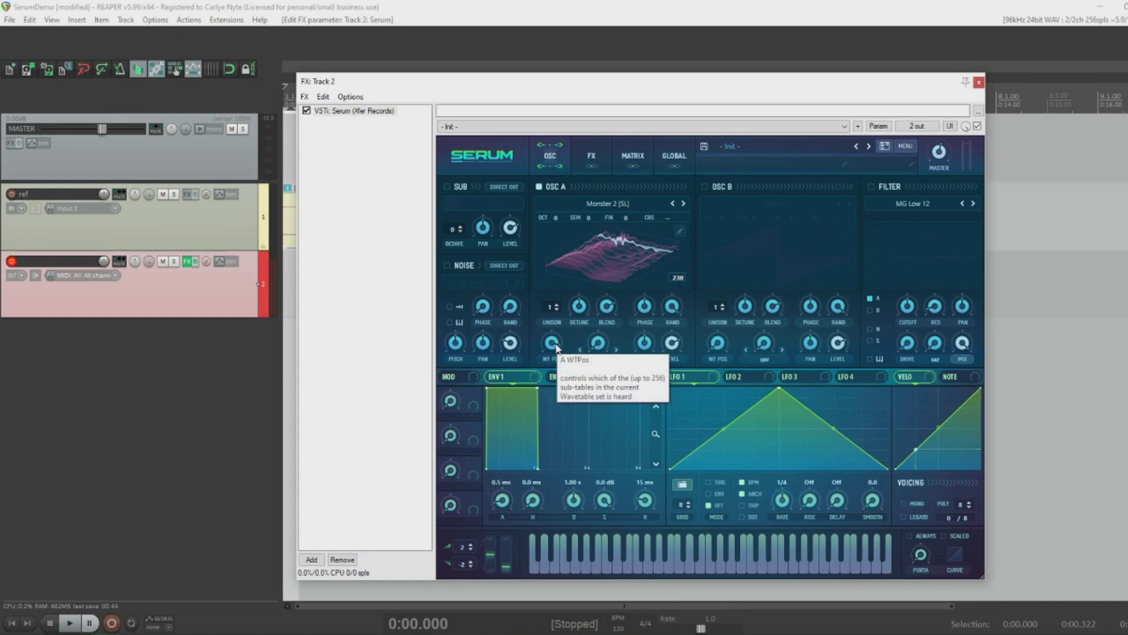
{"action": "left_click_drag", "start_coordinate": [556, 346], "coordinate": [576, 404]}
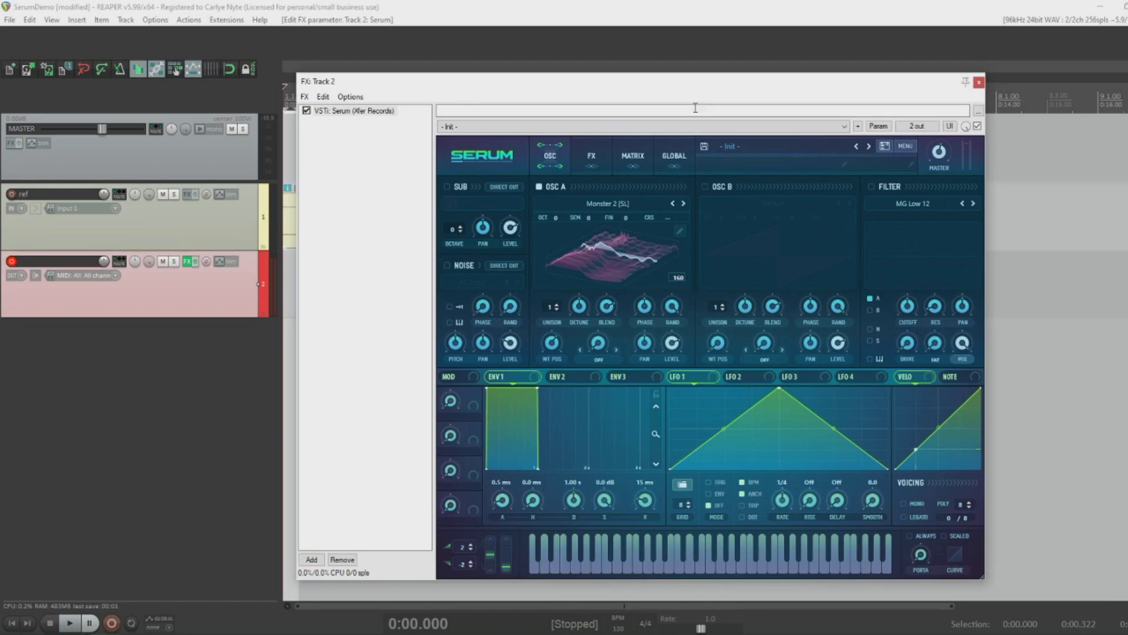
Close the Serum window and open the video window beside the reference clip
{"action": "left_click_drag", "start_coordinate": [703, 85], "coordinate": [713, 137]}
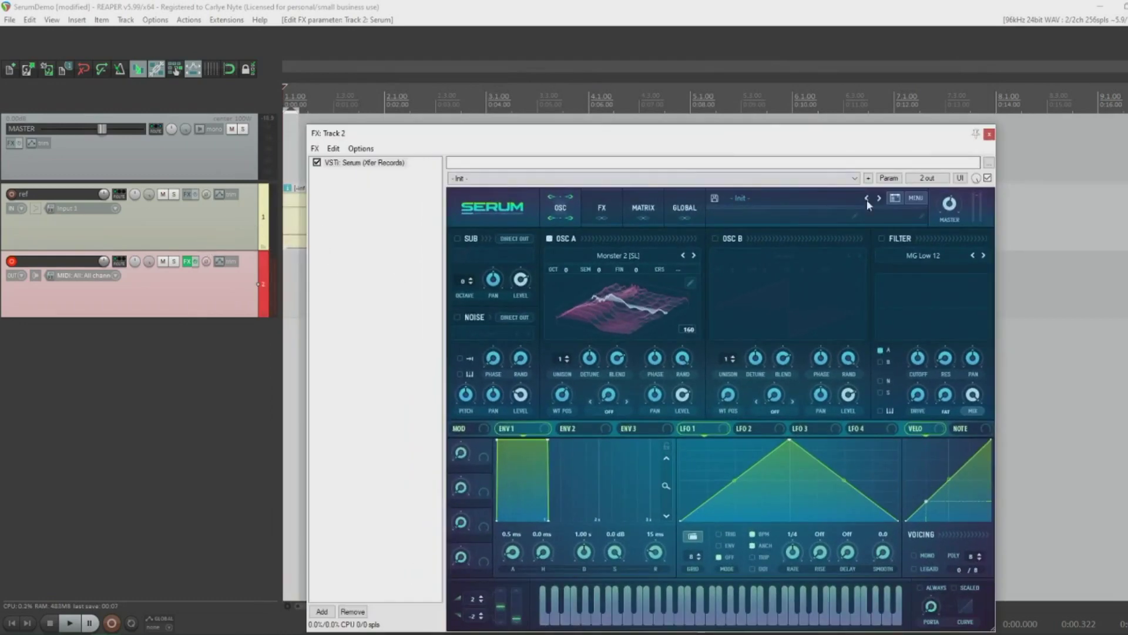
{"action": "left_click_drag", "start_coordinate": [730, 134], "coordinate": [709, 162]}
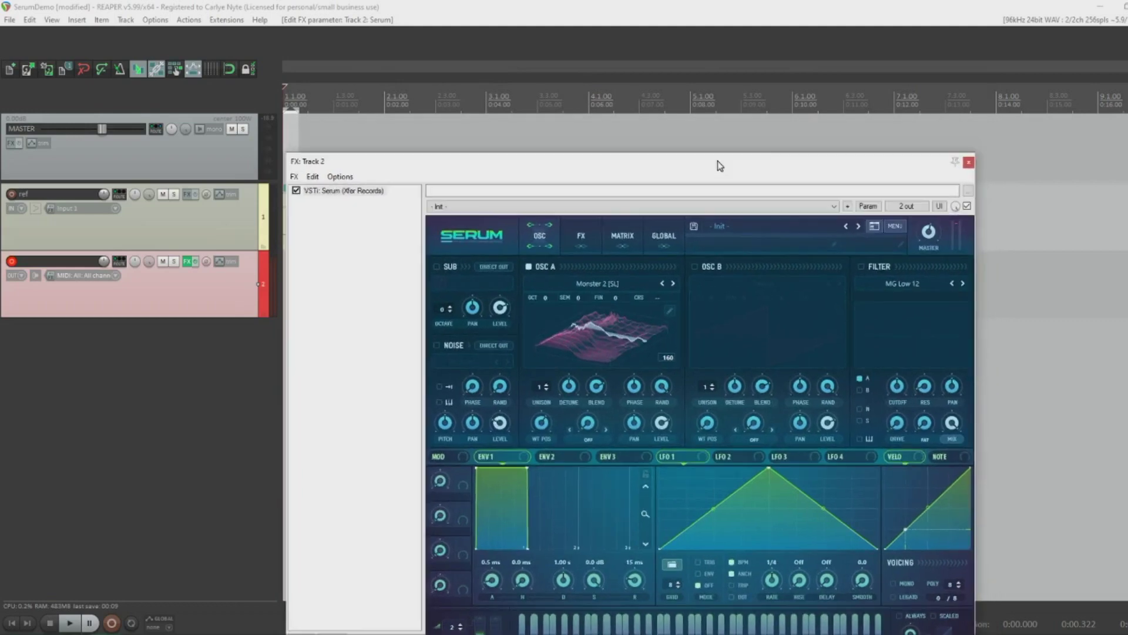
{"action": "left_click", "coordinate": [968, 162]}
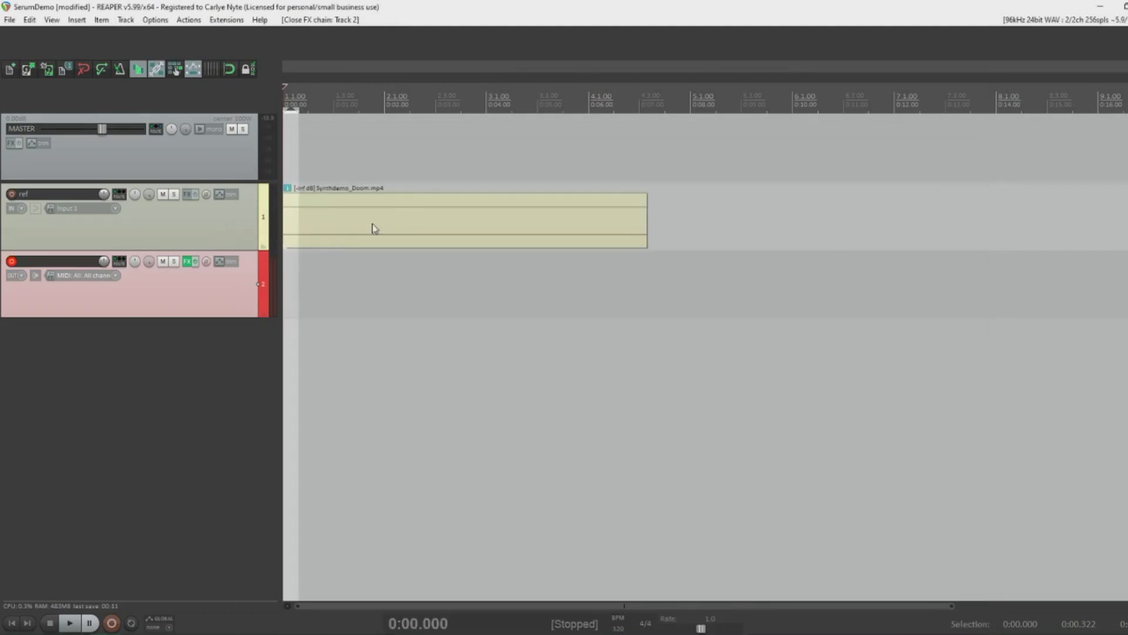
{"action": "key", "text": "ctrl+shift+v"}
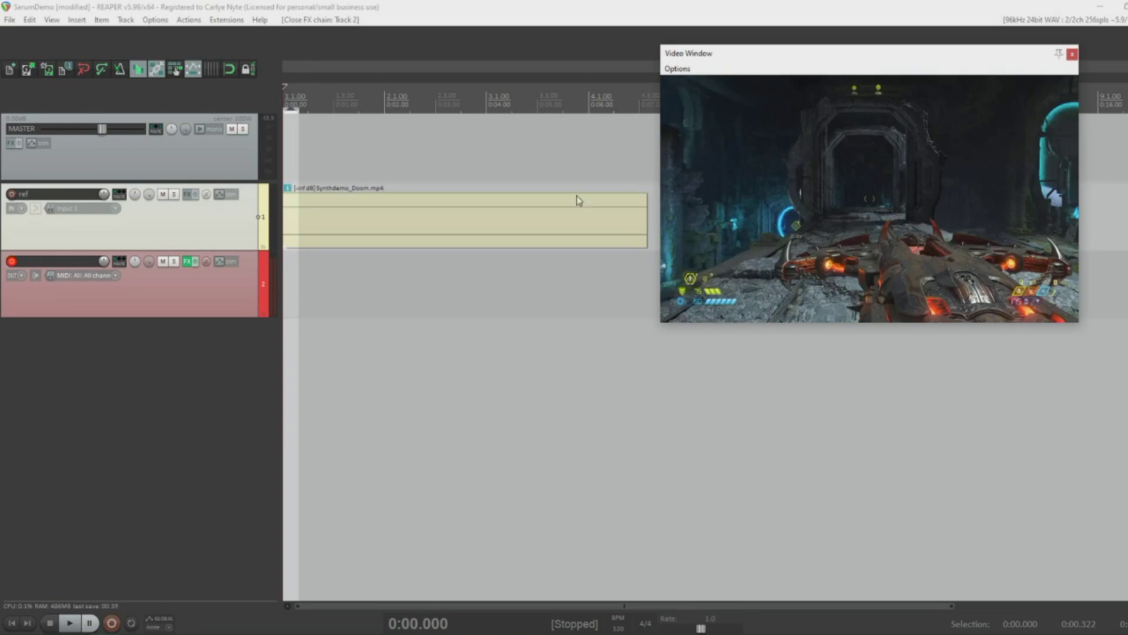
{"action": "left_click_drag", "start_coordinate": [815, 53], "coordinate": [815, 88]}
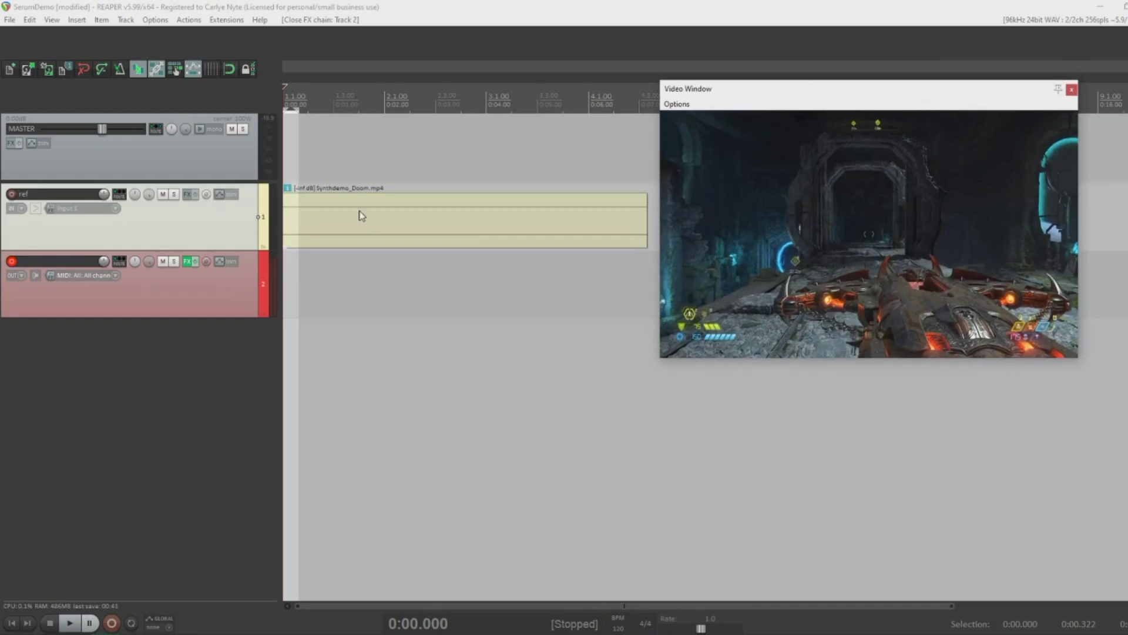
Play the Synthdemo_Doom.mp4 clip and scrub through the weapon's charge-up animation up to about 0:03.600
{"action": "left_click", "coordinate": [350, 225]}
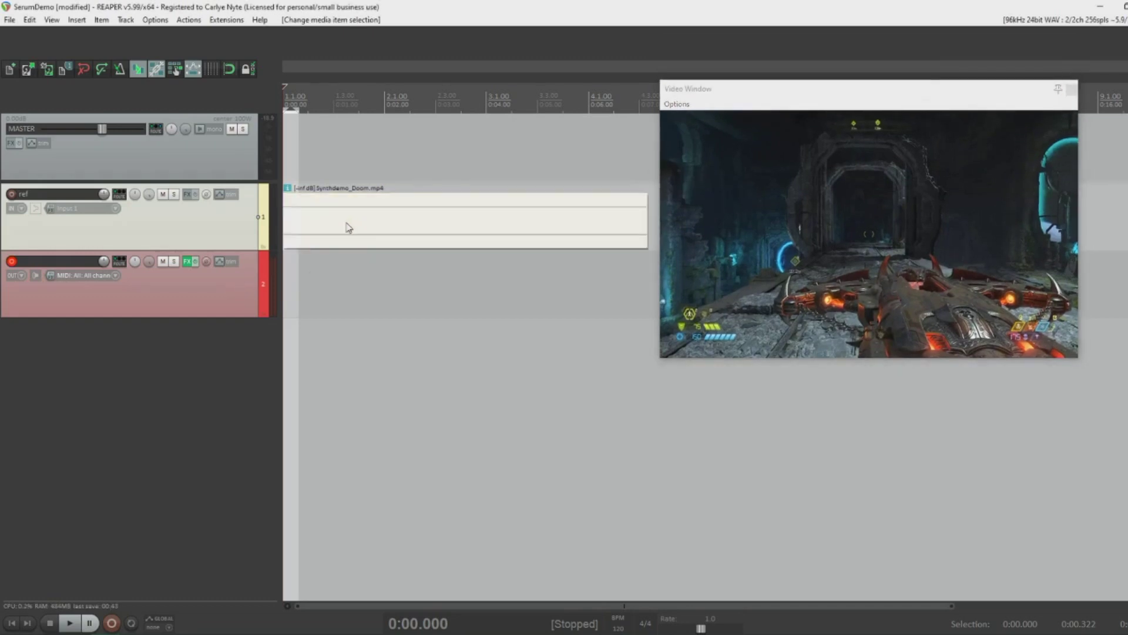
{"action": "key", "text": "space"}
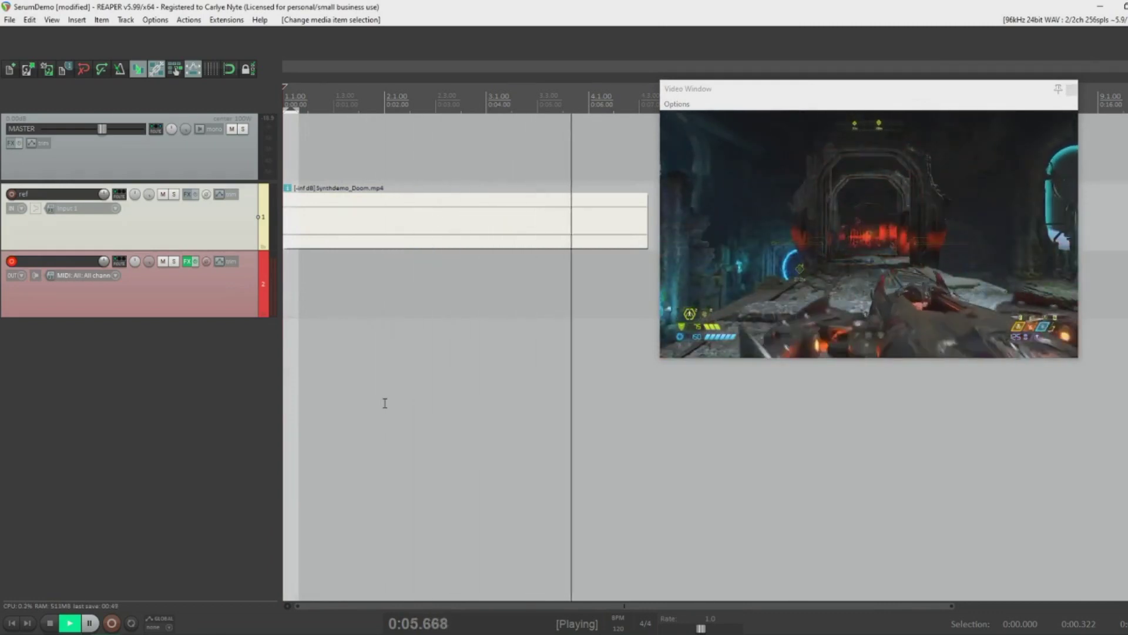
{"action": "key", "text": "space"}
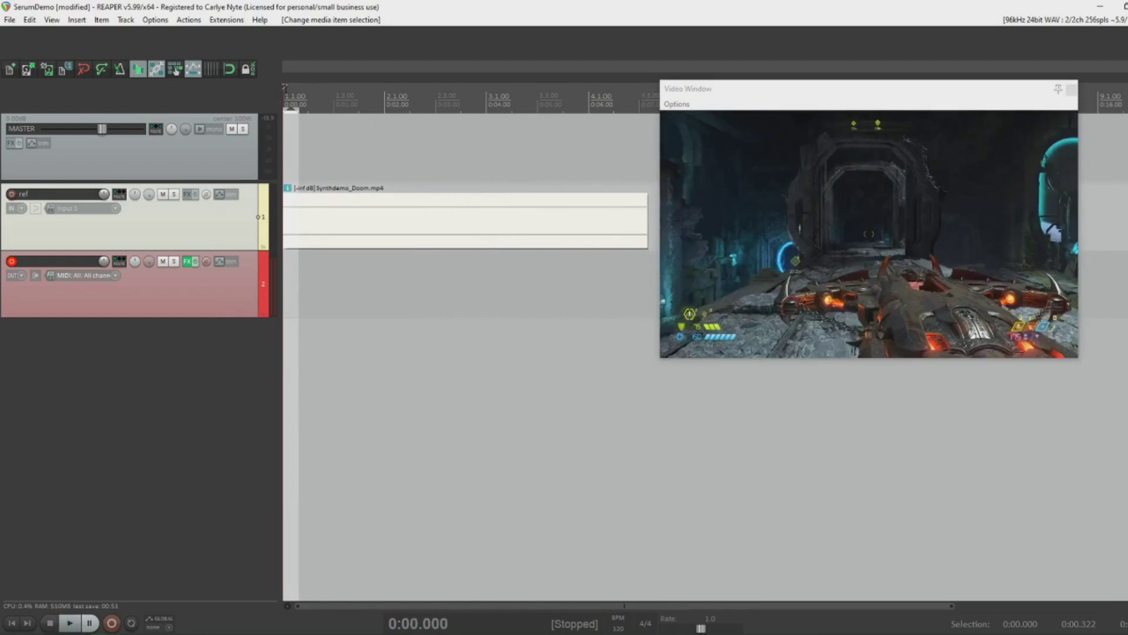
{"action": "left_click", "coordinate": [305, 88]}
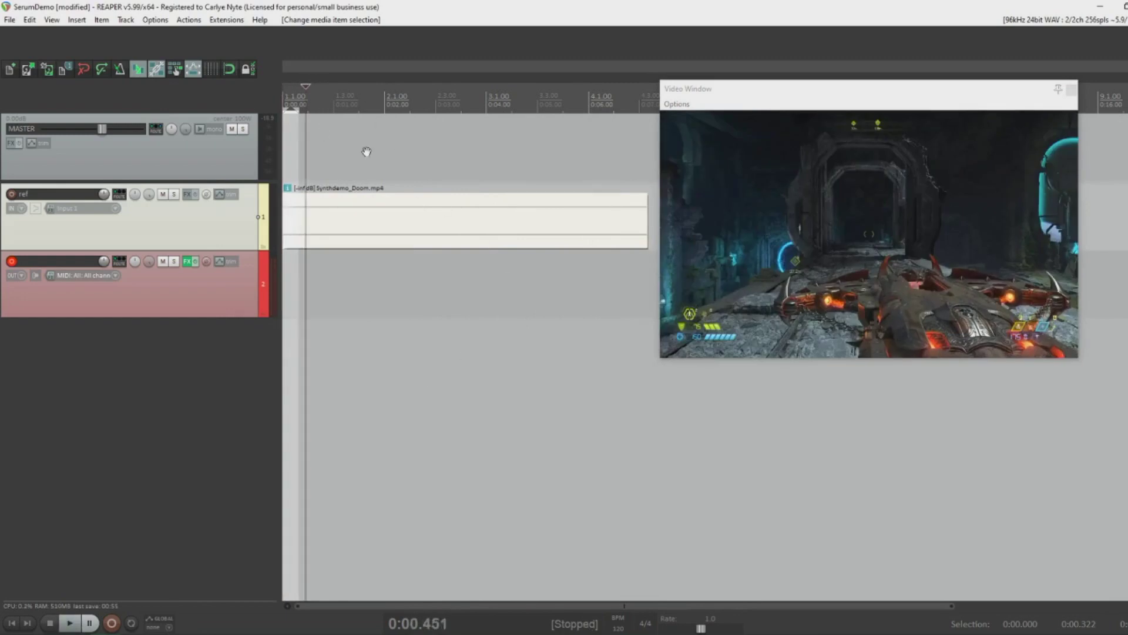
{"action": "left_click_drag", "start_coordinate": [366, 151], "coordinate": [467, 226]}
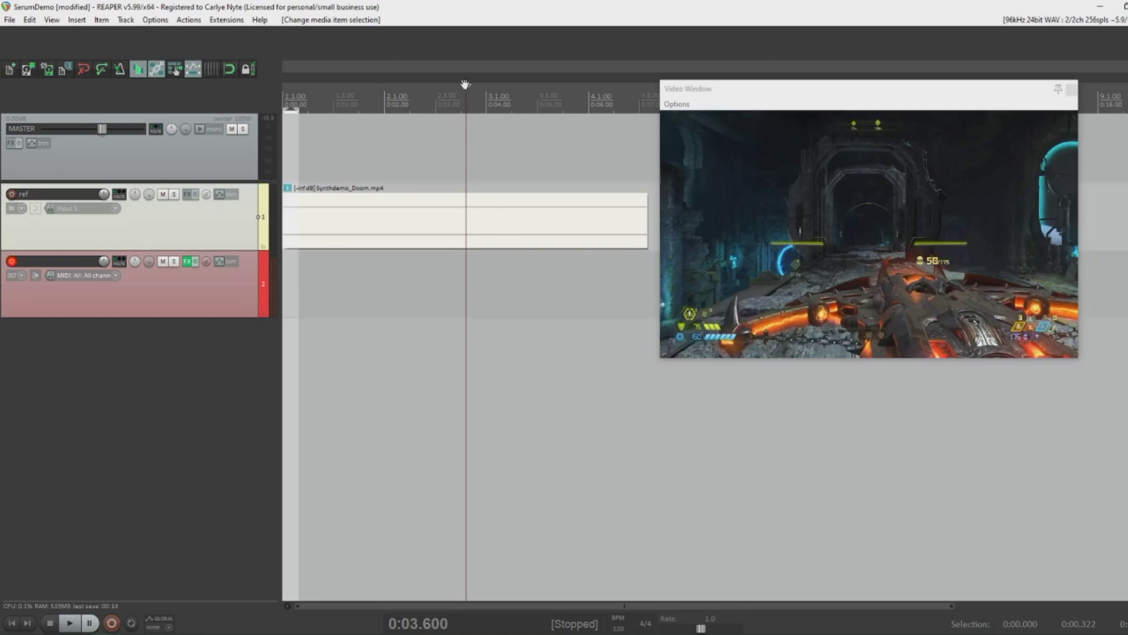
Reopen the Serum window from track 2 and place it below the video clip and picture
{"action": "left_click", "coordinate": [156, 293]}
{"action": "left_click", "coordinate": [190, 261]}
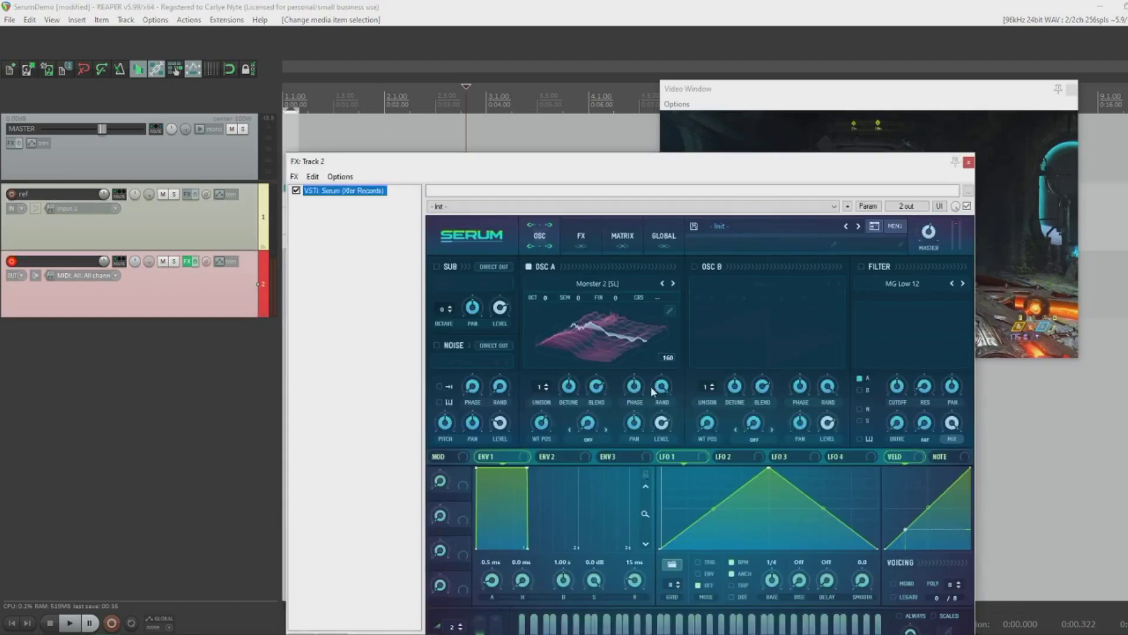
{"action": "left_click_drag", "start_coordinate": [599, 162], "coordinate": [619, 134]}
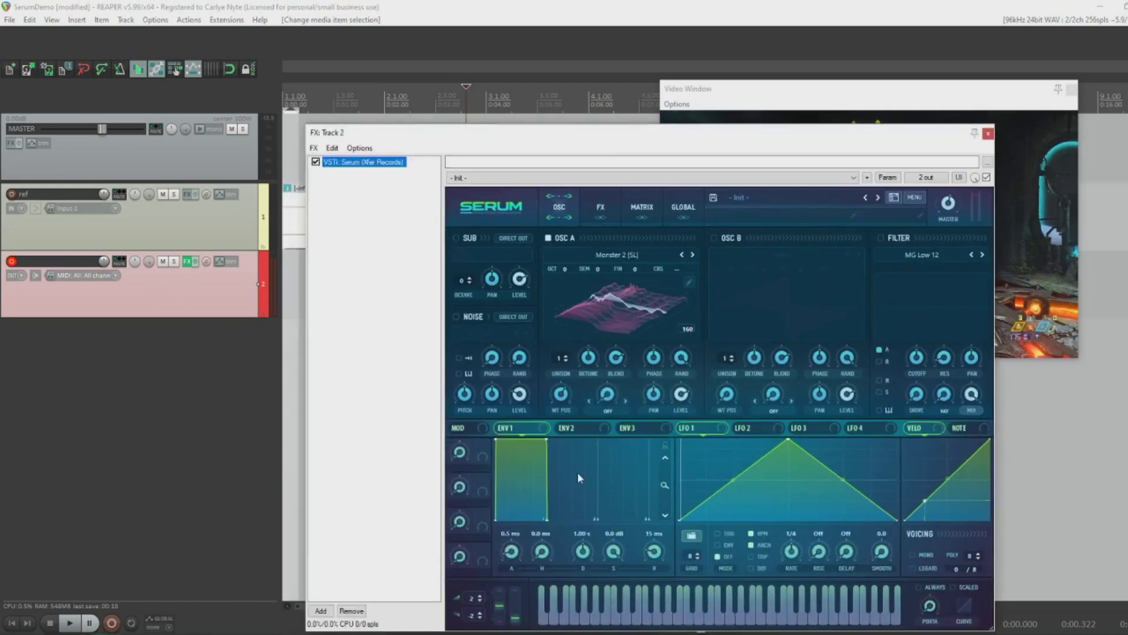
{"action": "left_click_drag", "start_coordinate": [754, 134], "coordinate": [647, 173]}
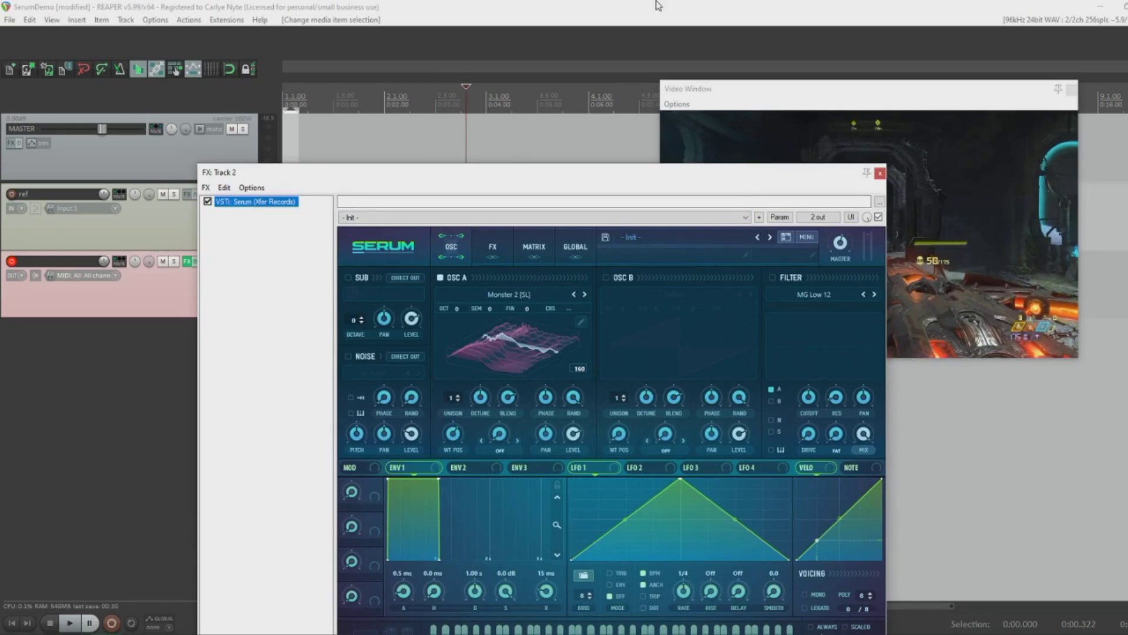
{"action": "left_click_drag", "start_coordinate": [463, 168], "coordinate": [440, 339]}
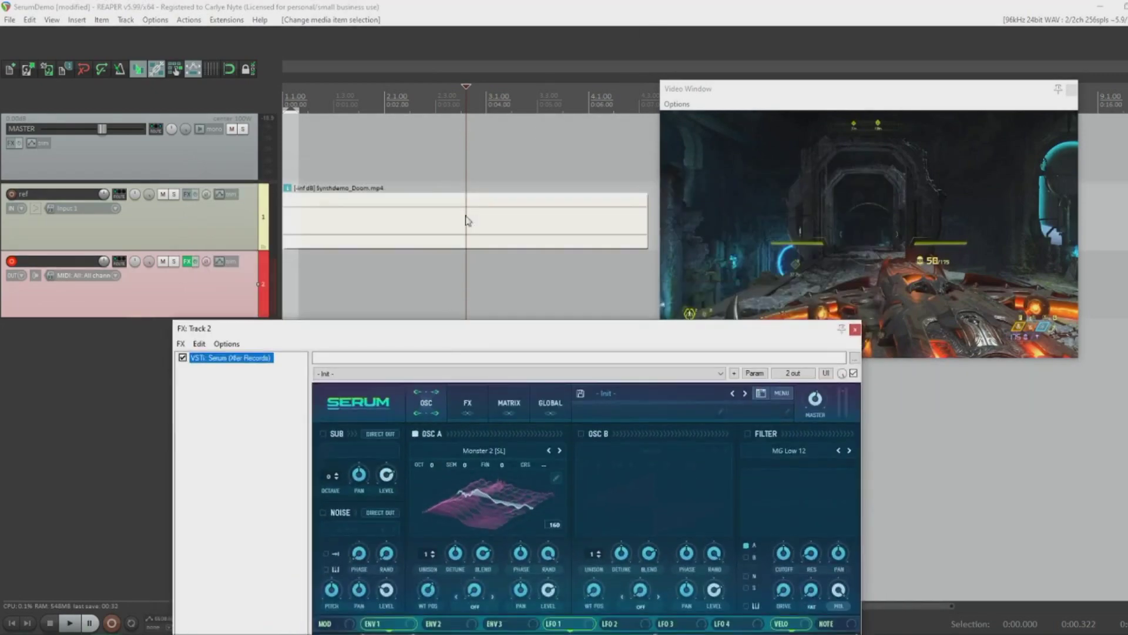
Add markers at the weapon charge's start at 0:00.741 and its end at about 0:03.170
{"action": "left_click_drag", "start_coordinate": [466, 87], "coordinate": [317, 125]}
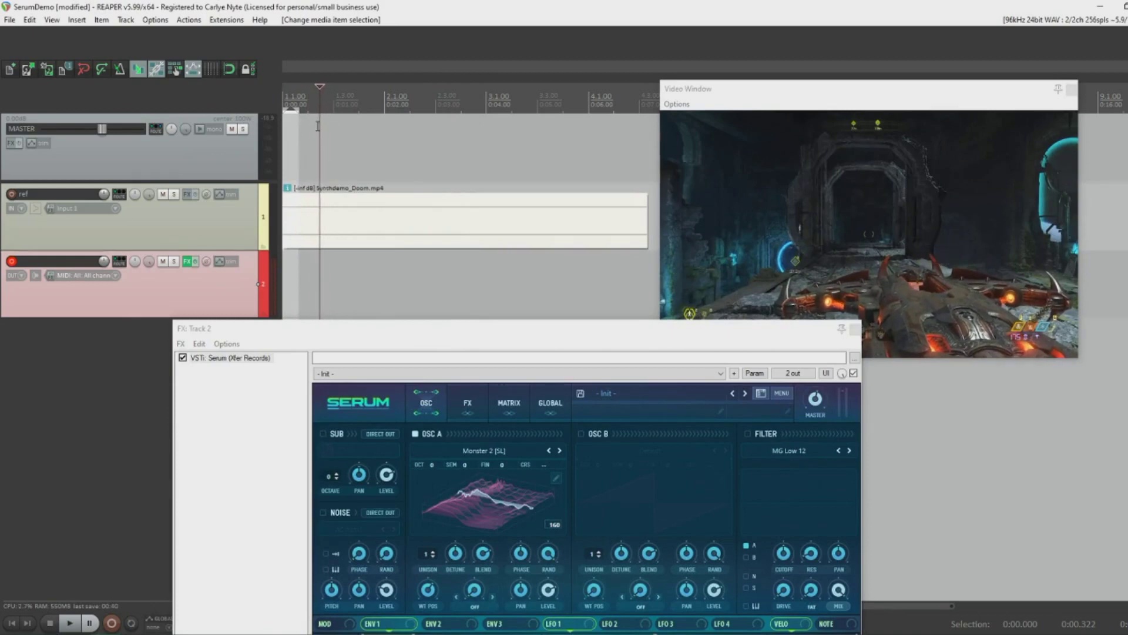
{"action": "key", "text": "m"}
{"action": "left_click_drag", "start_coordinate": [341, 83], "coordinate": [438, 84]}
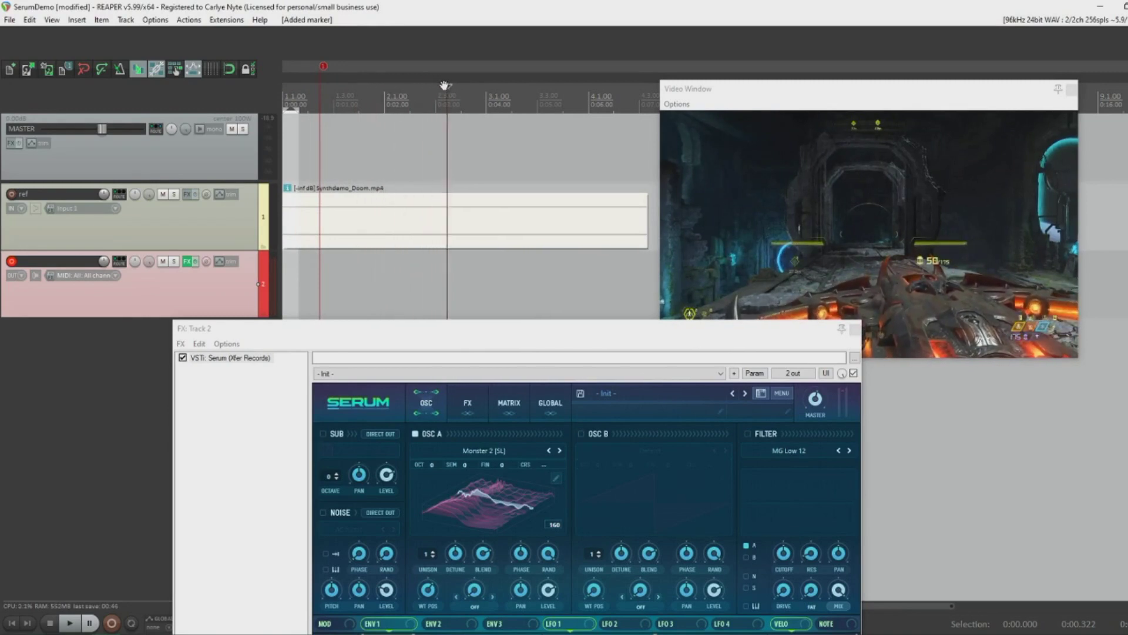
{"action": "left_click", "coordinate": [441, 86]}
{"action": "left_click_drag", "start_coordinate": [668, 333], "coordinate": [655, 379]}
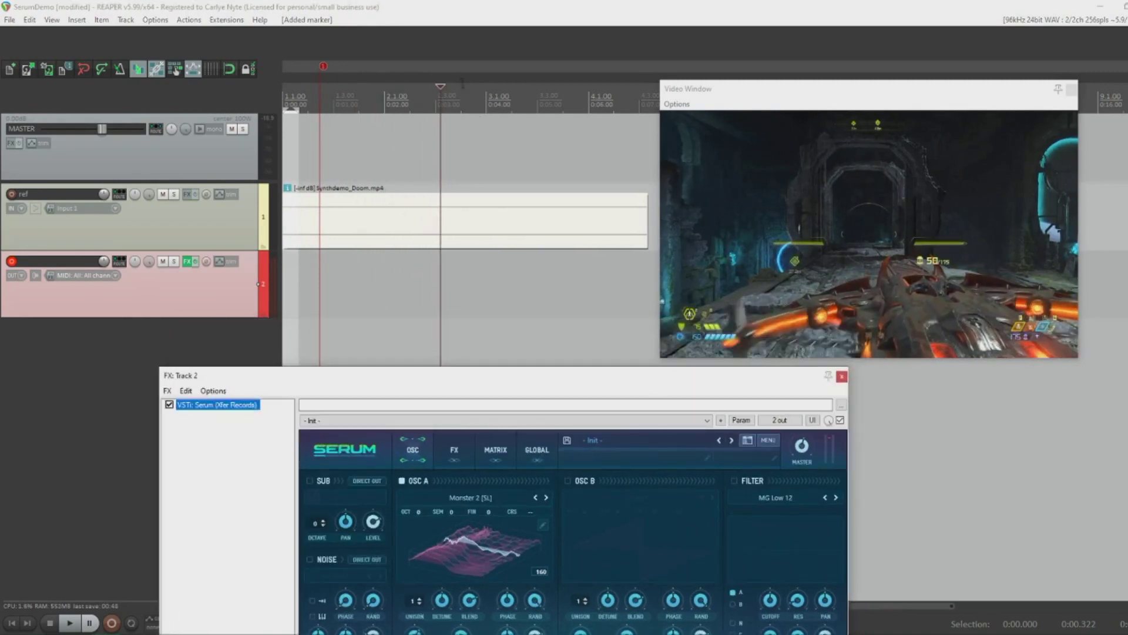
{"action": "mouse_move", "coordinate": [438, 89]}
{"action": "left_mouse_down"}
{"action": "mouse_move", "coordinate": [448, 99]}
{"action": "mouse_move", "coordinate": [433, 103]}
{"action": "mouse_move", "coordinate": [446, 104]}
{"action": "left_mouse_up"}
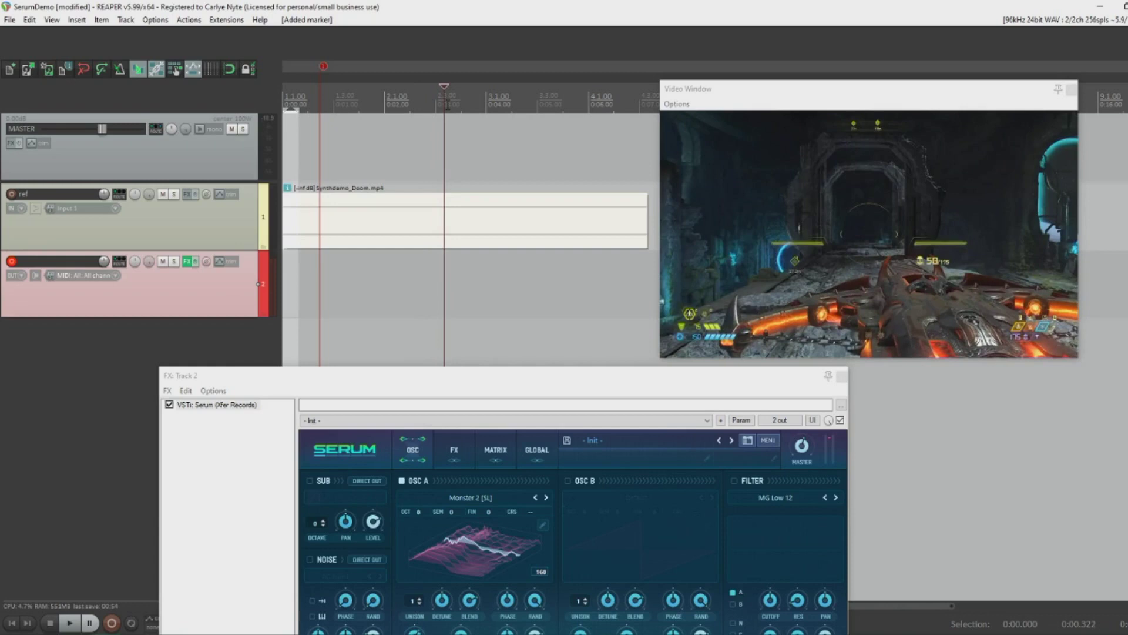
{"action": "key", "text": "shift+m"}
{"action": "key", "text": "Return"}
Select the time range between the two markers and bring the Serum window back fully into view
{"action": "mouse_move", "coordinate": [319, 173]}
{"action": "left_mouse_down"}
{"action": "mouse_move", "coordinate": [443, 218]}
{"action": "mouse_move", "coordinate": [445, 232]}
{"action": "left_mouse_up"}
{"action": "left_click_drag", "start_coordinate": [319, 178], "coordinate": [320, 178]}
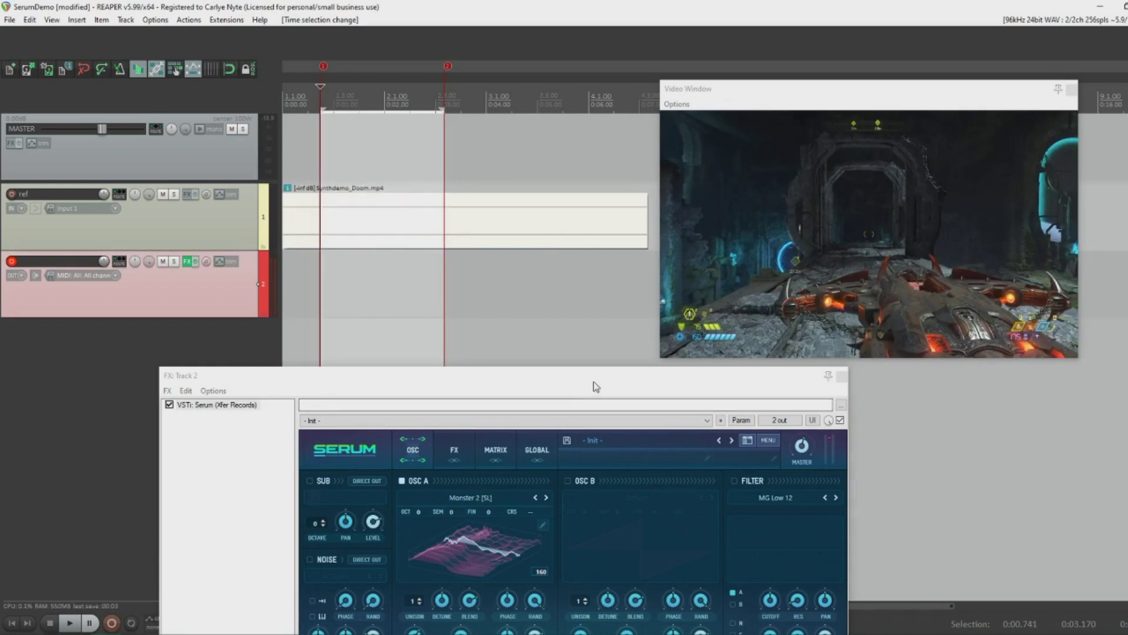
{"action": "left_click_drag", "start_coordinate": [593, 382], "coordinate": [627, 130]}
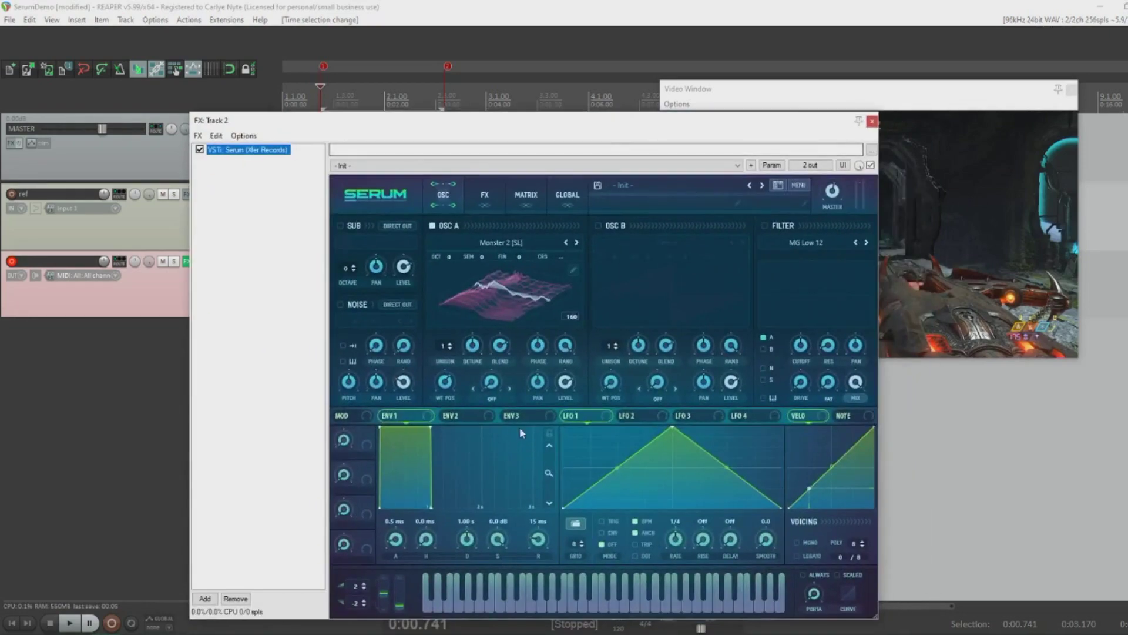
Set Envelope 2's attack to 2.40 s to match the charge-up length
{"action": "left_click", "coordinate": [460, 419]}
{"action": "left_click_drag", "start_coordinate": [395, 539], "coordinate": [328, 506]}
{"action": "double_click", "coordinate": [396, 522]}
{"action": "type", "text": "2.4"}
{"action": "key", "text": "Return"}
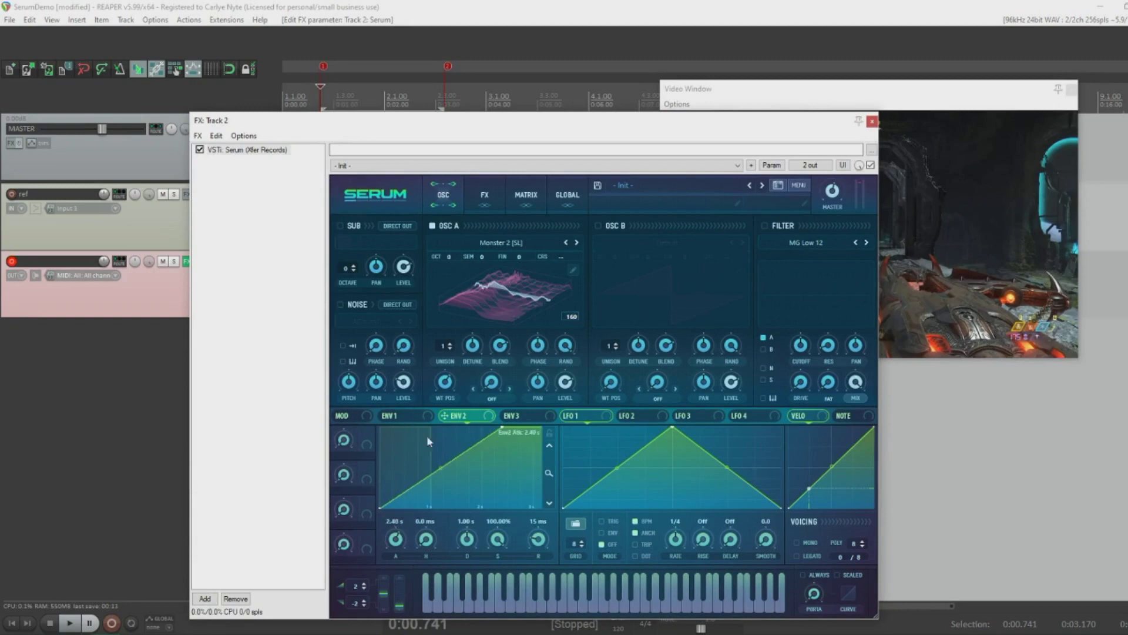
Set Envelope 1's decay to 695 ms and sustain to -oo dB, play a test note, and return to Envelope 2
{"action": "left_click", "coordinate": [391, 414]}
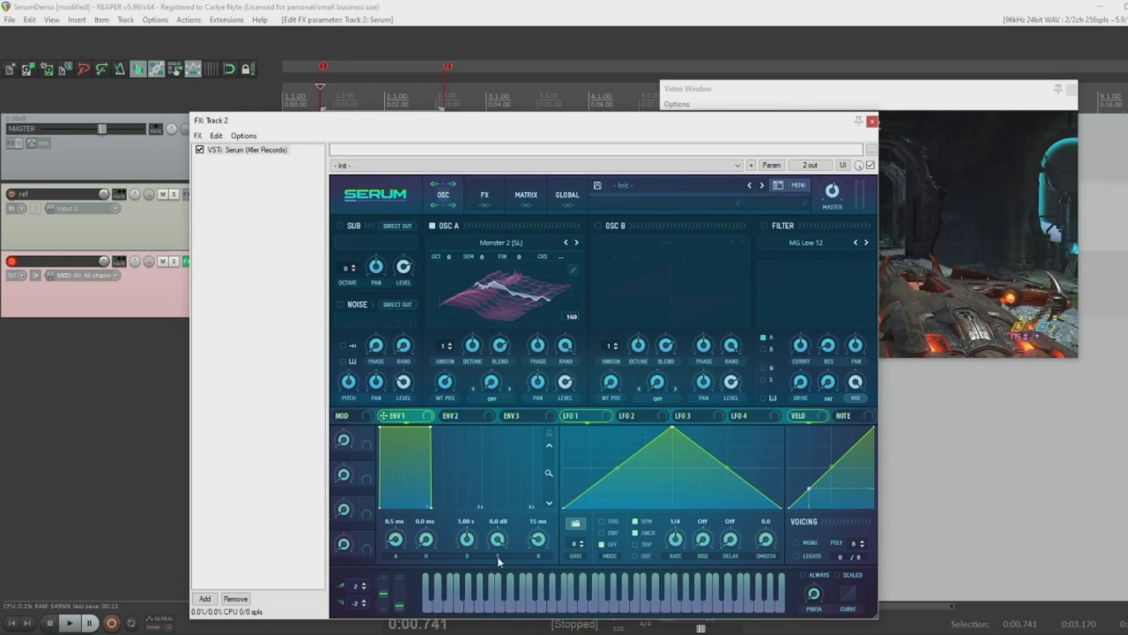
{"action": "mouse_move", "coordinate": [465, 543]}
{"action": "left_mouse_down"}
{"action": "mouse_move", "coordinate": [467, 574]}
{"action": "mouse_move", "coordinate": [473, 542]}
{"action": "left_mouse_up"}
{"action": "left_click_drag", "start_coordinate": [481, 608], "coordinate": [480, 610]}
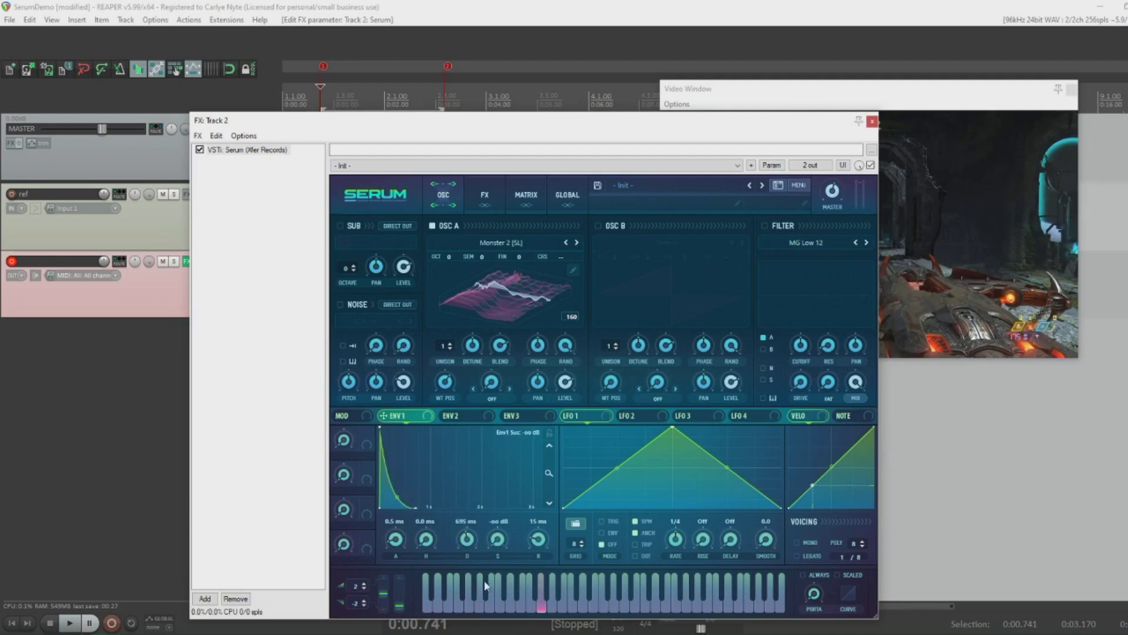
{"action": "left_click", "coordinate": [456, 416]}
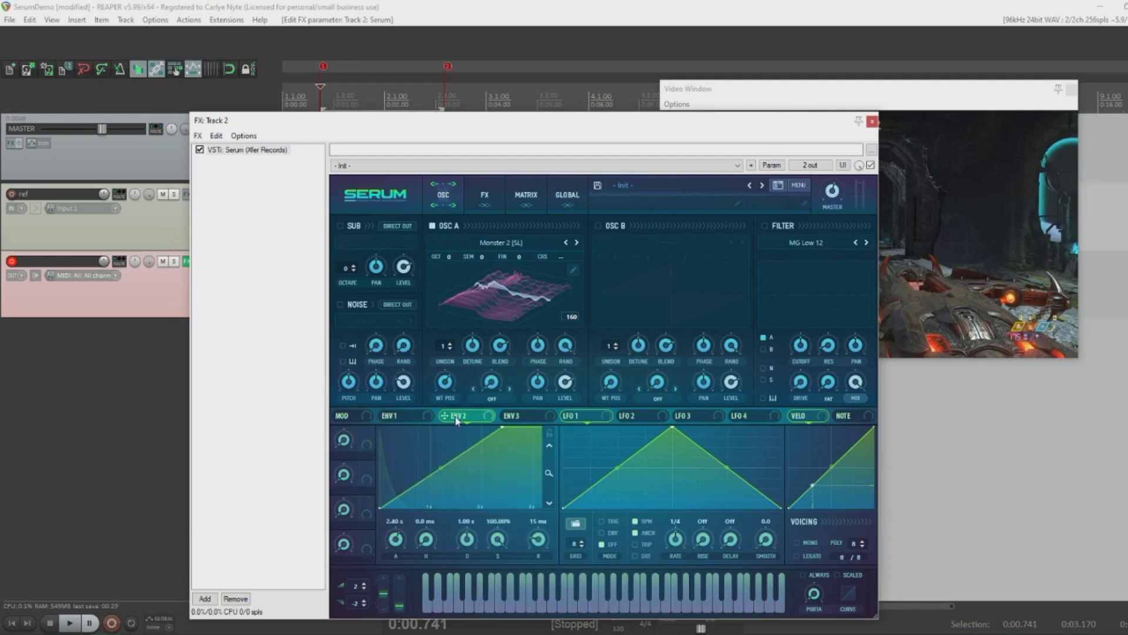
Compare Envelopes 1 and 2, and restore Envelope 1's sustain to 0.0 dB
{"action": "left_click", "coordinate": [398, 416]}
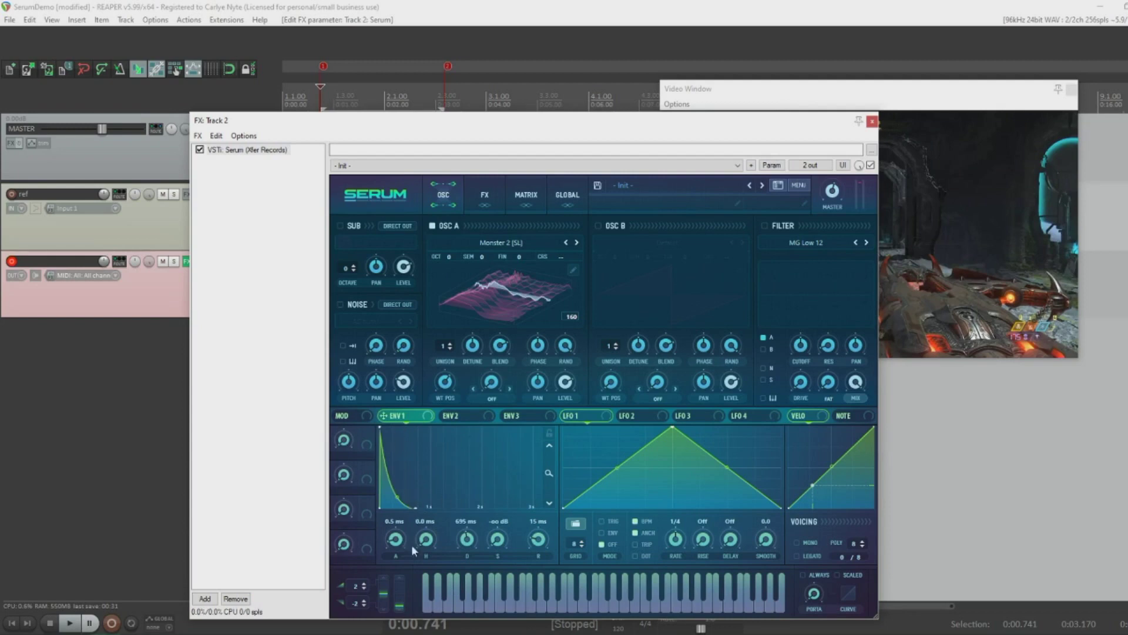
{"action": "left_click", "coordinate": [451, 416]}
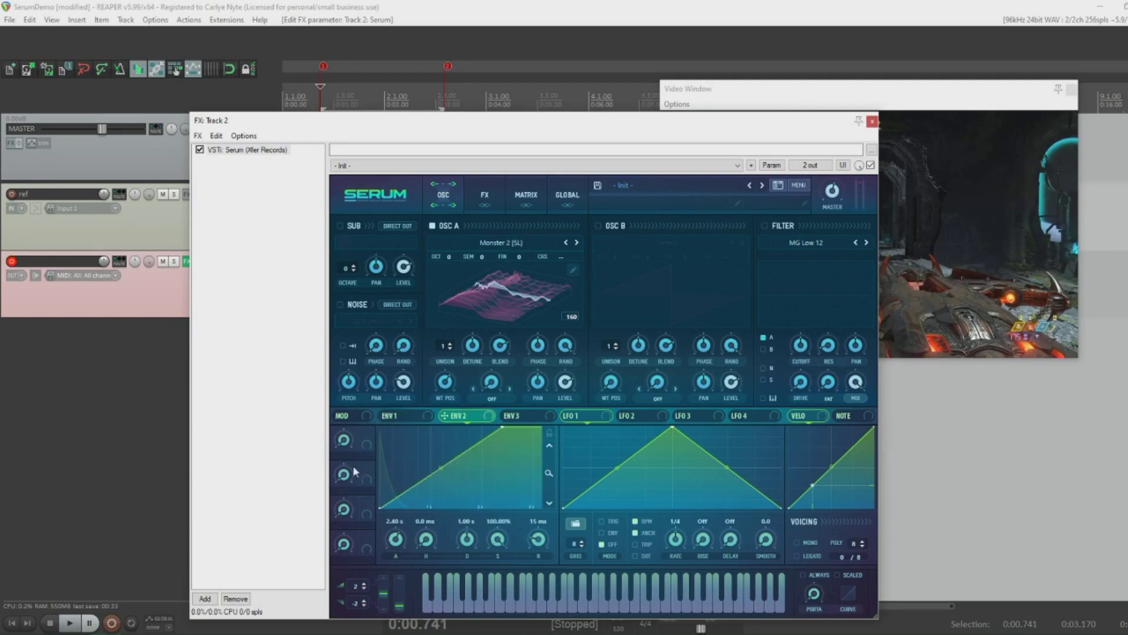
{"action": "left_click", "coordinate": [398, 416]}
{"action": "left_click_drag", "start_coordinate": [500, 546], "coordinate": [446, 451]}
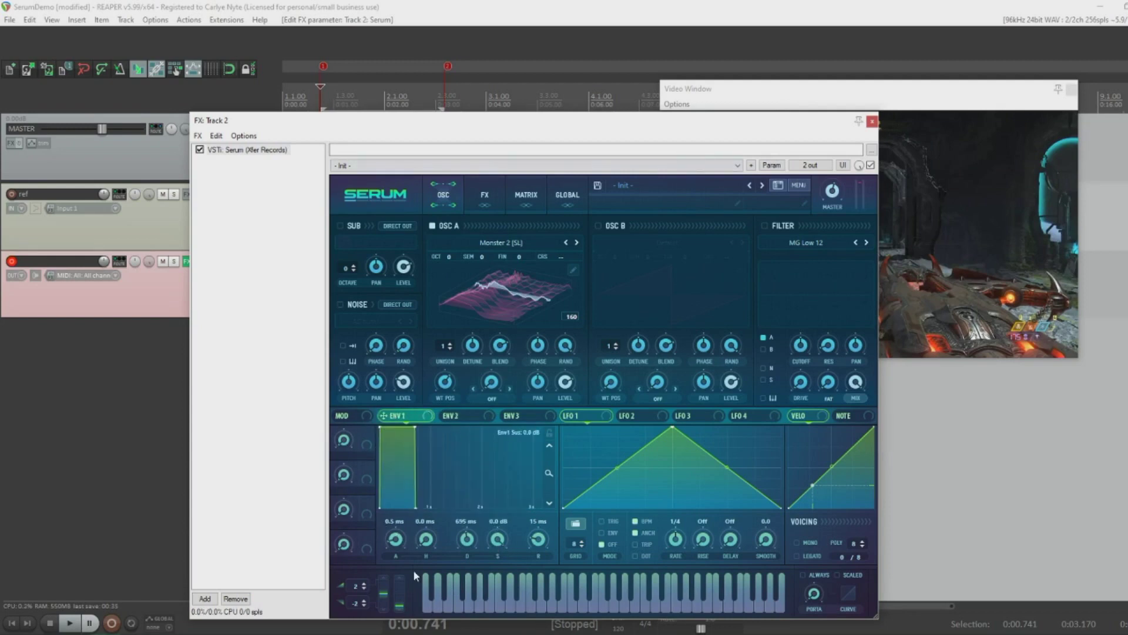
Bend Envelope 2's attack into a curve that starts slowly and steepens, and move the Serum window lower
{"action": "left_click", "coordinate": [455, 416]}
{"action": "left_click_drag", "start_coordinate": [440, 471], "coordinate": [440, 484]}
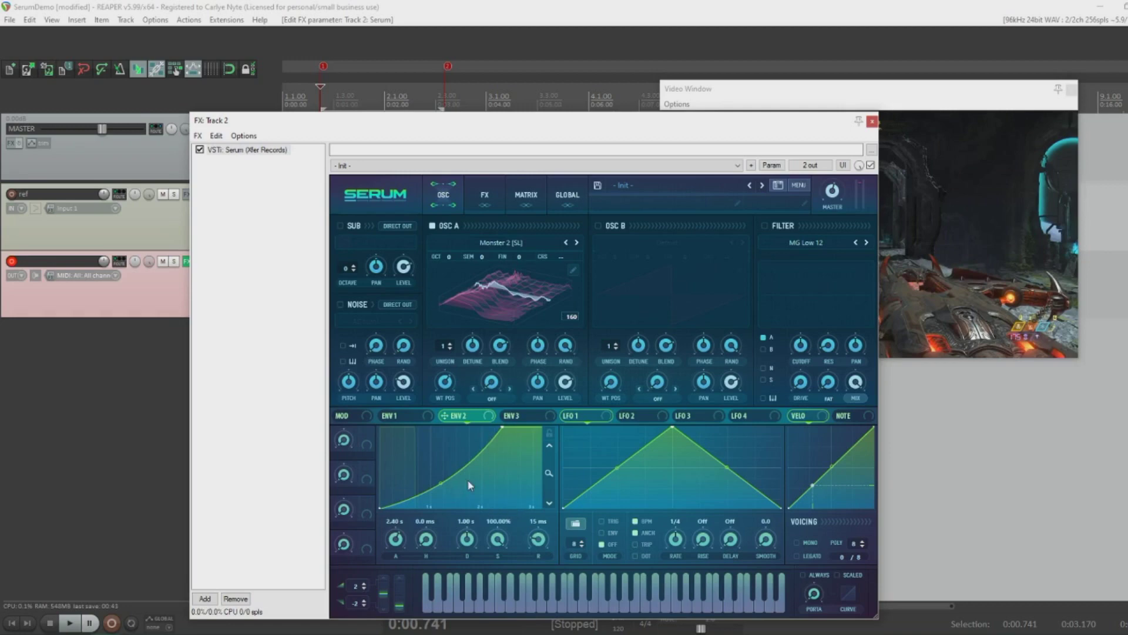
{"action": "left_click_drag", "start_coordinate": [661, 125], "coordinate": [627, 166]}
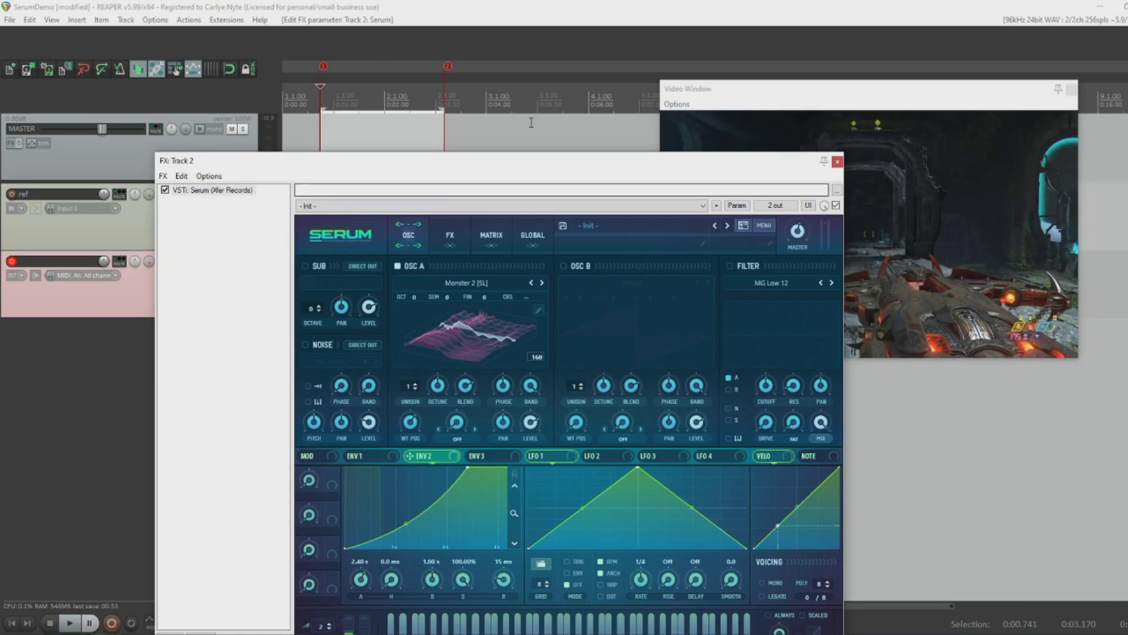
{"action": "left_click_drag", "start_coordinate": [528, 164], "coordinate": [533, 178]}
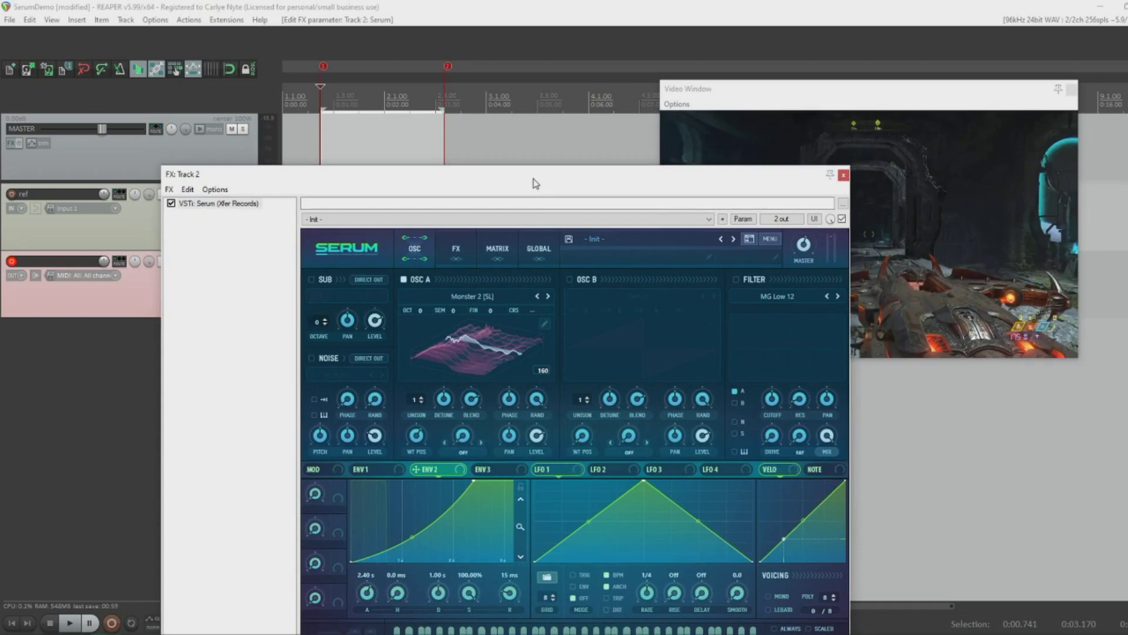
{"action": "left_click_drag", "start_coordinate": [533, 178], "coordinate": [511, 162]}
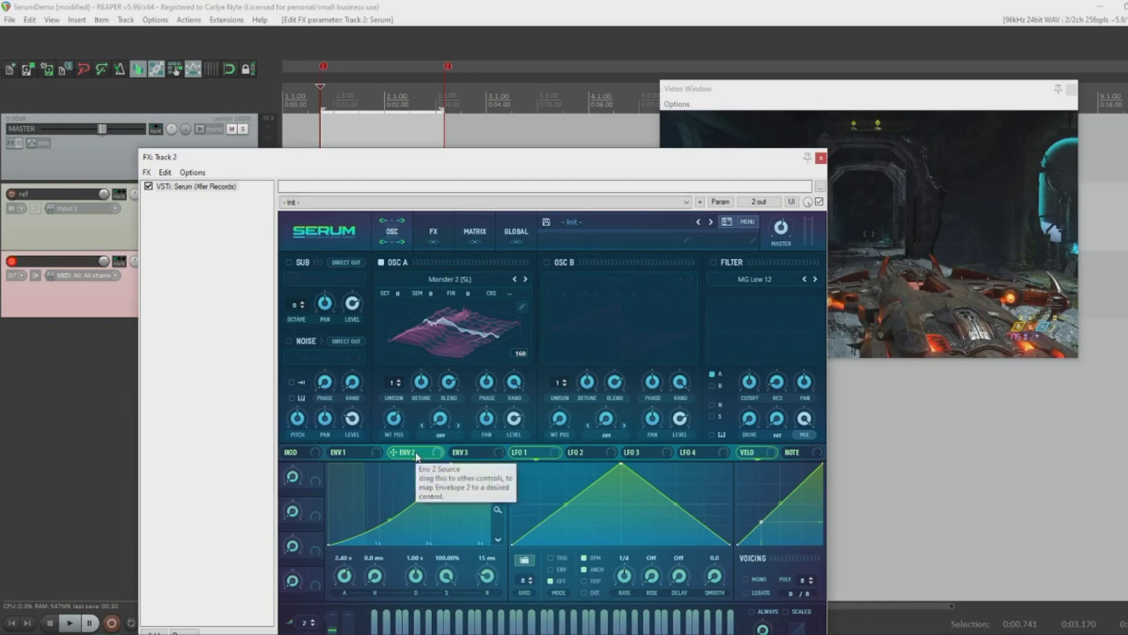
Map Envelope 2 to oscillator A's coarse pitch and adjust the routing's direction type and amount in the modulation matrix
{"action": "left_click_drag", "start_coordinate": [416, 457], "coordinate": [512, 297]}
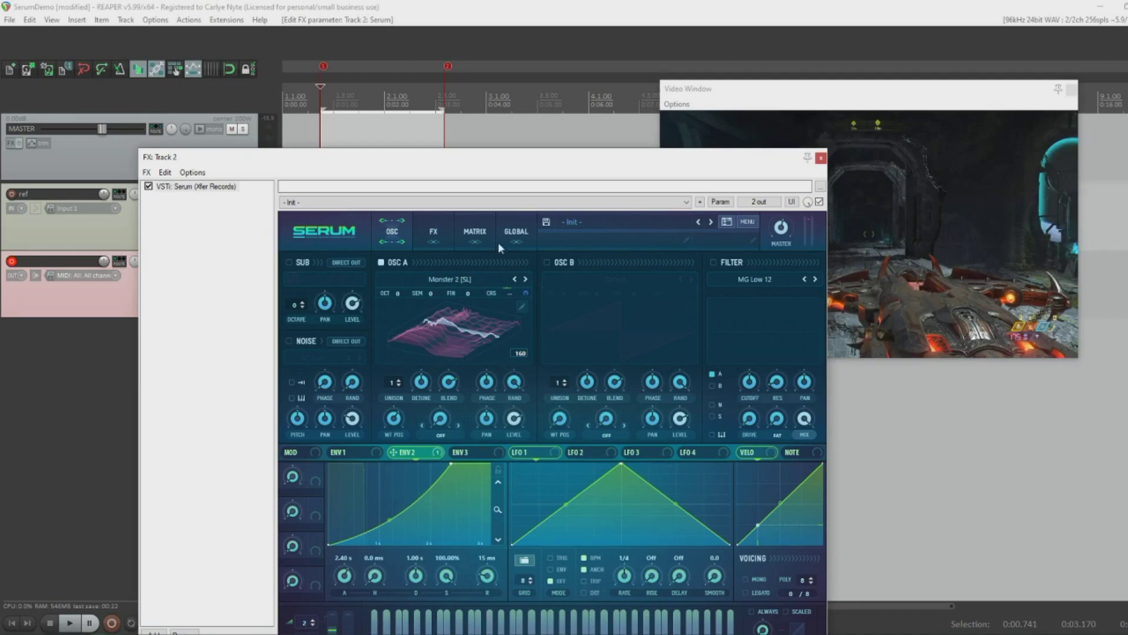
{"action": "left_click", "coordinate": [479, 234]}
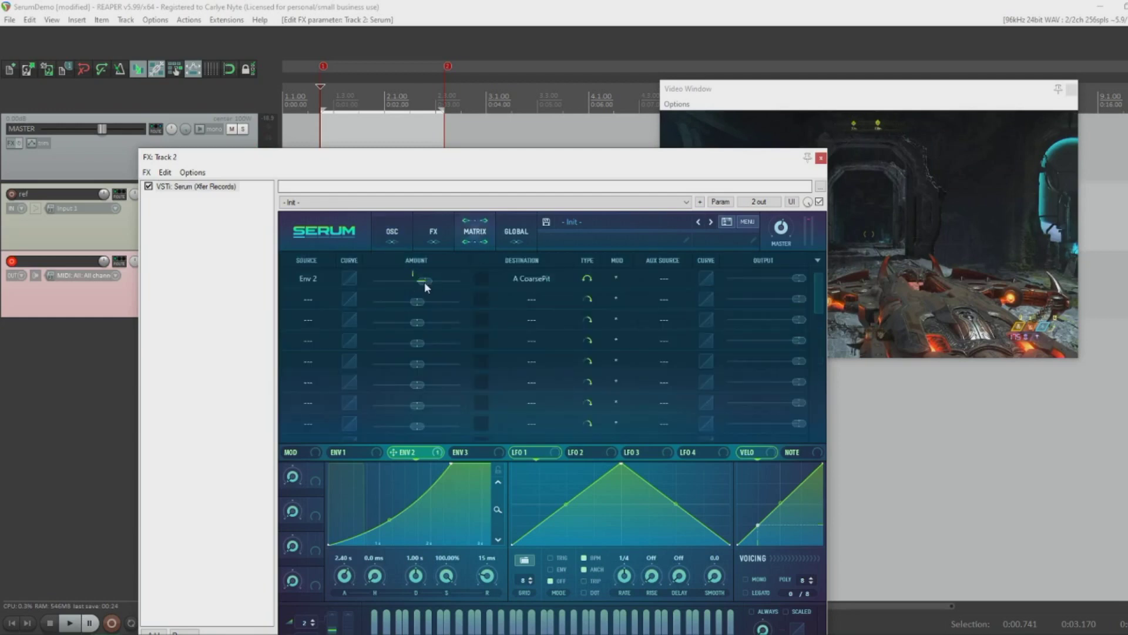
{"action": "mouse_move", "coordinate": [424, 281]}
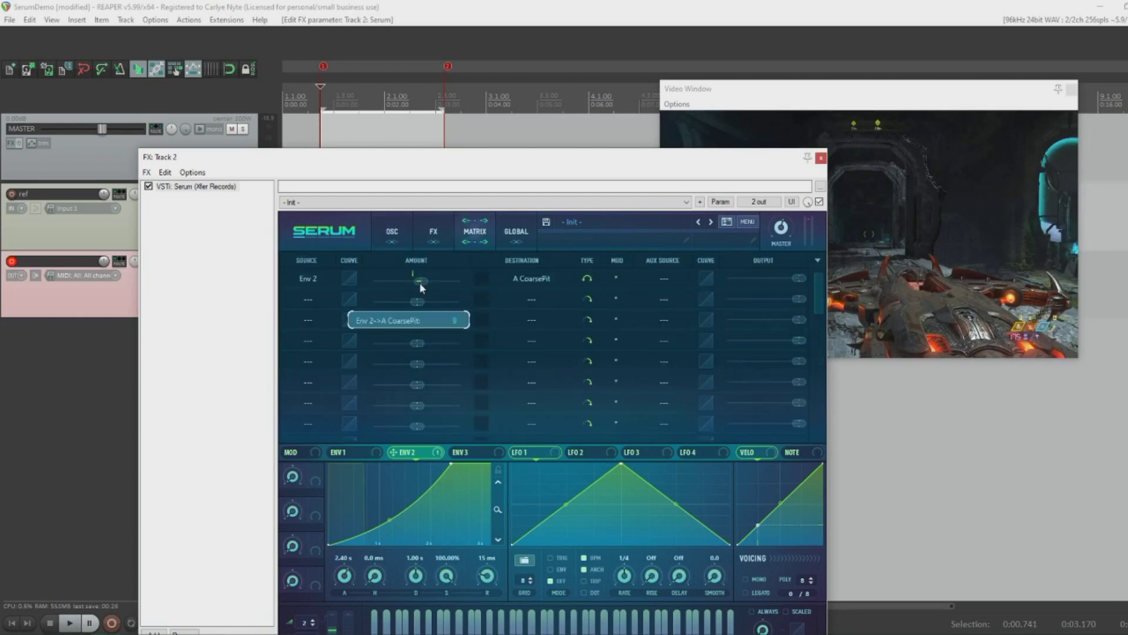
{"action": "left_click", "coordinate": [587, 278]}
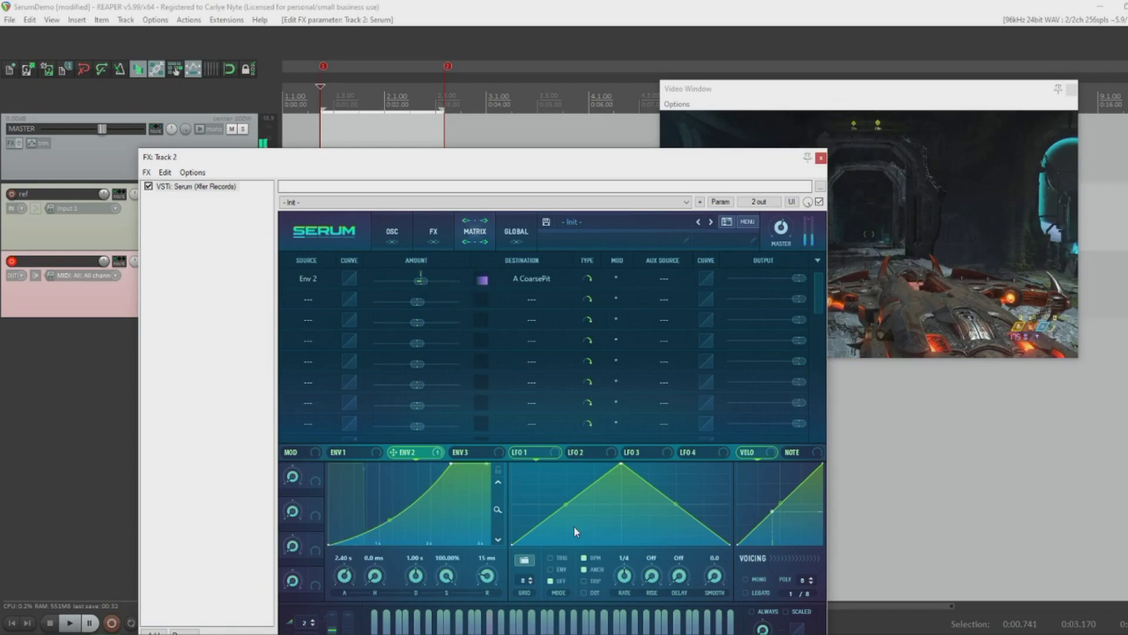
{"action": "left_click", "coordinate": [588, 279]}
{"action": "left_click_drag", "start_coordinate": [417, 281], "coordinate": [432, 286]}
{"action": "mouse_move", "coordinate": [424, 281]}
{"action": "left_click", "coordinate": [401, 229]}
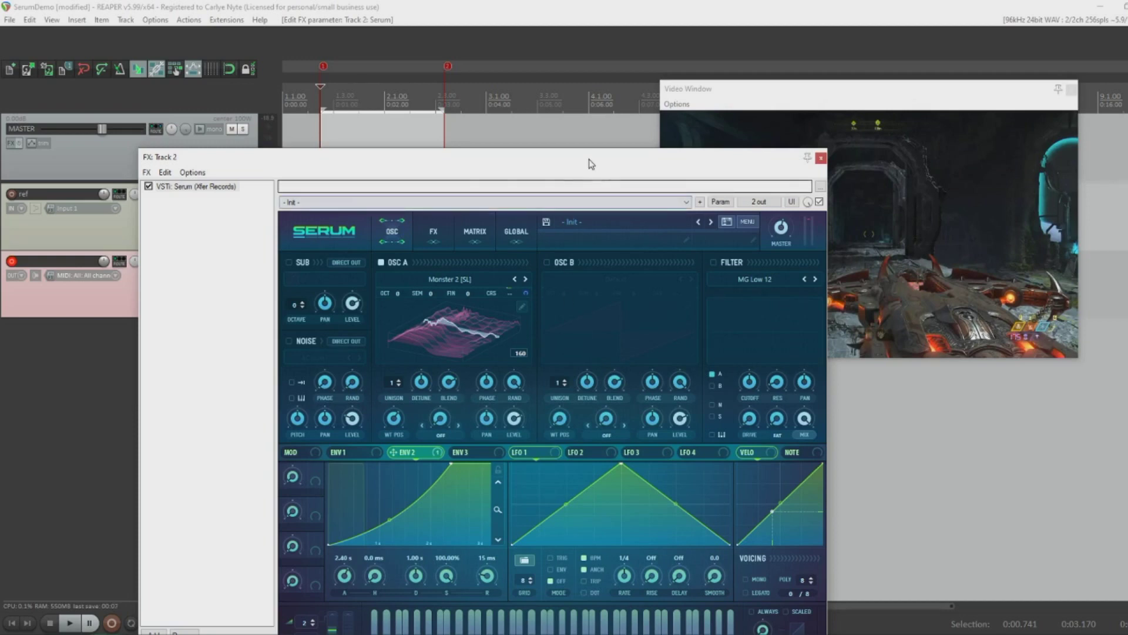
Set oscillator A's unison to 4 voices and adjust the unison detune
{"action": "left_click_drag", "start_coordinate": [592, 164], "coordinate": [607, 216]}
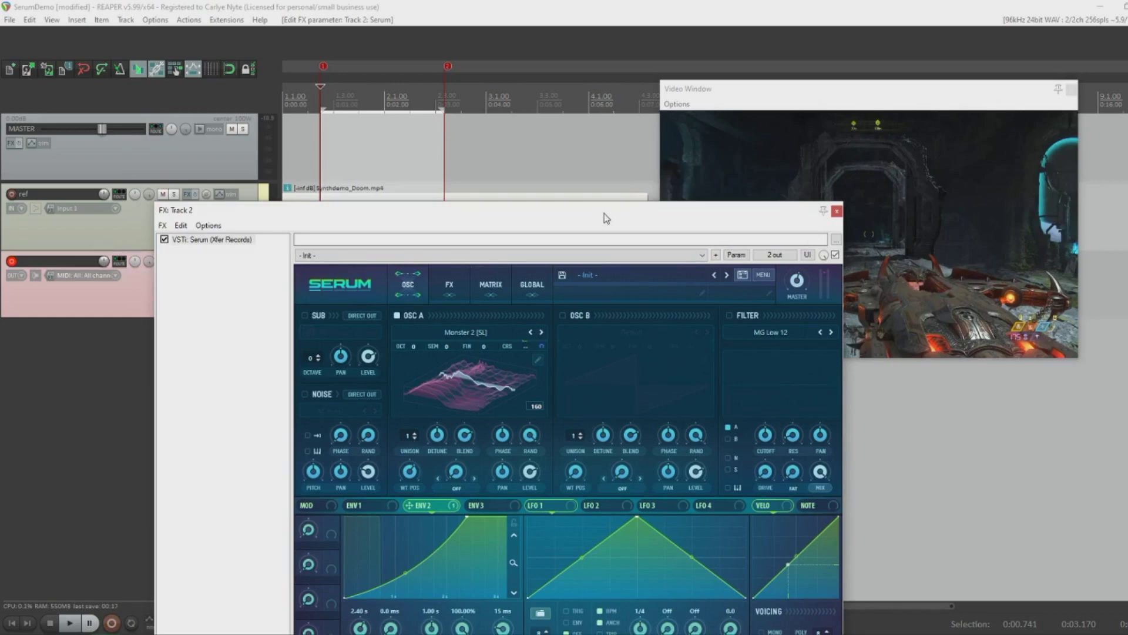
{"action": "left_click_drag", "start_coordinate": [604, 214], "coordinate": [636, 195]}
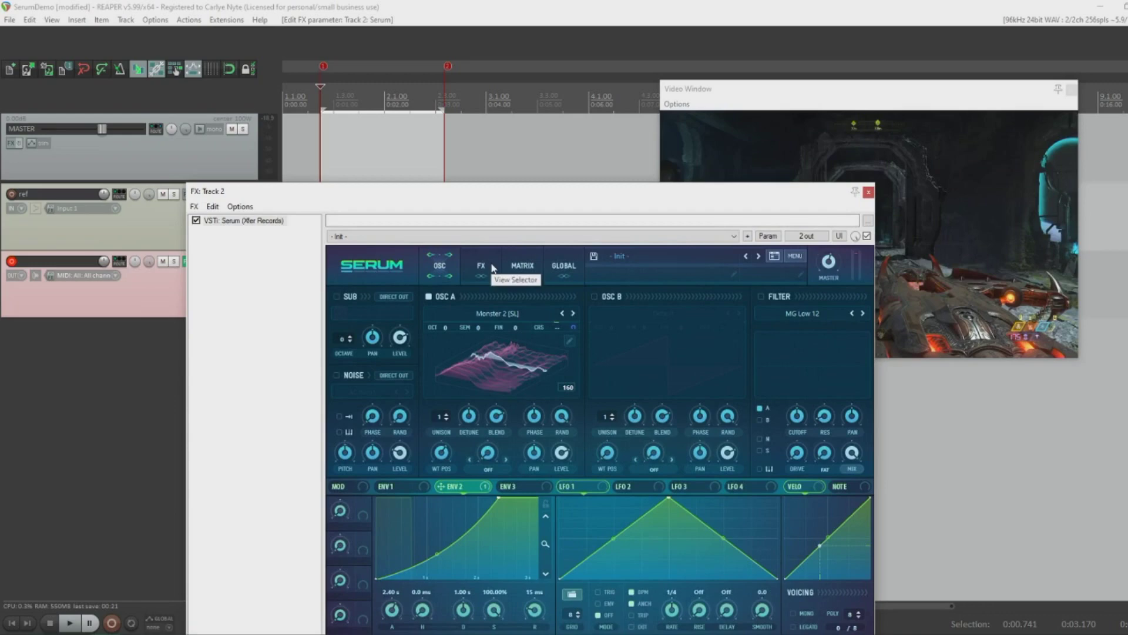
{"action": "mouse_move", "coordinate": [526, 196]}
{"action": "left_mouse_down"}
{"action": "mouse_move", "coordinate": [494, 261]}
{"action": "mouse_move", "coordinate": [515, 194]}
{"action": "left_mouse_up"}
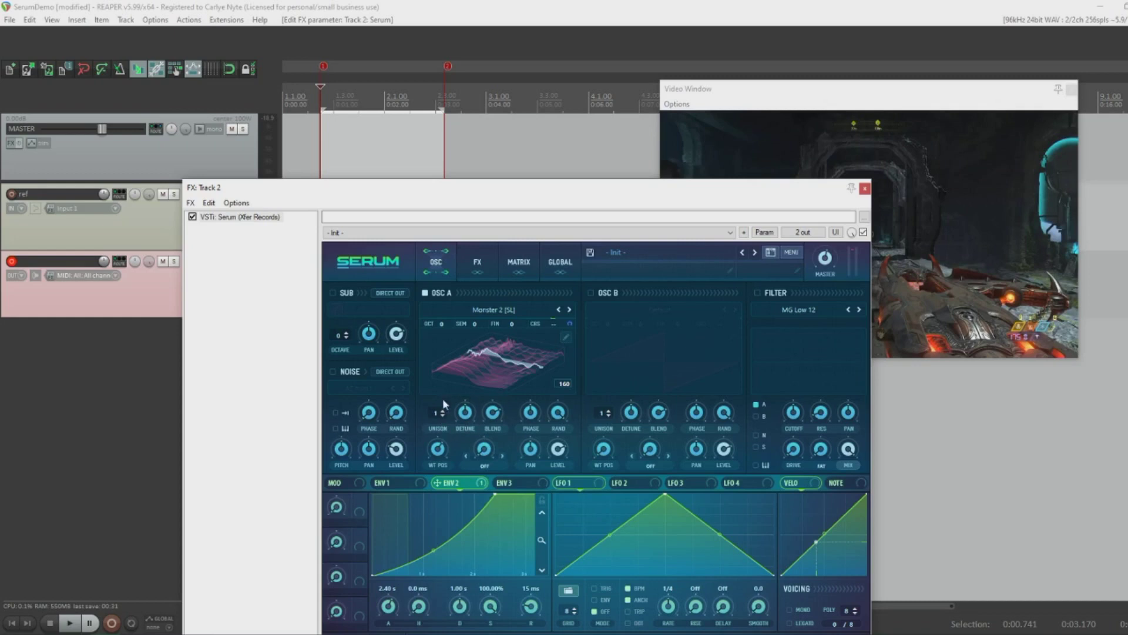
{"action": "scroll", "coordinate": [442, 413], "scroll_direction": "up", "scroll_amount": 3}
{"action": "mouse_move", "coordinate": [471, 414]}
{"action": "left_mouse_down"}
{"action": "mouse_move", "coordinate": [486, 375]}
{"action": "mouse_move", "coordinate": [464, 442]}
{"action": "mouse_move", "coordinate": [483, 401]}
{"action": "mouse_move", "coordinate": [472, 398]}
{"action": "left_mouse_up"}
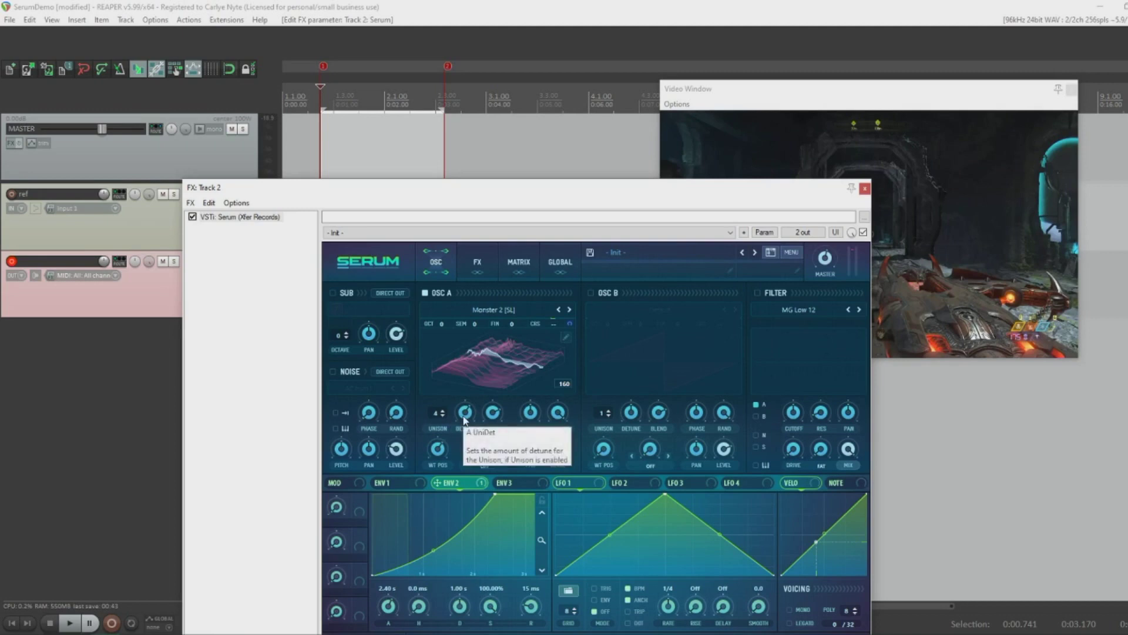
{"action": "mouse_move", "coordinate": [465, 422]}
{"action": "left_mouse_down"}
{"action": "mouse_move", "coordinate": [457, 468]}
{"action": "mouse_move", "coordinate": [471, 438]}
{"action": "left_mouse_up"}
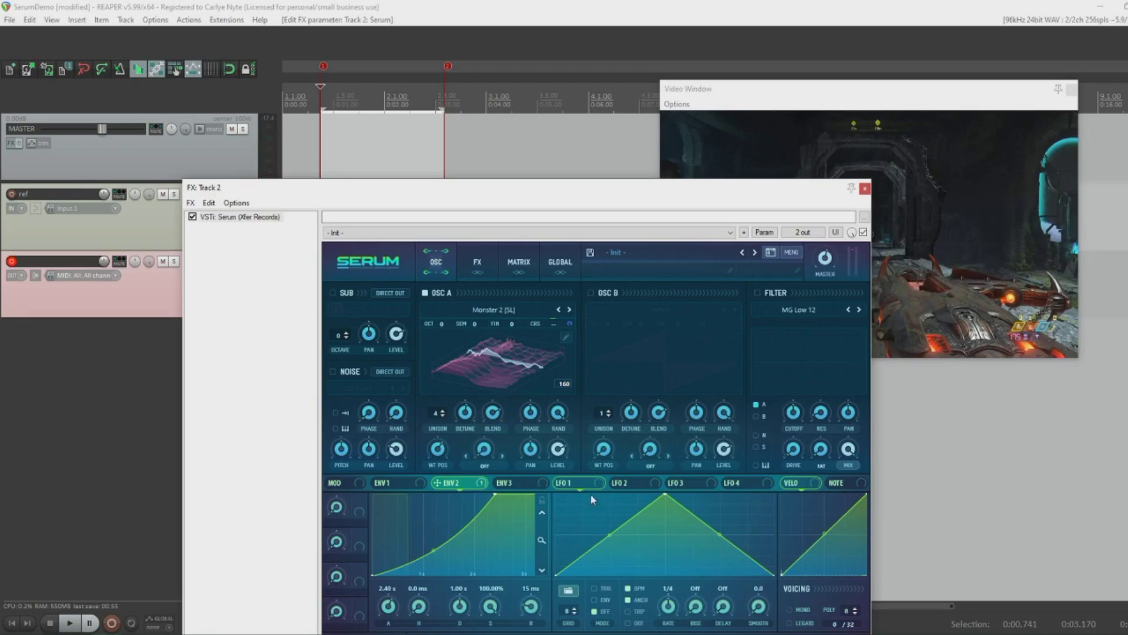
Set LFO 1 to Trig mode with a 4 bar rate and assign it to oscillator A's level
{"action": "mouse_move", "coordinate": [615, 194]}
{"action": "left_mouse_down"}
{"action": "mouse_move", "coordinate": [612, 225]}
{"action": "mouse_move", "coordinate": [627, 169]}
{"action": "mouse_move", "coordinate": [623, 184]}
{"action": "left_mouse_up"}
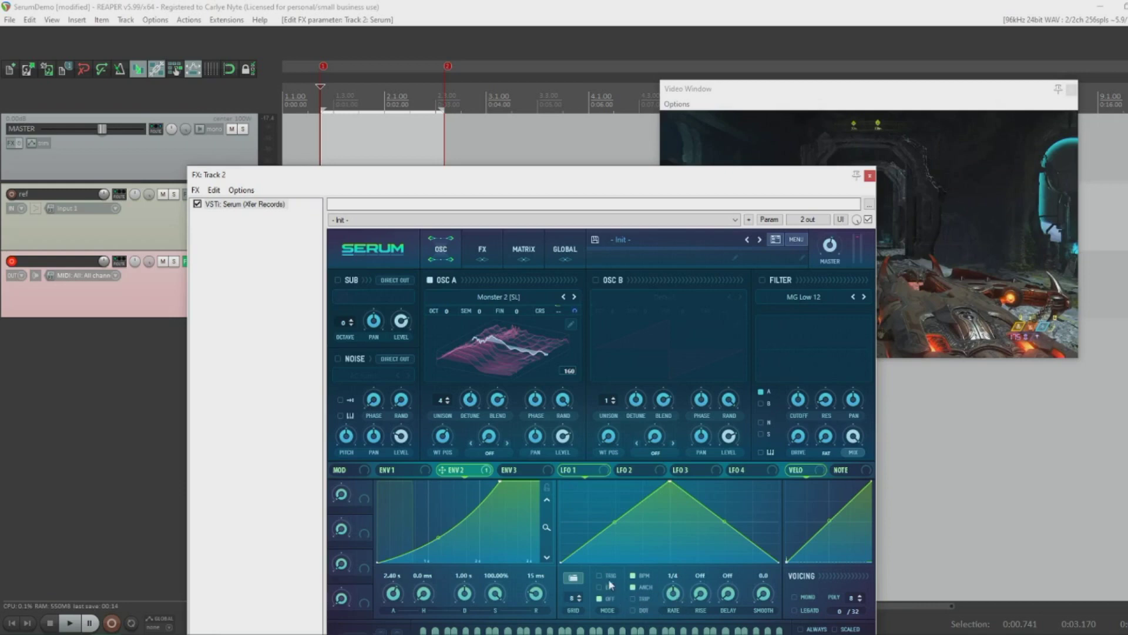
{"action": "mouse_move", "coordinate": [610, 581]}
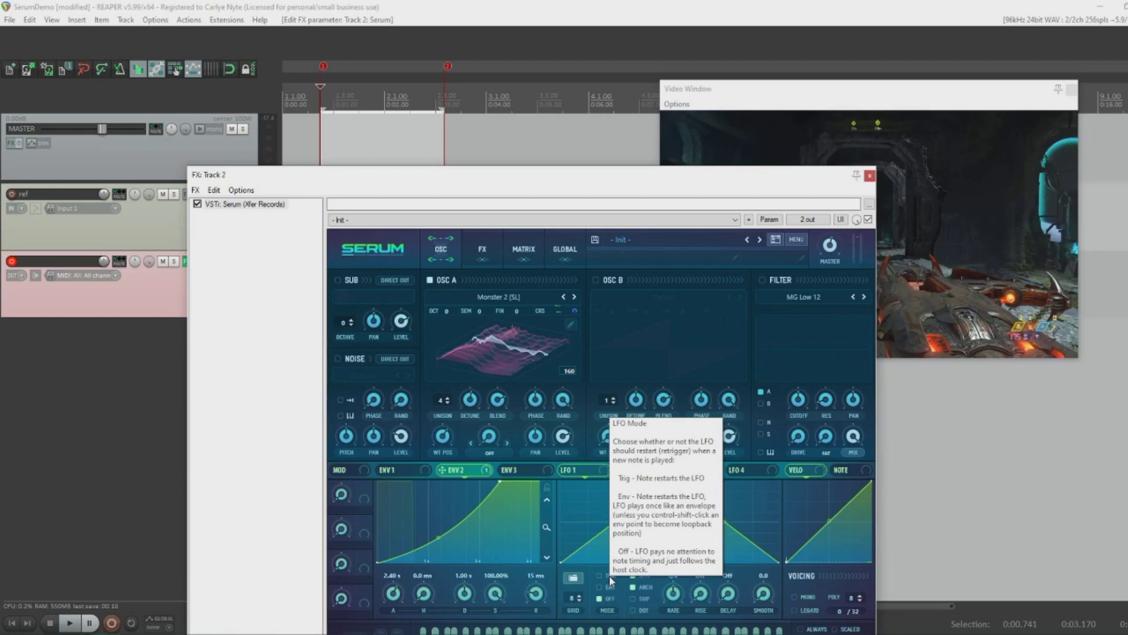
{"action": "left_click", "coordinate": [598, 576]}
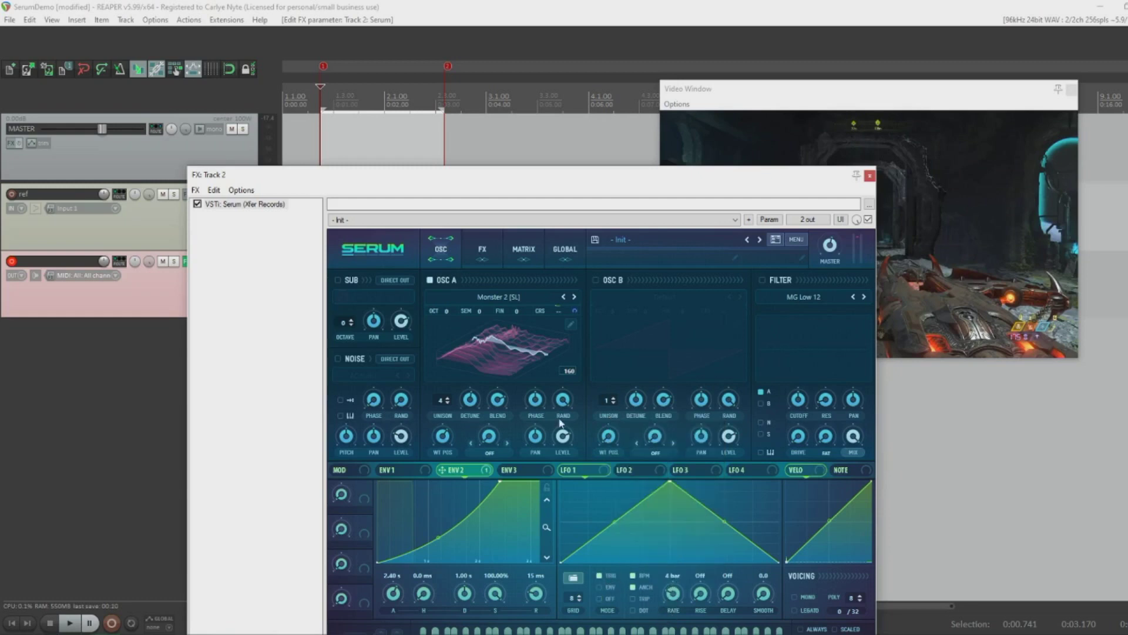
{"action": "left_click_drag", "start_coordinate": [591, 471], "coordinate": [563, 435]}
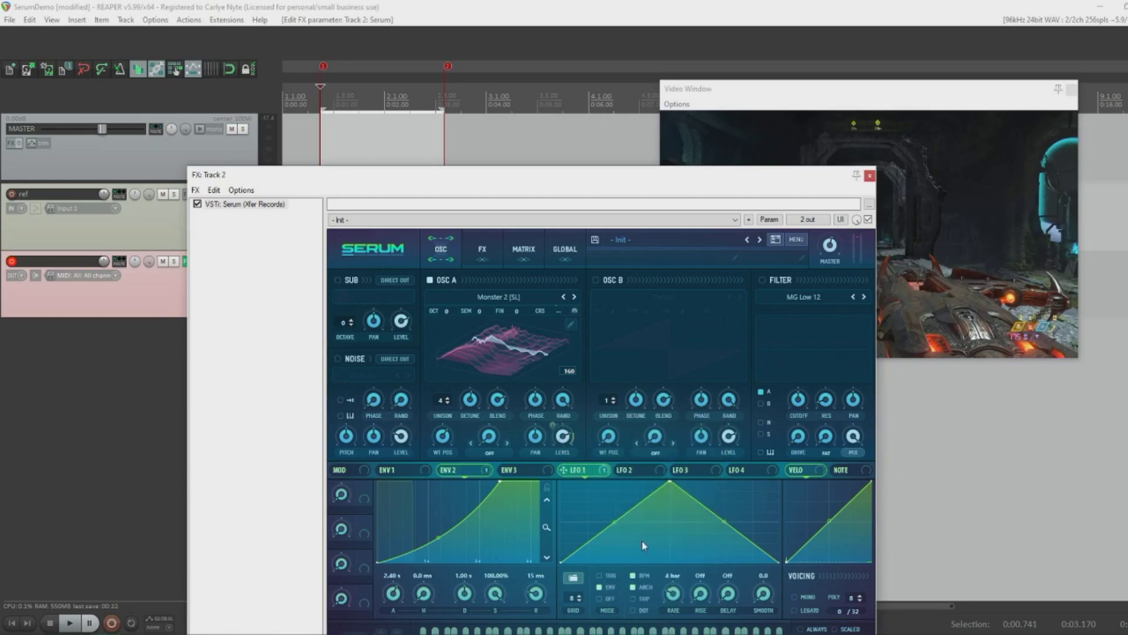
Put LFO 1 in Trig mode with BPM sync off, and lower oscillator A's level
{"action": "left_click", "coordinate": [610, 575]}
{"action": "left_click", "coordinate": [607, 599]}
{"action": "left_click", "coordinate": [643, 577]}
{"action": "left_click_drag", "start_coordinate": [559, 436], "coordinate": [556, 446]}
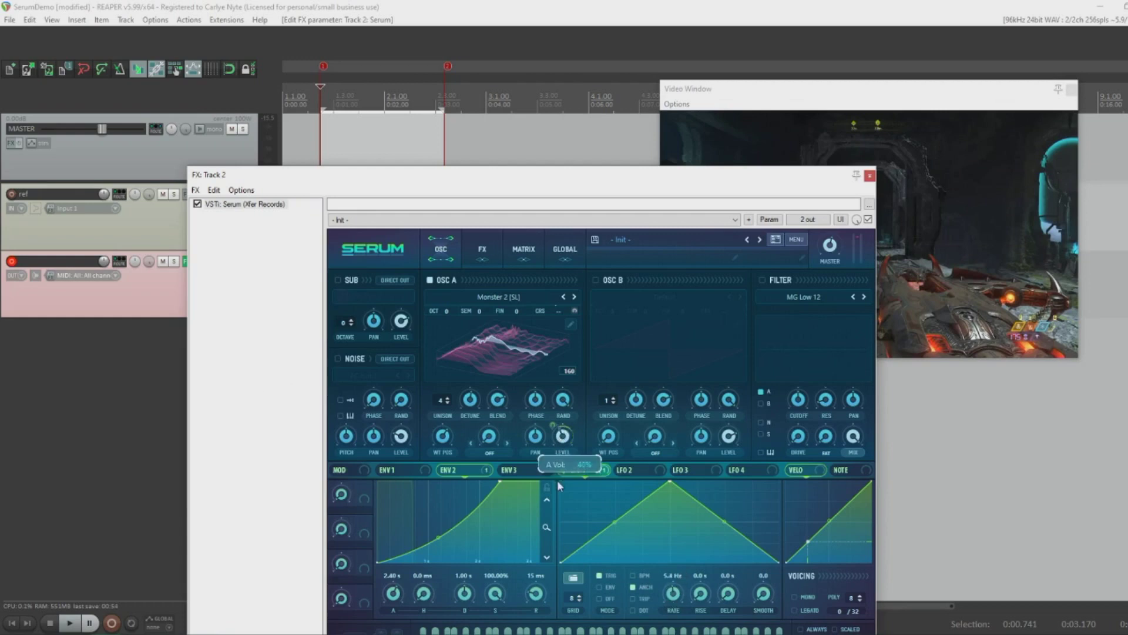
Try LFO 1 at 7.9 Hz, reset and retune its rate, and readjust oscillator A's level
{"action": "left_click_drag", "start_coordinate": [682, 598], "coordinate": [678, 591]}
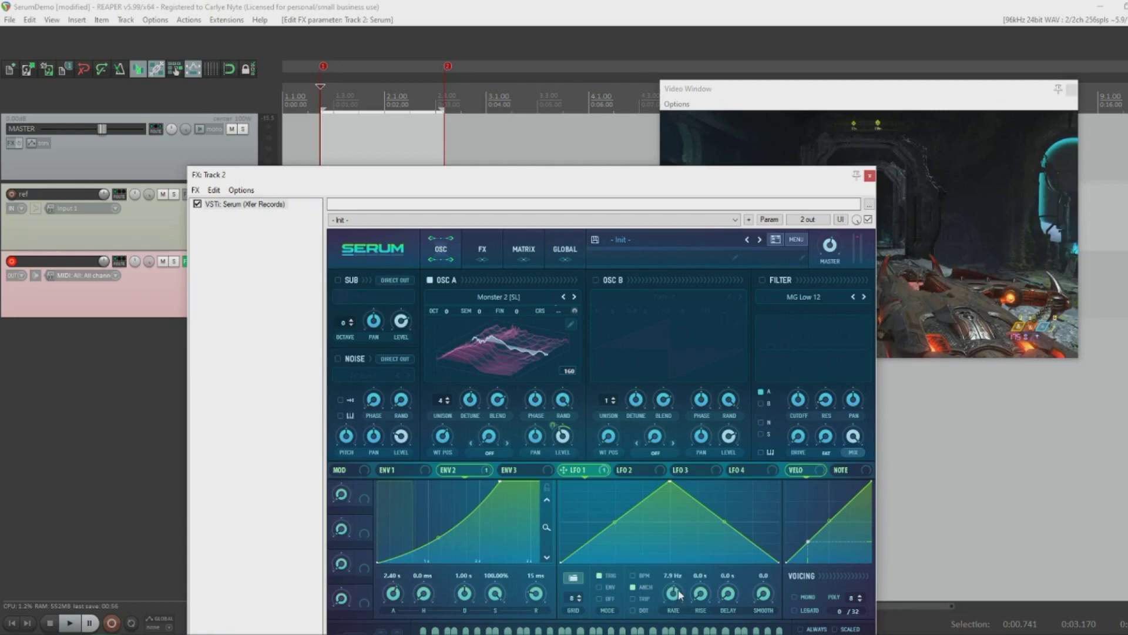
{"action": "double_click", "coordinate": [673, 602]}
{"action": "left_click_drag", "start_coordinate": [673, 607], "coordinate": [677, 589]}
{"action": "left_click_drag", "start_coordinate": [564, 425], "coordinate": [565, 418]}
Map Envelope 2 to LFO 1's rate, set the base rate to about 4.3 Hz, and fine-tune oscillator A's level
{"action": "left_click_drag", "start_coordinate": [456, 473], "coordinate": [659, 617]}
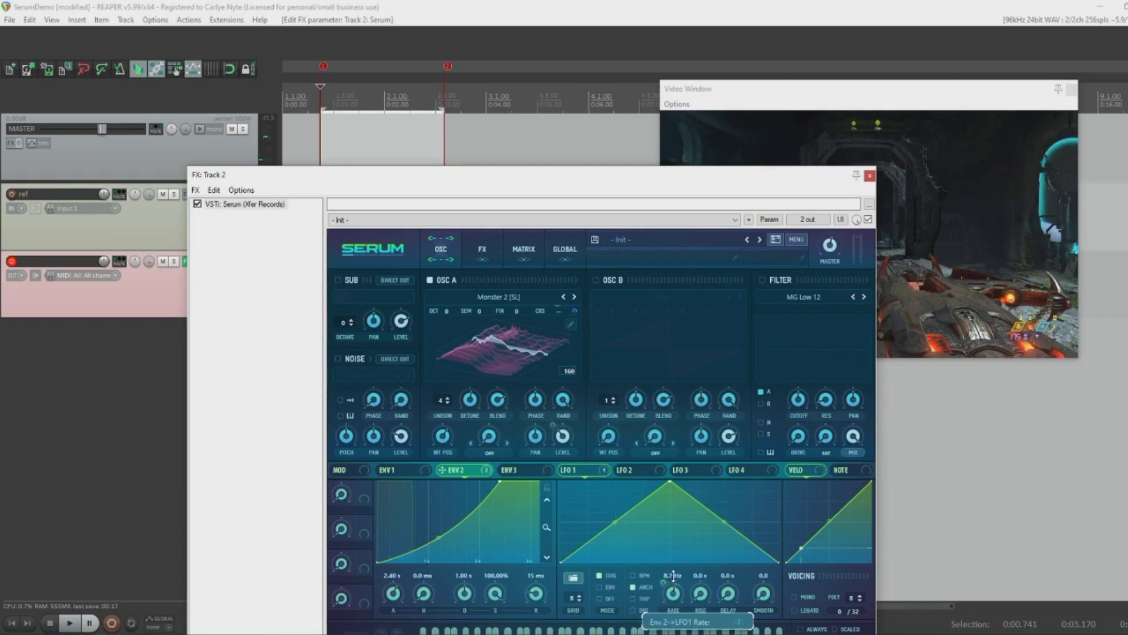
{"action": "left_click_drag", "start_coordinate": [668, 597], "coordinate": [673, 611]}
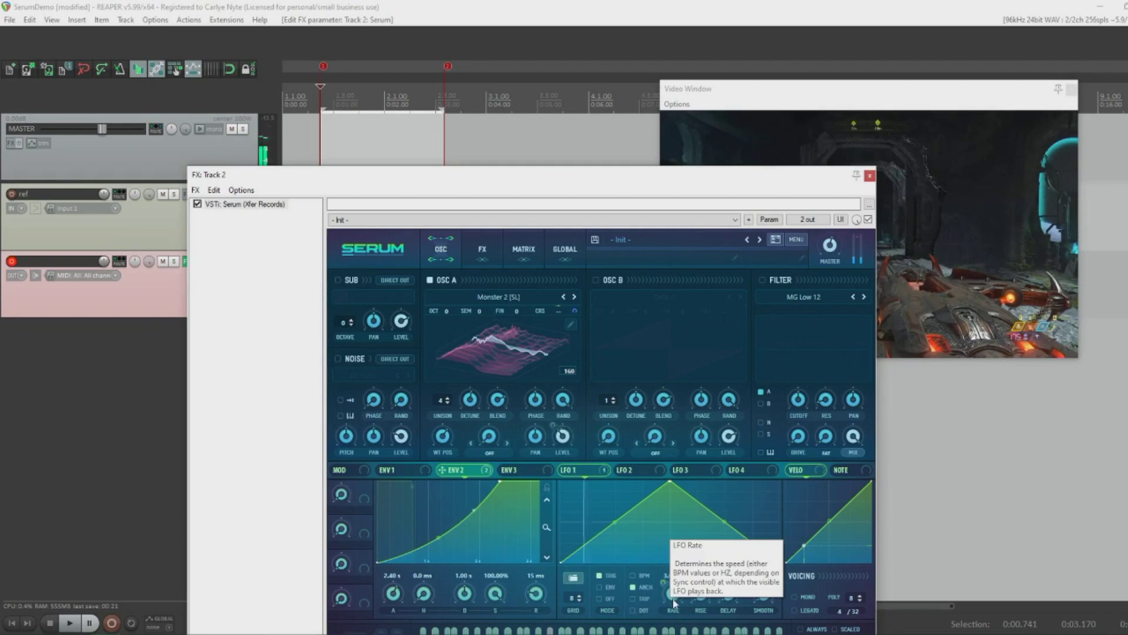
{"action": "left_click_drag", "start_coordinate": [673, 599], "coordinate": [675, 588]}
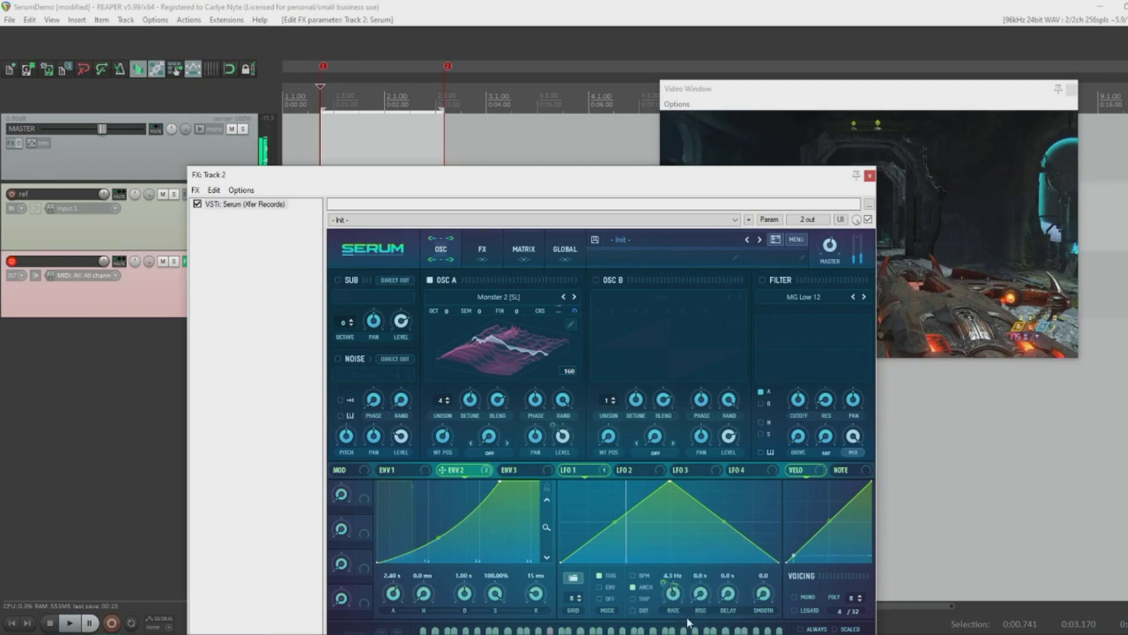
{"action": "left_click_drag", "start_coordinate": [561, 441], "coordinate": [563, 435]}
Map Envelope 2 to oscillator A's wavetable position and load the Digital wavetable FM_Splat
{"action": "mouse_move", "coordinate": [443, 434]}
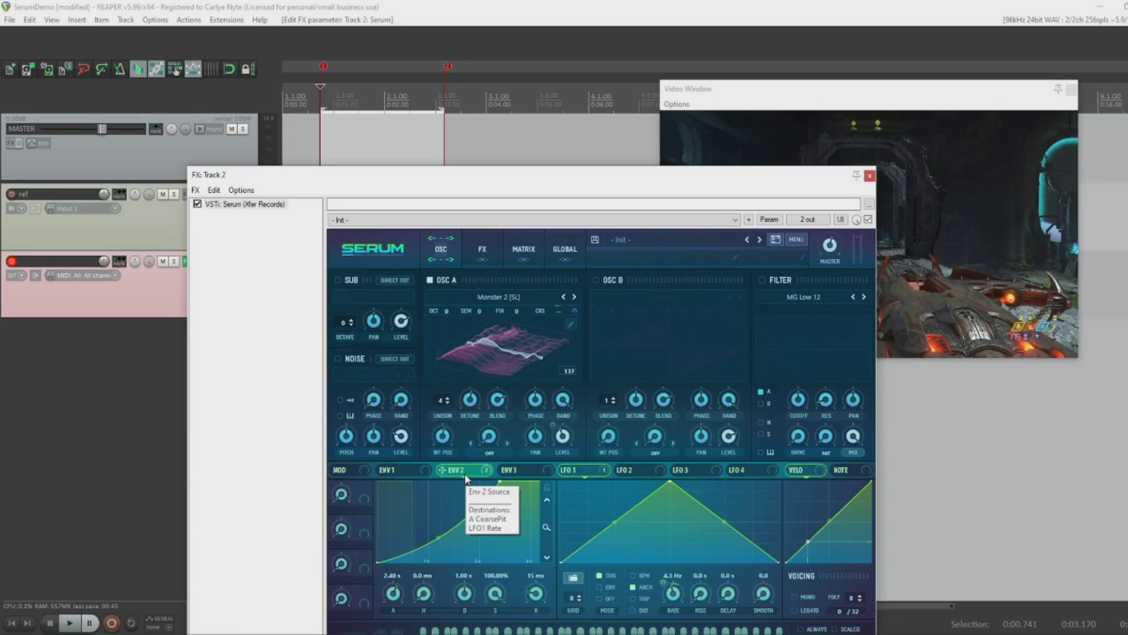
{"action": "left_click_drag", "start_coordinate": [471, 476], "coordinate": [443, 434]}
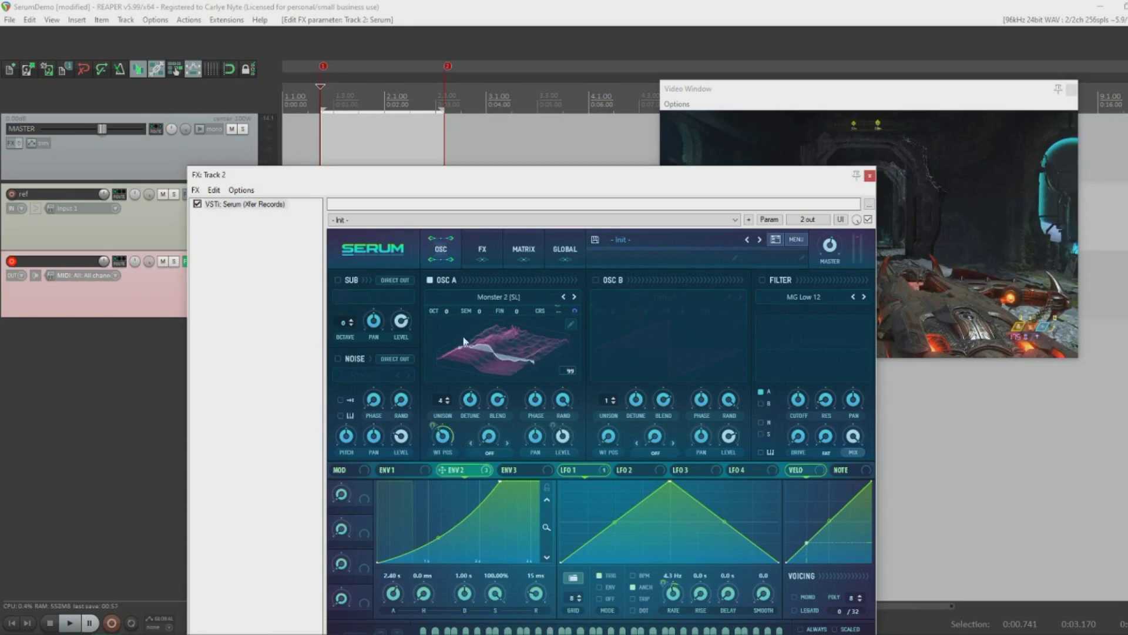
{"action": "left_click", "coordinate": [473, 297]}
{"action": "mouse_move", "coordinate": [495, 327]}
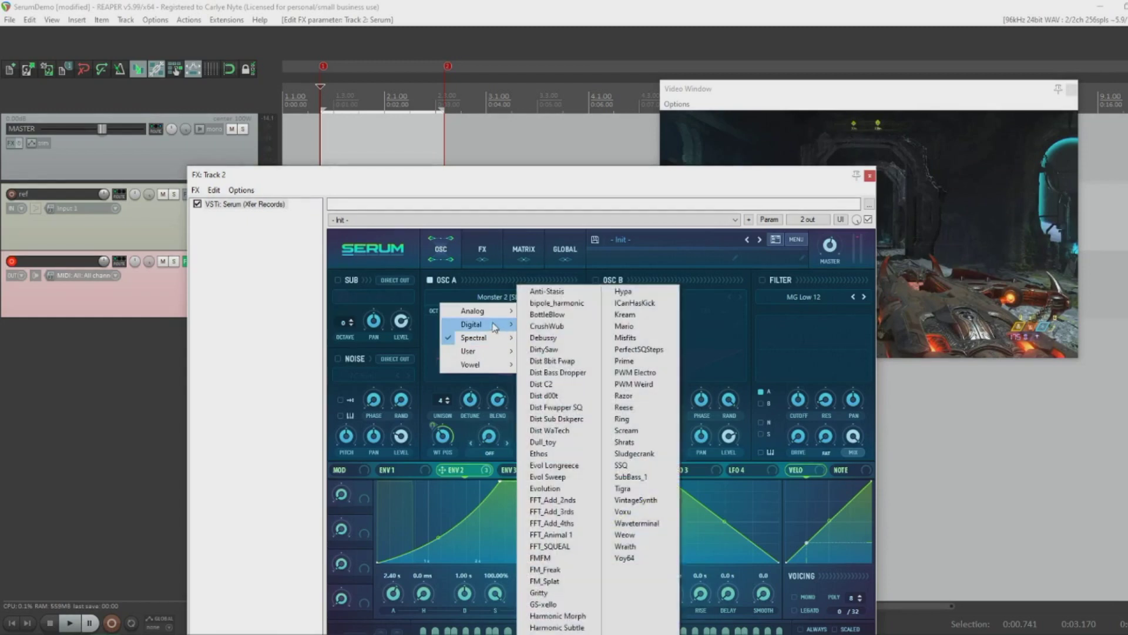
{"action": "left_click", "coordinate": [545, 580]}
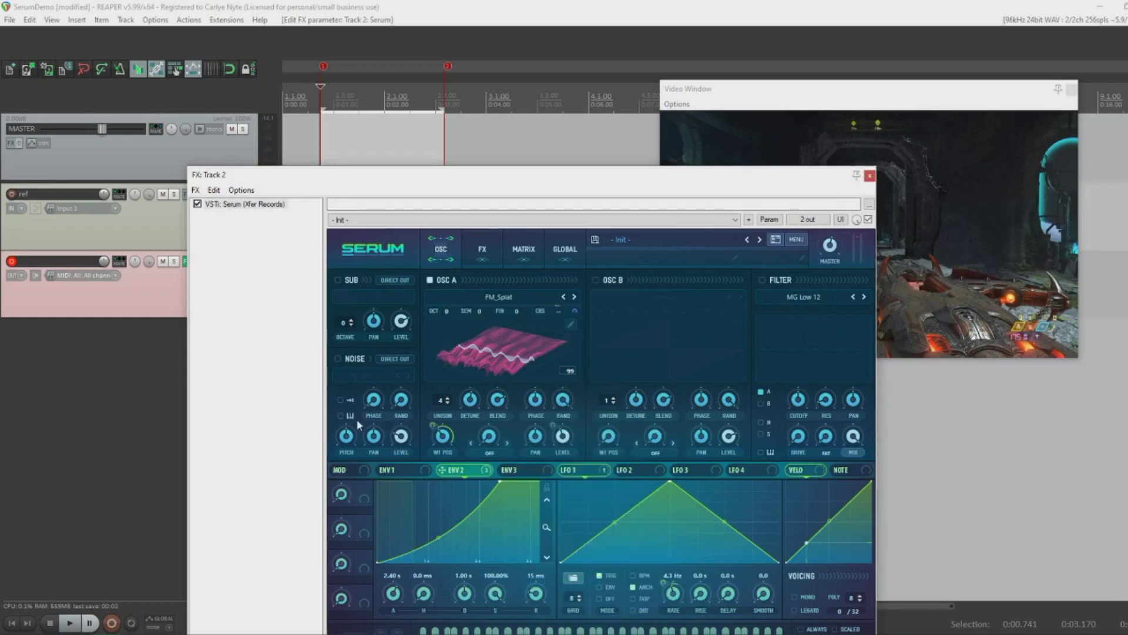
Audition oscillator A's wavetable from frame 1, and set its wavetable position to frame 179
{"action": "left_click_drag", "start_coordinate": [448, 435], "coordinate": [436, 458]}
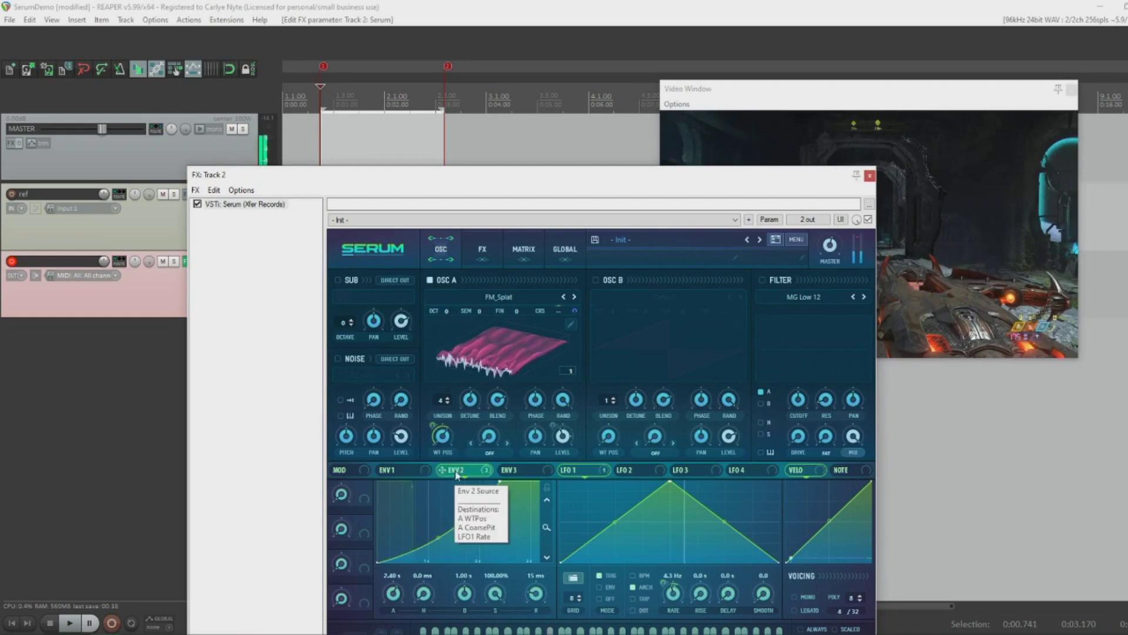
{"action": "mouse_move", "coordinate": [443, 431]}
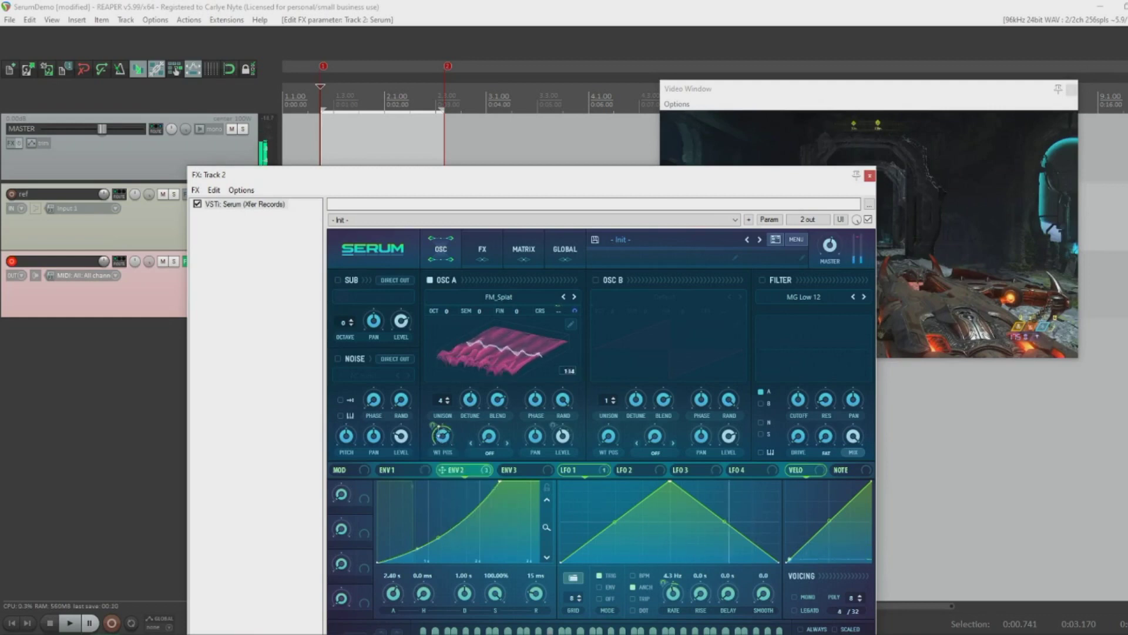
{"action": "mouse_move", "coordinate": [442, 425]}
{"action": "left_mouse_down"}
{"action": "mouse_move", "coordinate": [442, 400]}
{"action": "mouse_move", "coordinate": [443, 415]}
{"action": "left_mouse_up"}
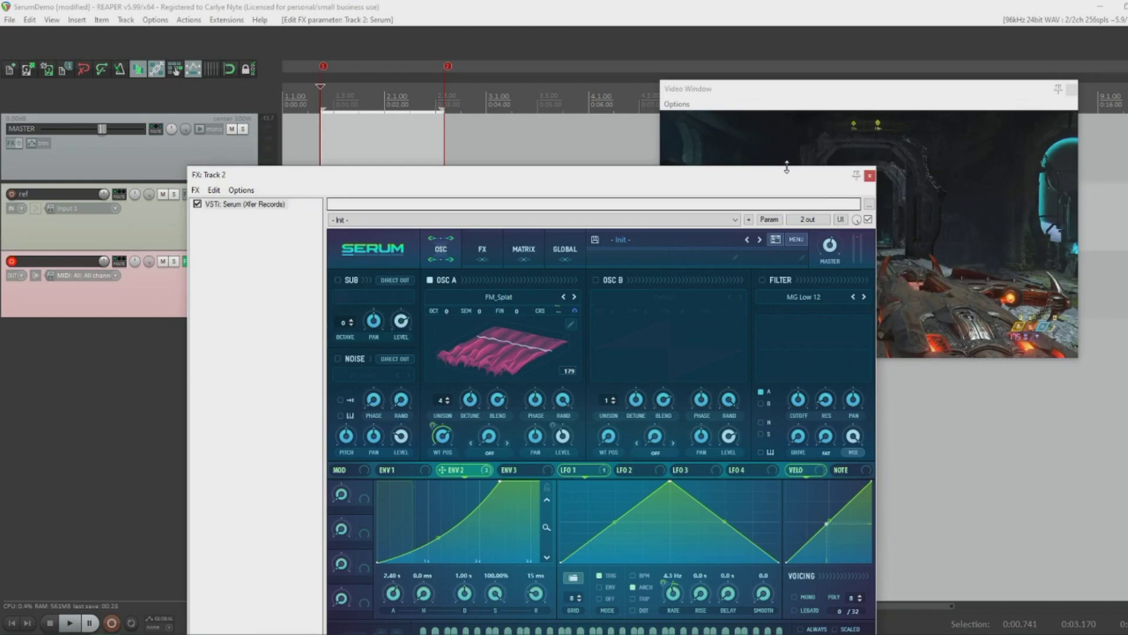
Set oscillator A's octave to -2, check the gameplay video window, and return to the Serum window
{"action": "left_click_drag", "start_coordinate": [446, 311], "coordinate": [450, 358]}
{"action": "left_click", "coordinate": [830, 113]}
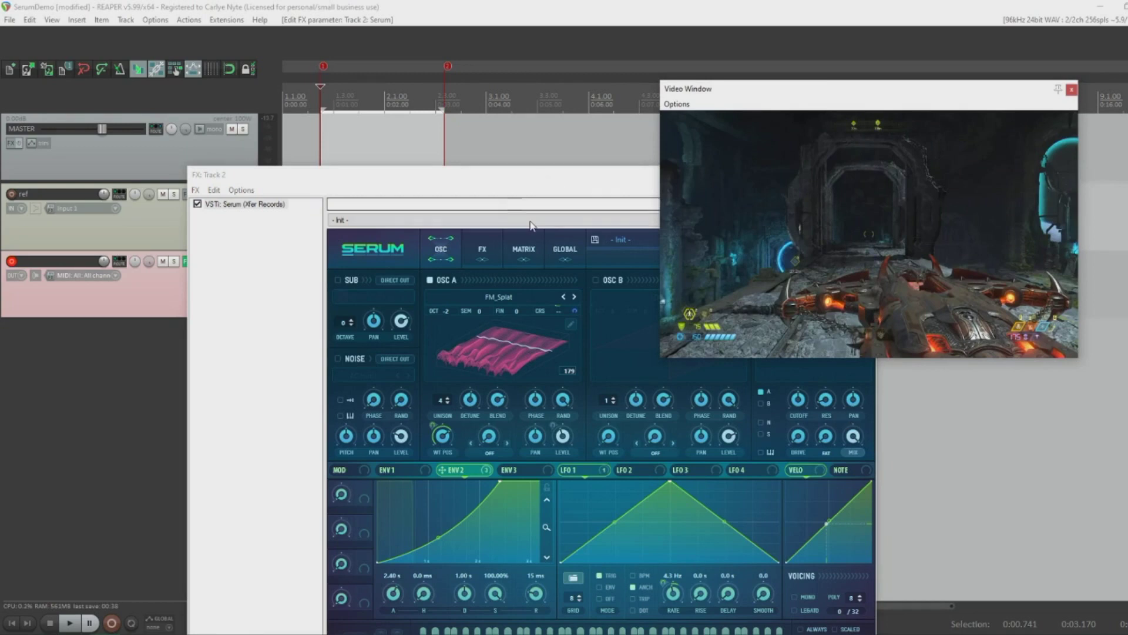
{"action": "left_click", "coordinate": [510, 187]}
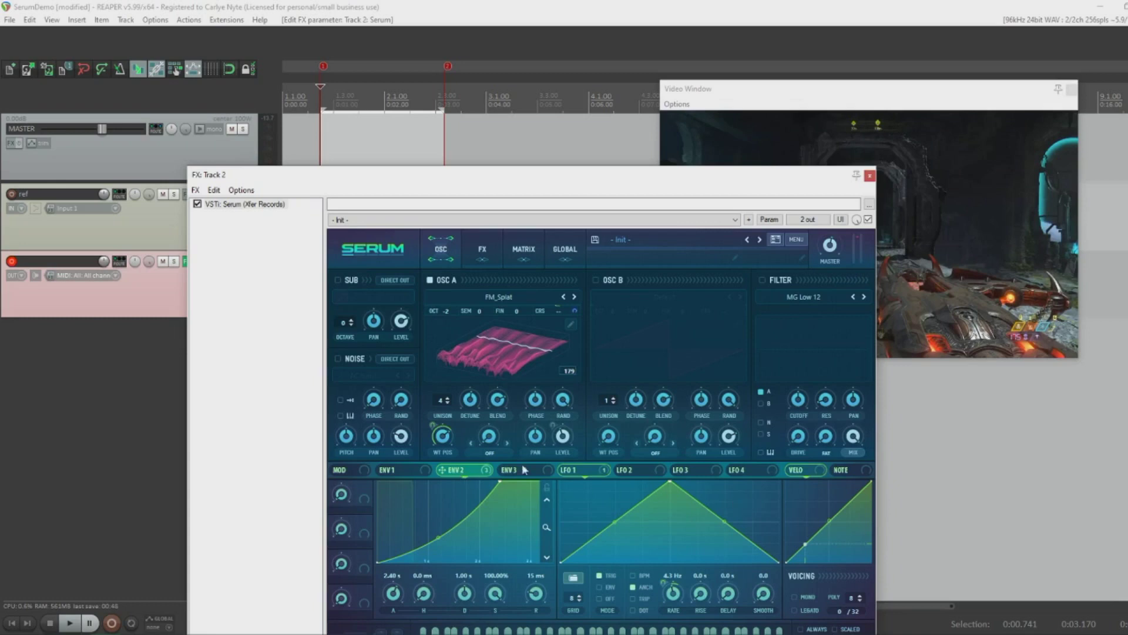
Open Serum's effects page and reposition the plug-in window to view the reference track and gameplay video
{"action": "left_click", "coordinate": [485, 251]}
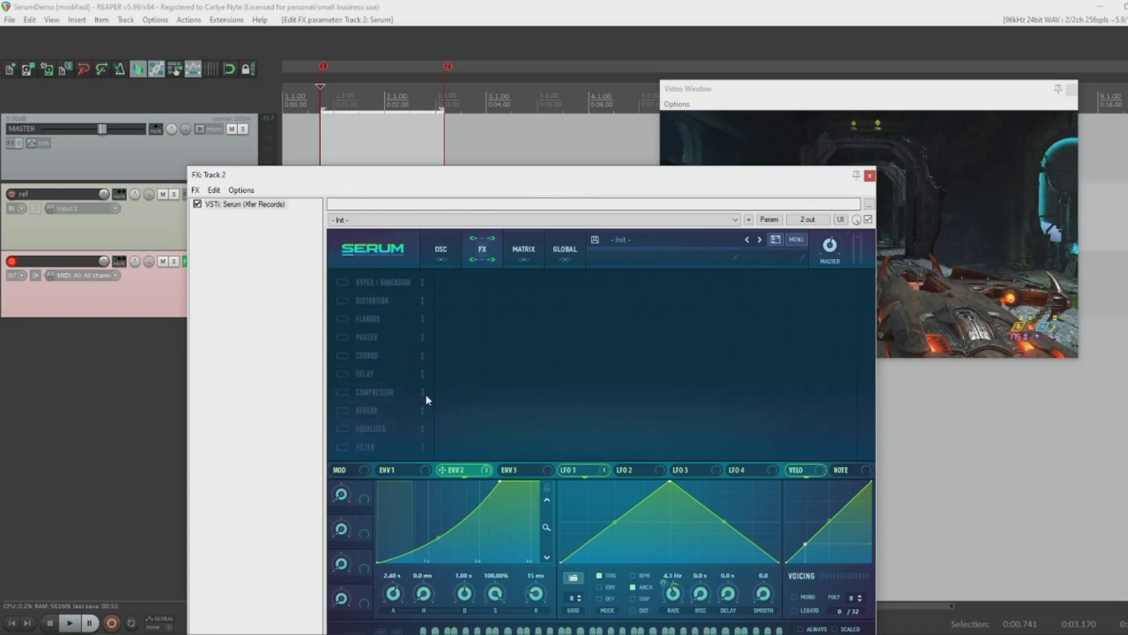
{"action": "left_click_drag", "start_coordinate": [591, 180], "coordinate": [591, 205]}
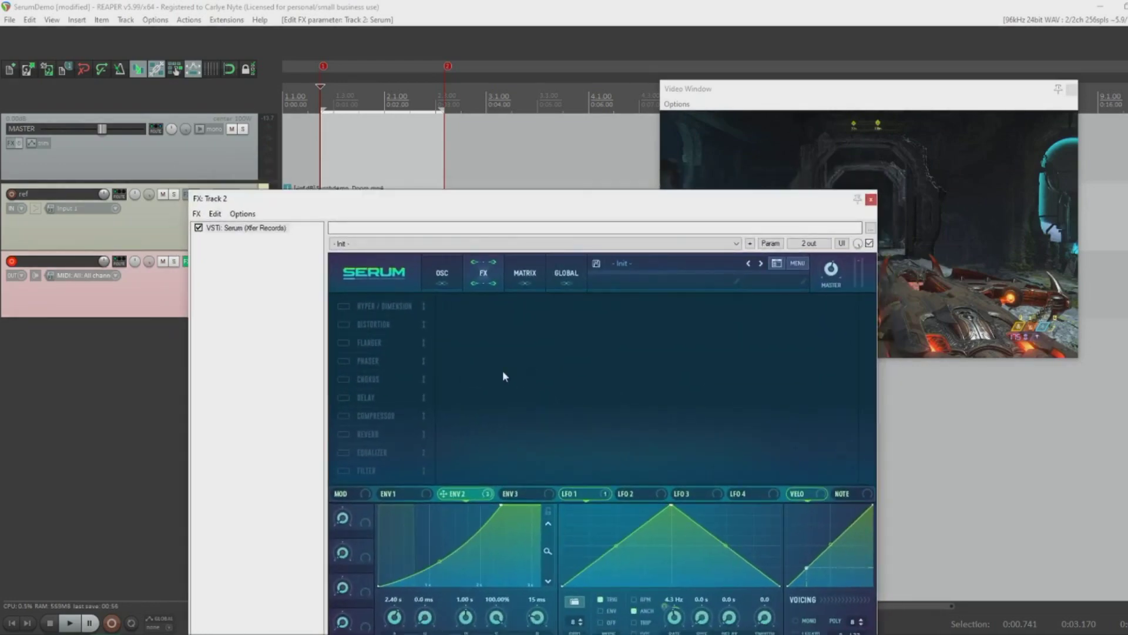
{"action": "left_click_drag", "start_coordinate": [629, 197], "coordinate": [603, 271]}
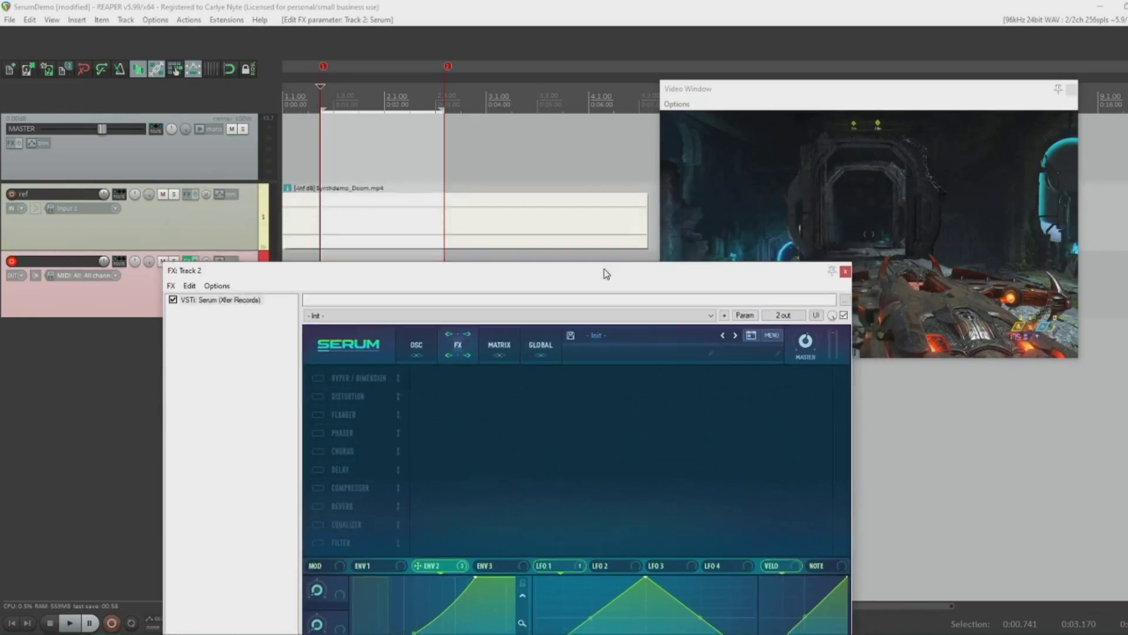
{"action": "left_click_drag", "start_coordinate": [723, 273], "coordinate": [688, 273]}
{"action": "left_click", "coordinate": [842, 242]}
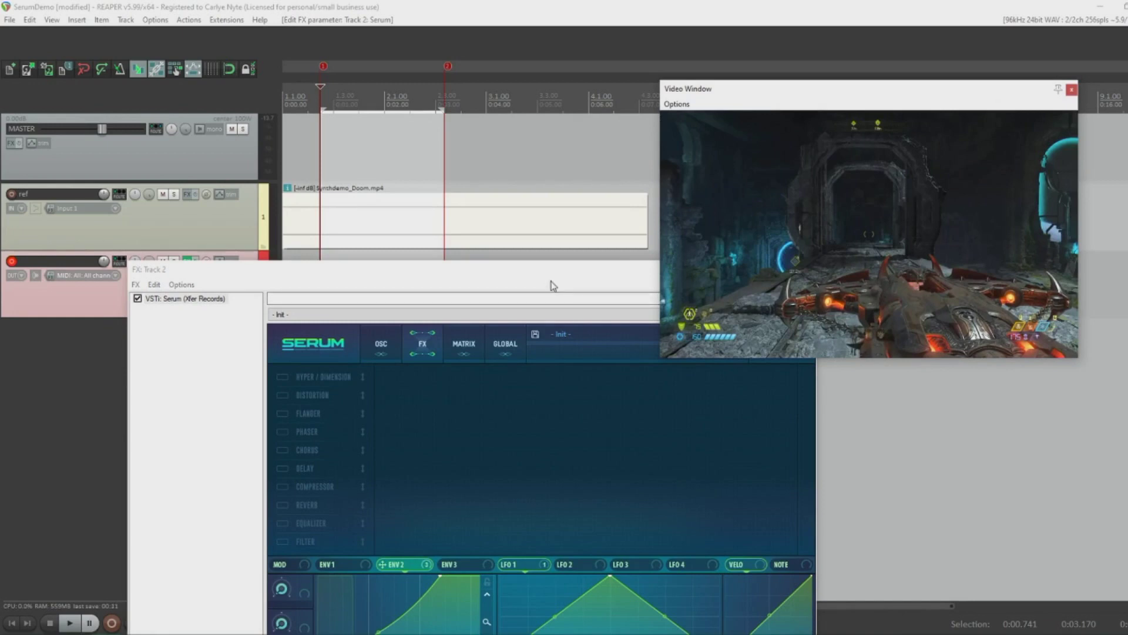
{"action": "left_click_drag", "start_coordinate": [562, 277], "coordinate": [564, 262]}
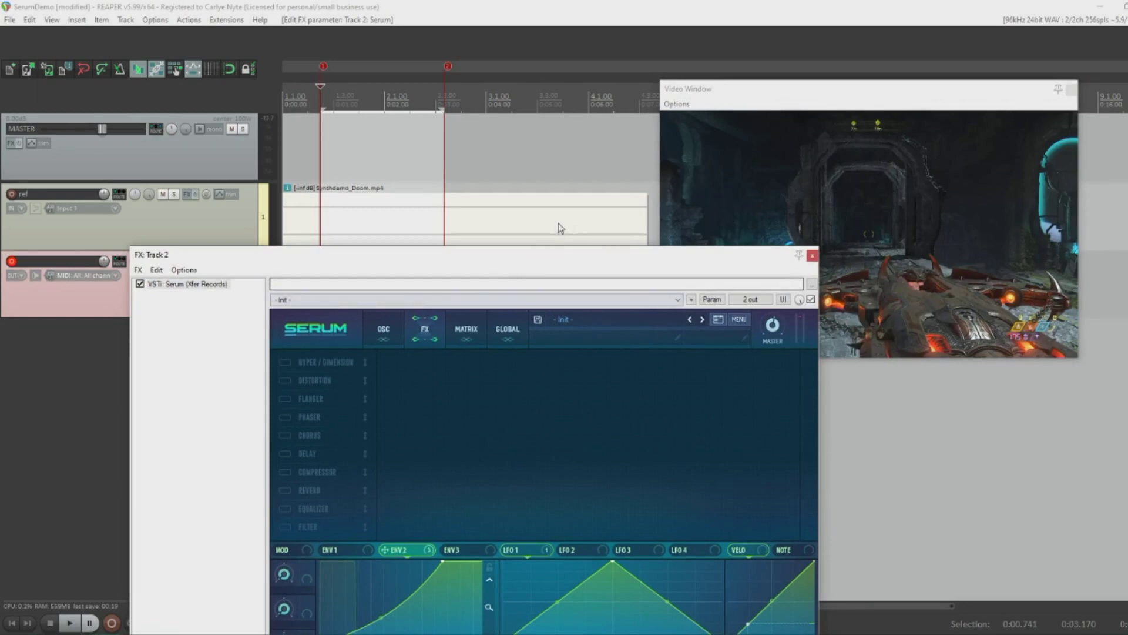
{"action": "left_click_drag", "start_coordinate": [535, 263], "coordinate": [583, 226]}
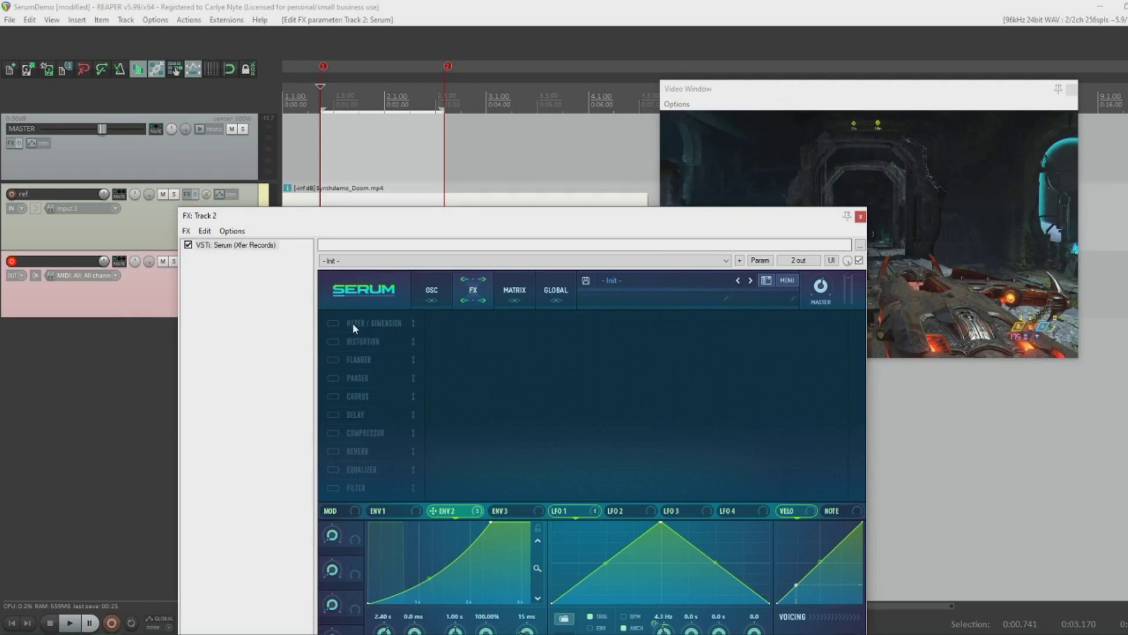
Enable the Hyper/Dimension effect and audition the sound while checking its Hyper mix, Dimension size and Dimension mix
{"action": "left_click", "coordinate": [333, 324]}
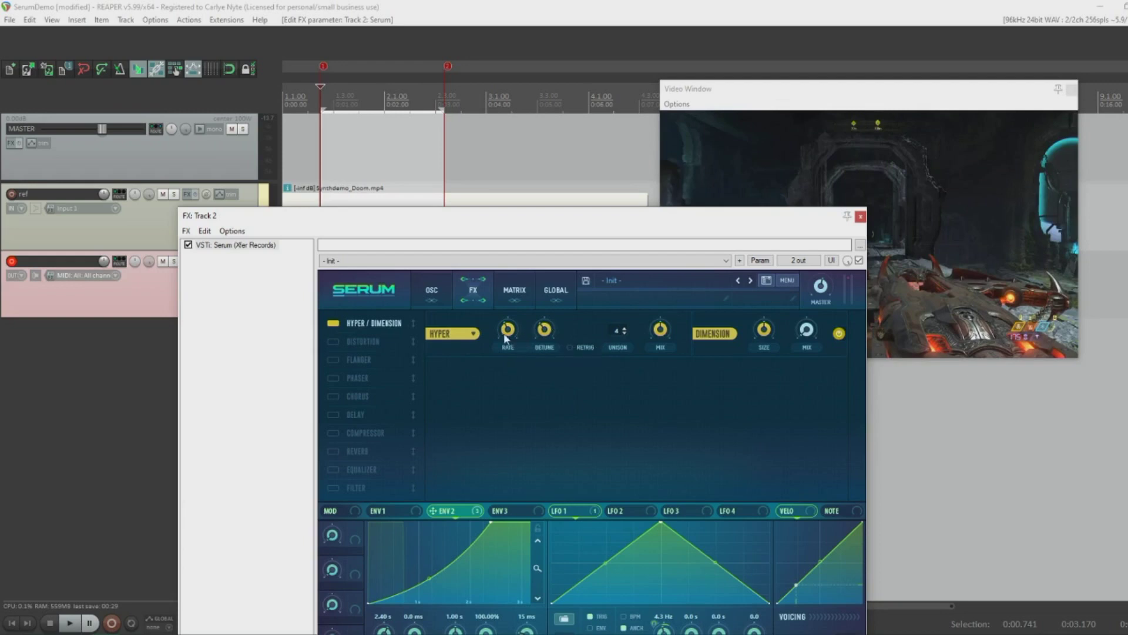
{"action": "mouse_move", "coordinate": [815, 332]}
{"action": "mouse_move", "coordinate": [660, 335]}
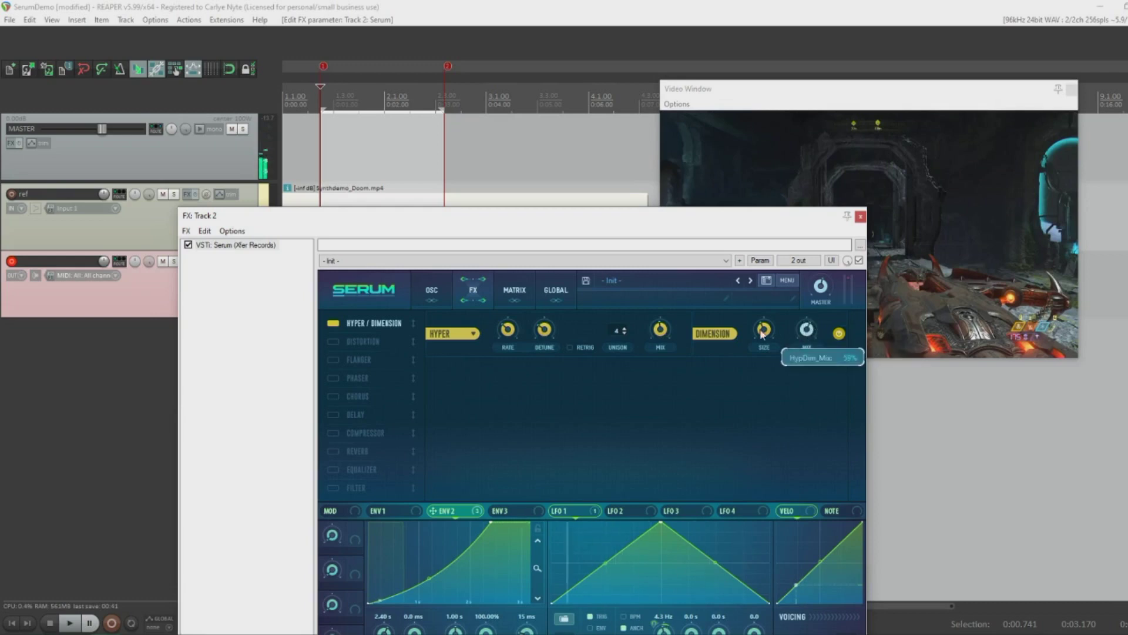
{"action": "mouse_move", "coordinate": [762, 338]}
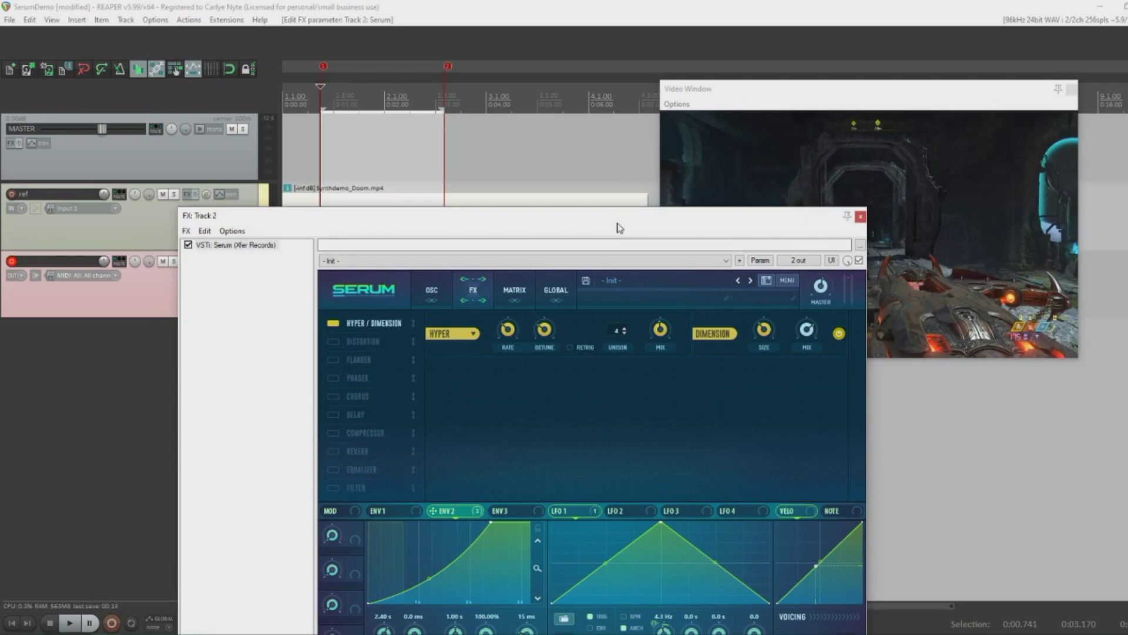
Uncover the timeline, select 0:03.935 to 0:04.354 to examine the weapon in the gameplay video, and bring the Serum window back up
{"action": "left_click_drag", "start_coordinate": [620, 227], "coordinate": [621, 459]}
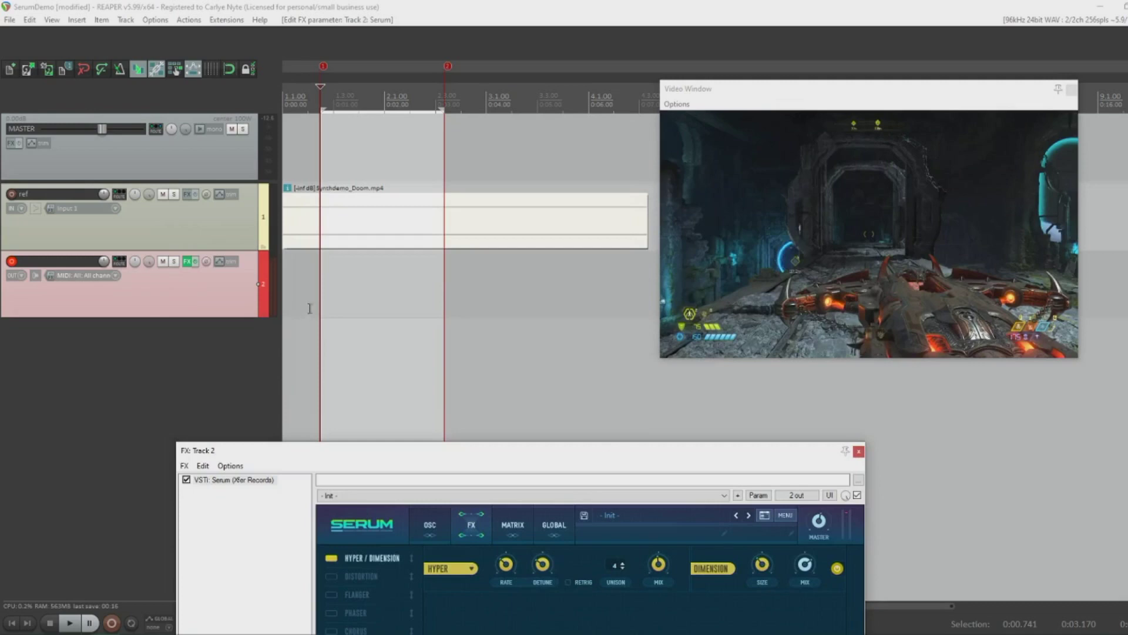
{"action": "left_click_drag", "start_coordinate": [319, 315], "coordinate": [520, 352]}
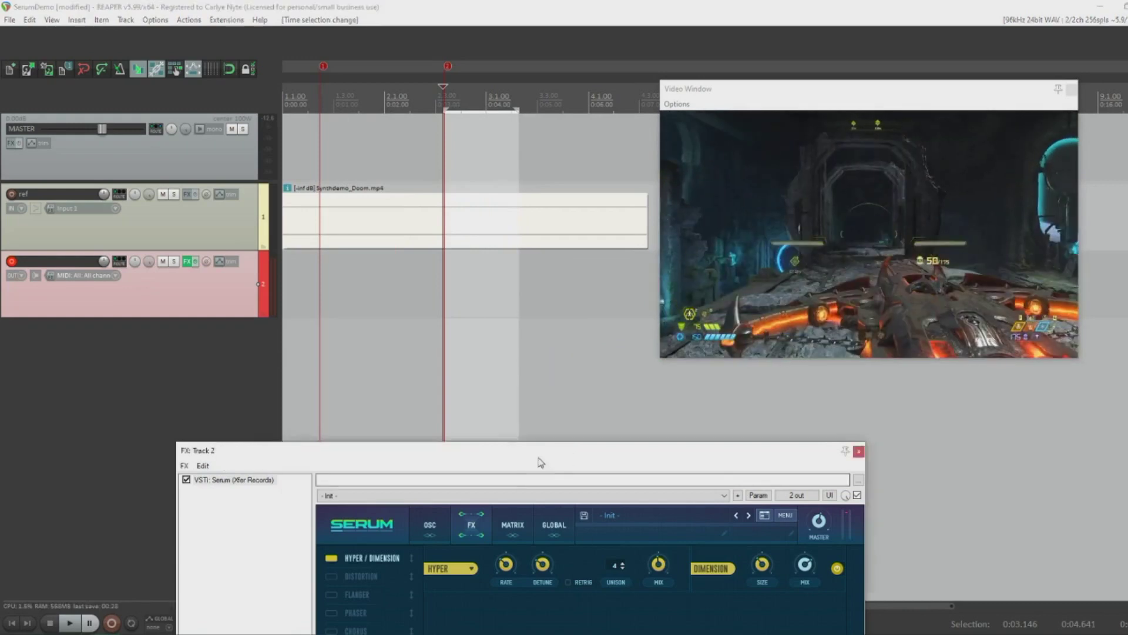
{"action": "left_click_drag", "start_coordinate": [539, 454], "coordinate": [561, 468]}
{"action": "left_click_drag", "start_coordinate": [443, 372], "coordinate": [505, 414]}
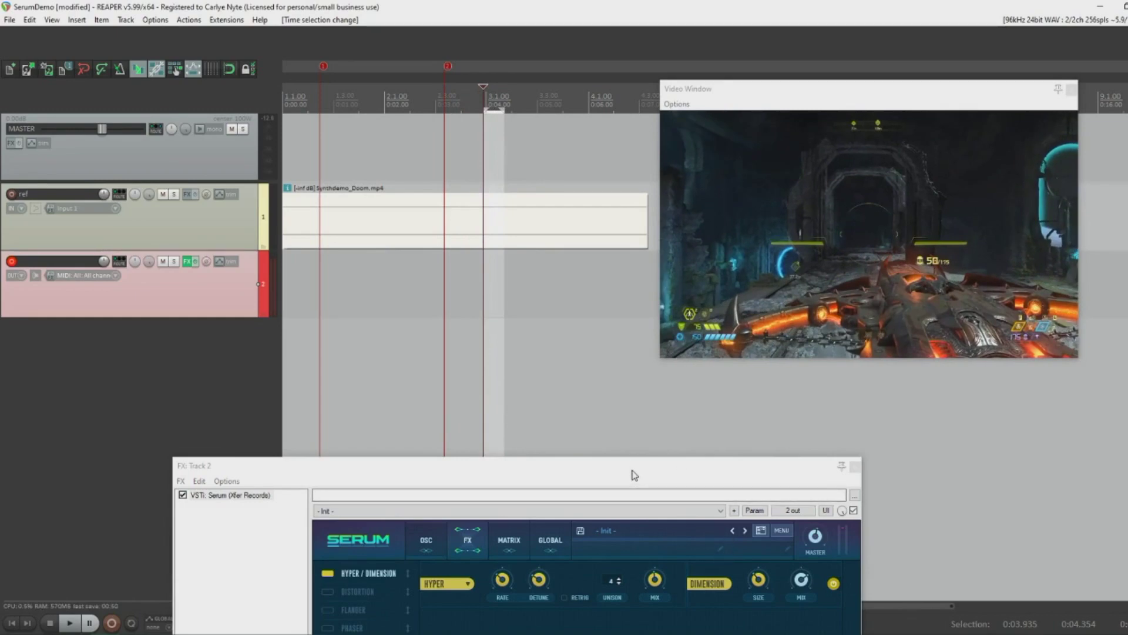
{"action": "left_click_drag", "start_coordinate": [634, 475], "coordinate": [607, 160]}
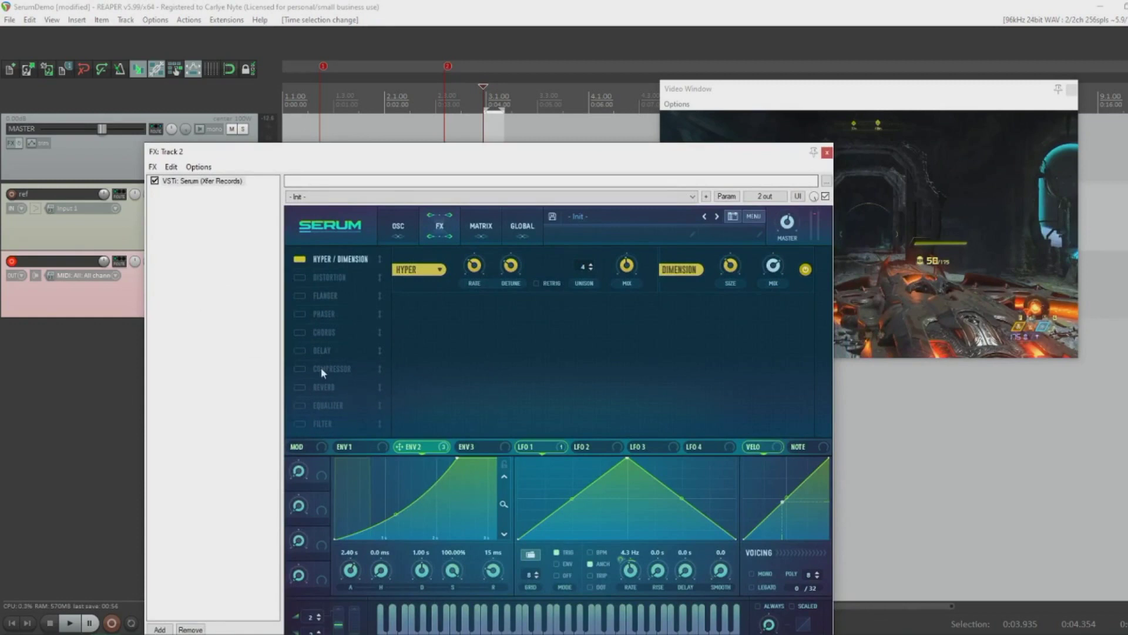
Enable the effects filter and set its type to the Flanges filter Cmb H6+
{"action": "left_click", "coordinate": [305, 424]}
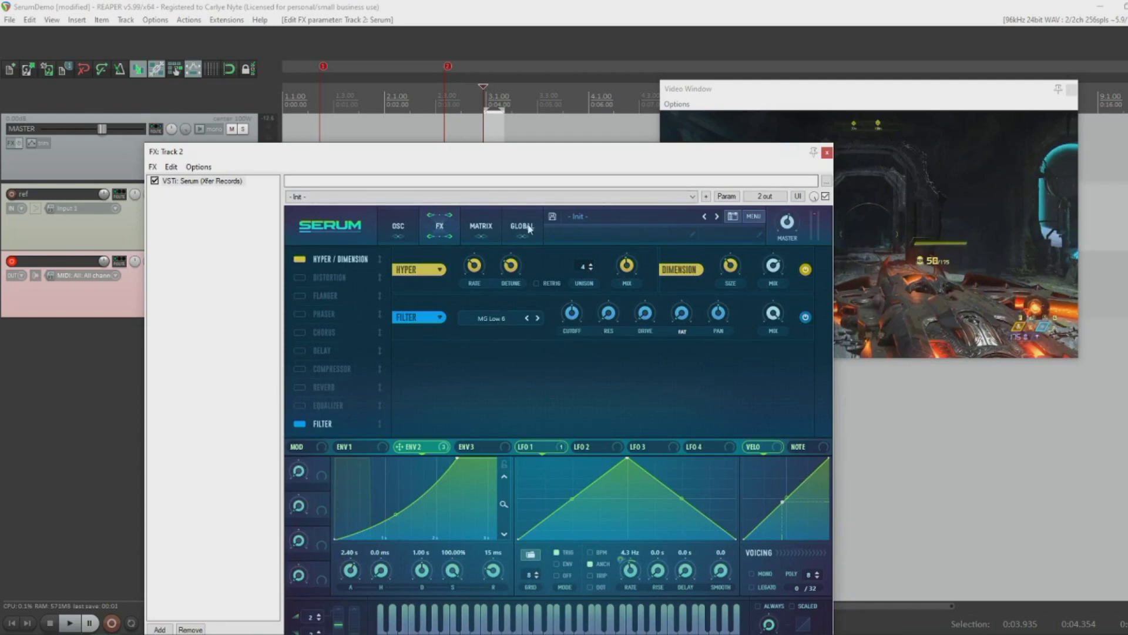
{"action": "left_click", "coordinate": [513, 319]}
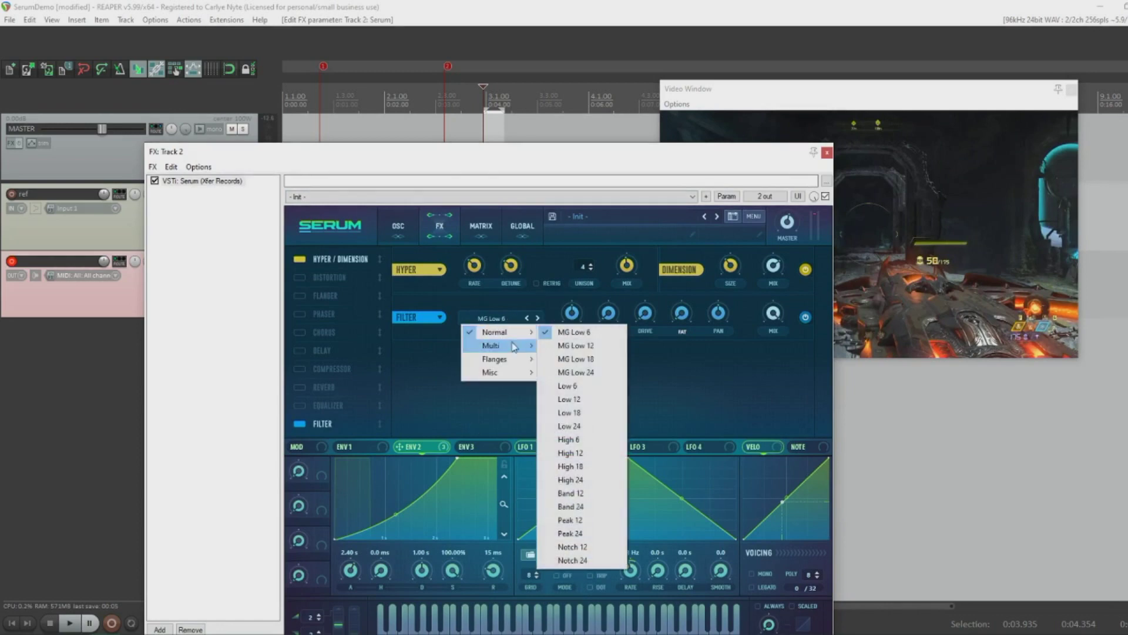
{"action": "mouse_move", "coordinate": [512, 348]}
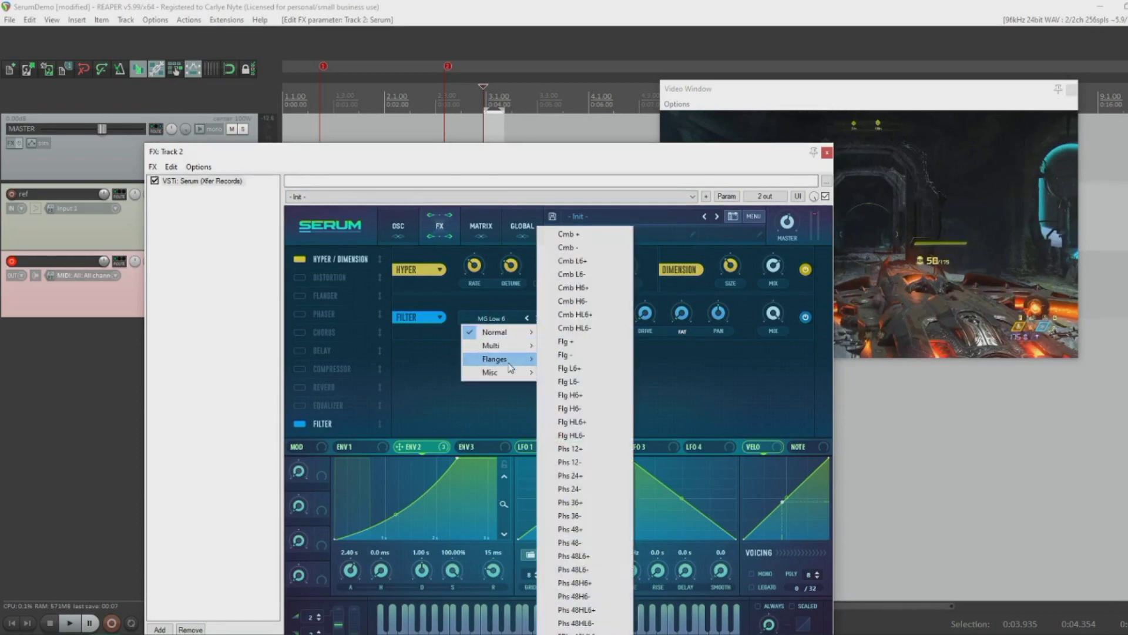
{"action": "left_click", "coordinate": [605, 289]}
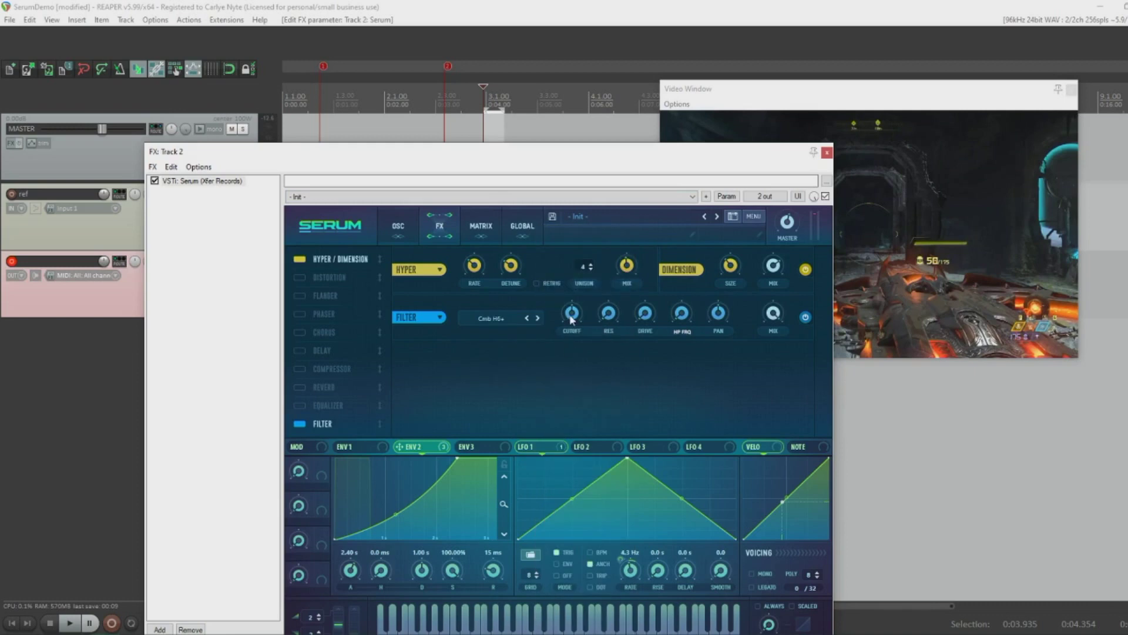
Compare the Cmb H6+ and Cmb H6- filters while adjusting cutoff and resonance, and return to Cmb H6+
{"action": "left_click_drag", "start_coordinate": [609, 320], "coordinate": [641, 314]}
{"action": "mouse_move", "coordinate": [572, 312]}
{"action": "left_mouse_down"}
{"action": "mouse_move", "coordinate": [564, 335]}
{"action": "mouse_move", "coordinate": [582, 302]}
{"action": "mouse_move", "coordinate": [570, 347]}
{"action": "mouse_move", "coordinate": [576, 323]}
{"action": "left_mouse_up"}
{"action": "left_click_drag", "start_coordinate": [570, 338], "coordinate": [582, 287]}
{"action": "left_click", "coordinate": [527, 318]}
{"action": "left_click", "coordinate": [537, 318]}
{"action": "left_click_drag", "start_coordinate": [569, 331], "coordinate": [573, 423]}
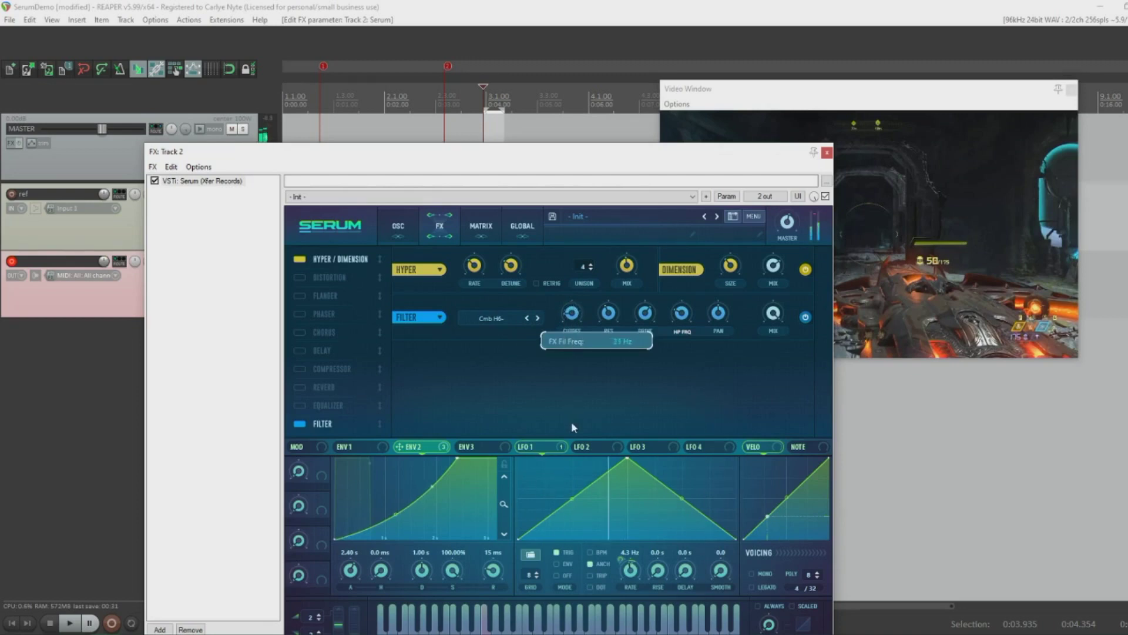
{"action": "left_click_drag", "start_coordinate": [592, 341], "coordinate": [579, 297]}
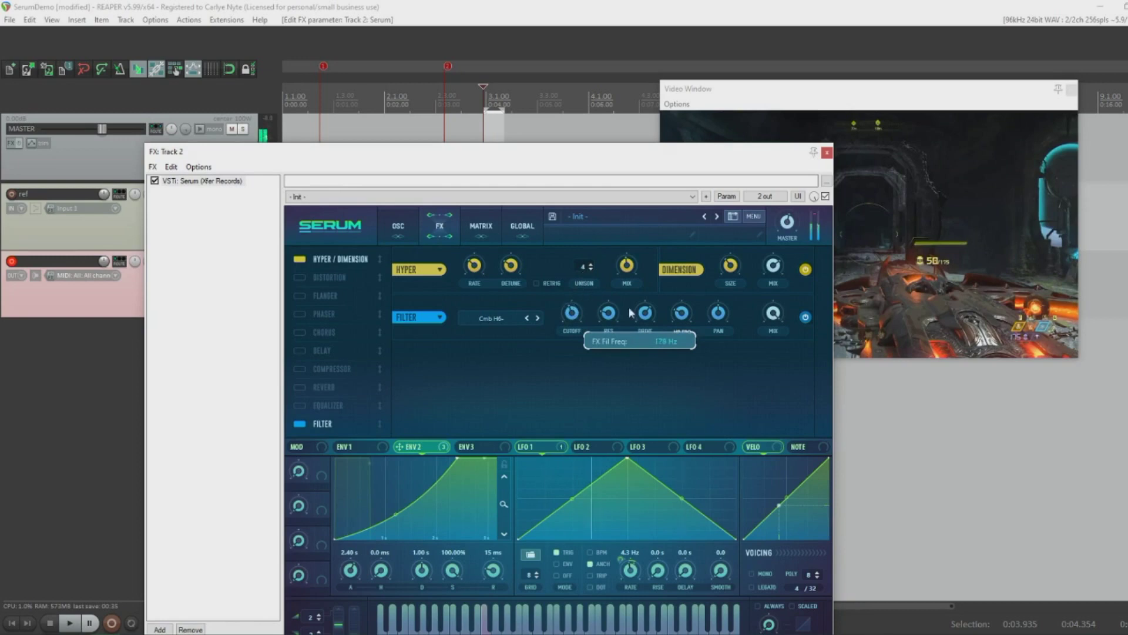
{"action": "left_click_drag", "start_coordinate": [609, 330], "coordinate": [576, 303]}
{"action": "left_click", "coordinate": [526, 318]}
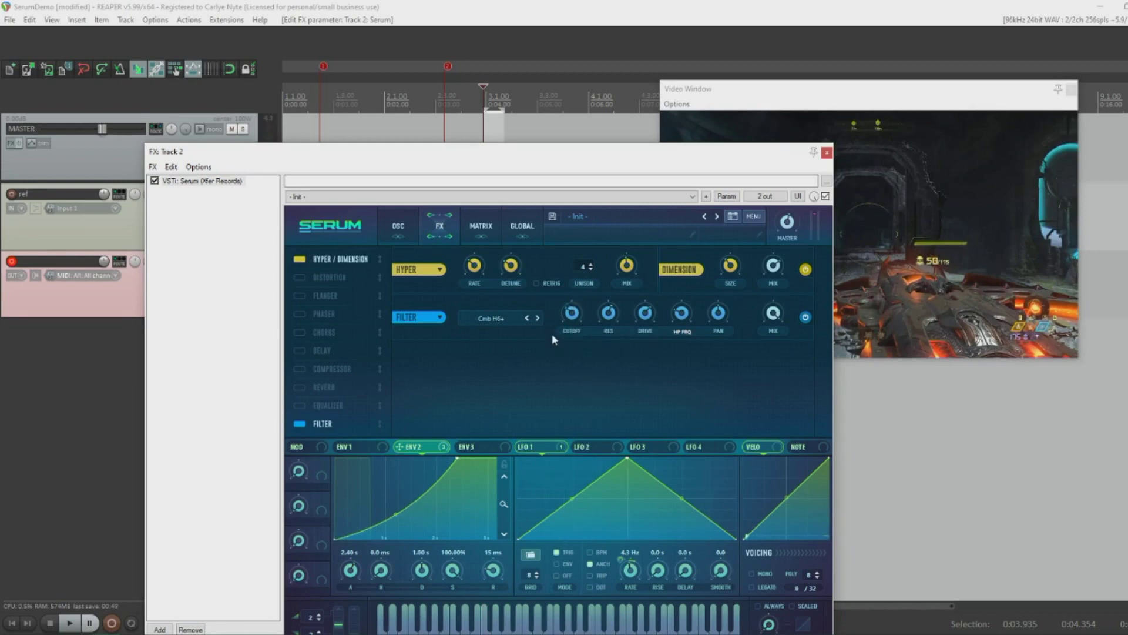
Map Envelope 2 to the effects filter's cutoff, and fine-tune the filter's cutoff and mix
{"action": "mouse_move", "coordinate": [579, 316]}
{"action": "left_click_drag", "start_coordinate": [575, 313], "coordinate": [562, 338]}
{"action": "mouse_move", "coordinate": [609, 322]}
{"action": "left_click_drag", "start_coordinate": [775, 308], "coordinate": [768, 322]}
{"action": "mouse_move", "coordinate": [563, 302]}
Enable the compressor in multiband mode and check its band levels
{"action": "left_click", "coordinate": [300, 369]}
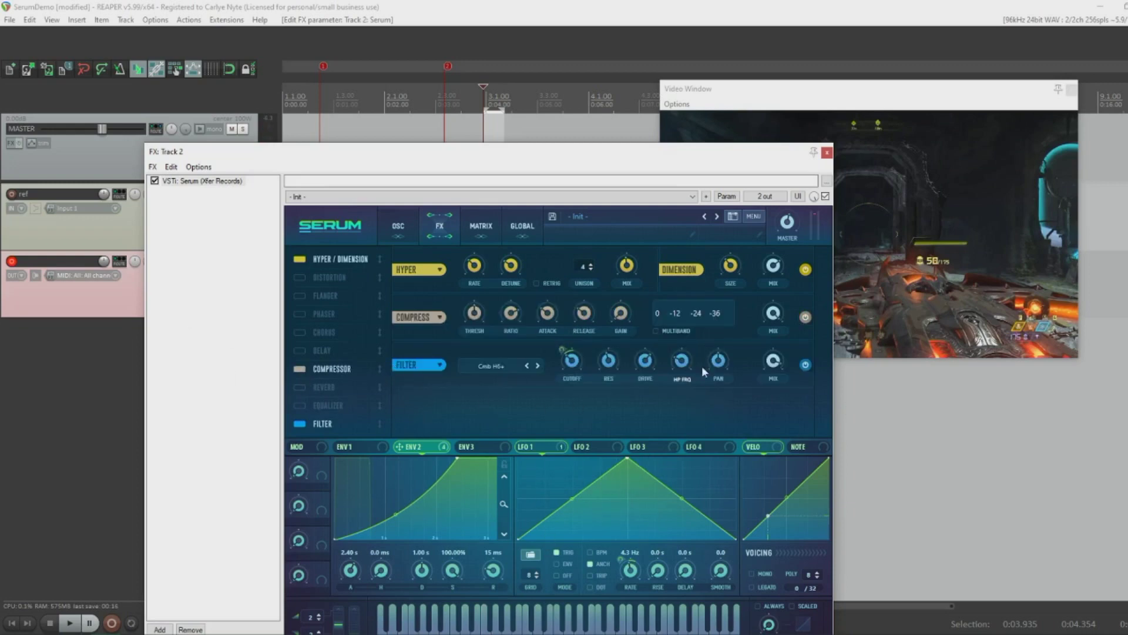
{"action": "left_click", "coordinate": [671, 326]}
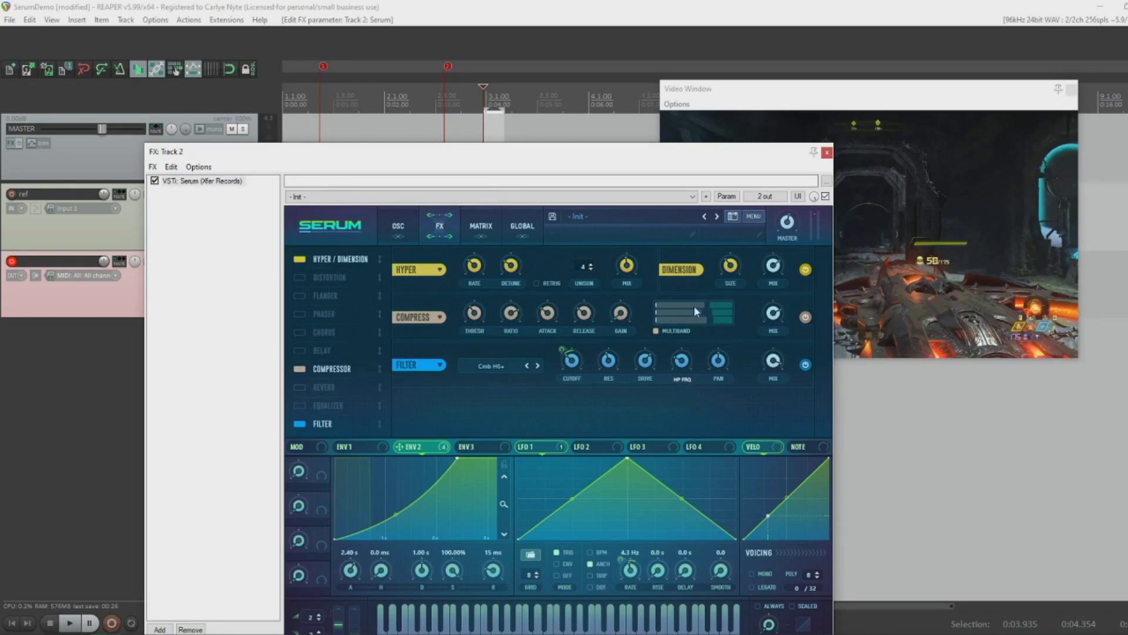
{"action": "left_click", "coordinate": [386, 236]}
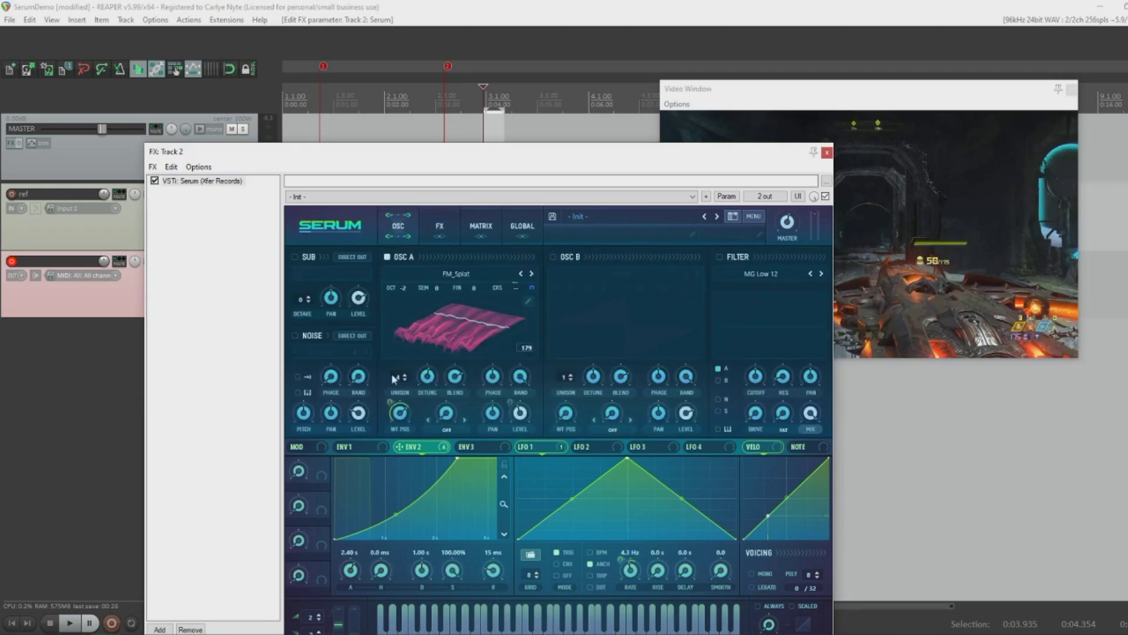
{"action": "left_click", "coordinate": [428, 231]}
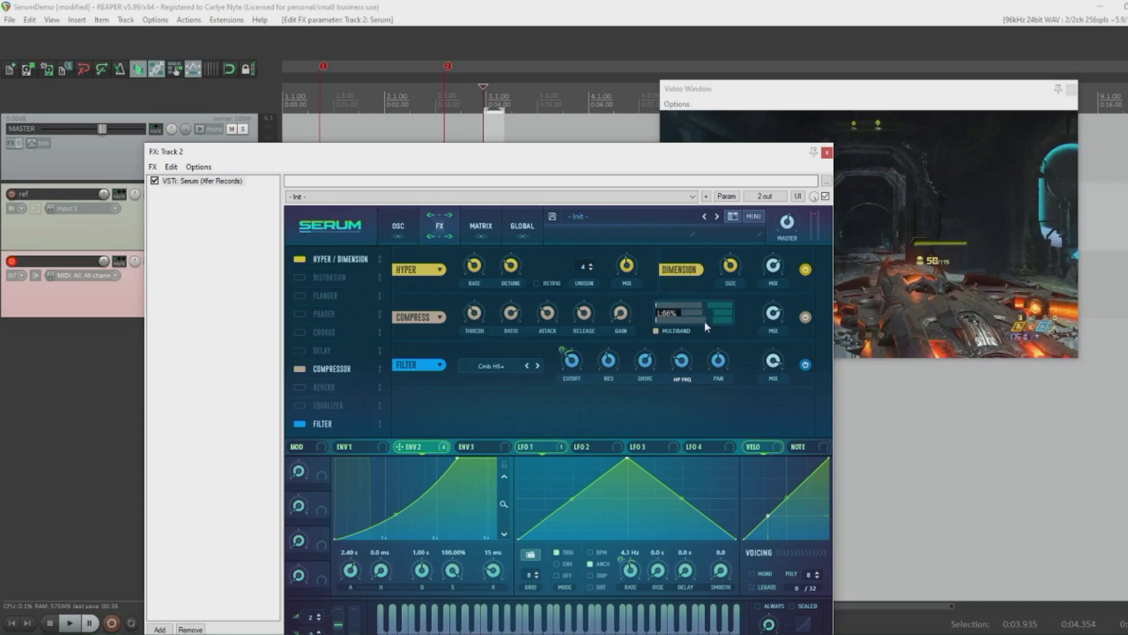
{"action": "mouse_move", "coordinate": [509, 323]}
Enable oscillator B with the Digital wavetable Sludgecrank, wavetable position at frame 88 and 4 unison voices
{"action": "left_click", "coordinate": [401, 229]}
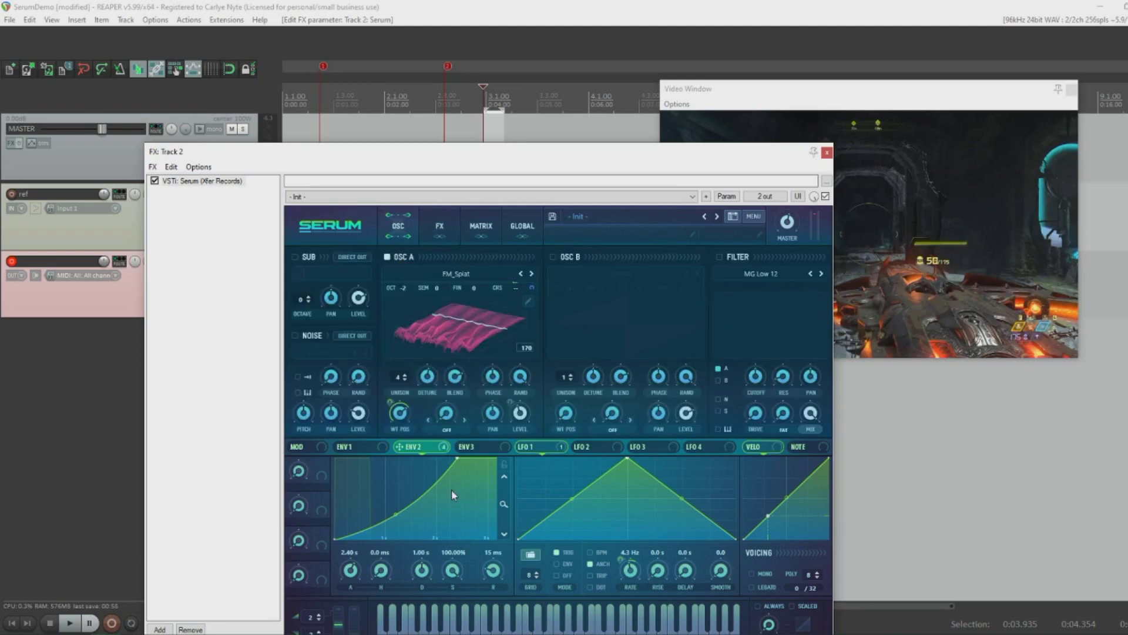
{"action": "left_click", "coordinate": [553, 257]}
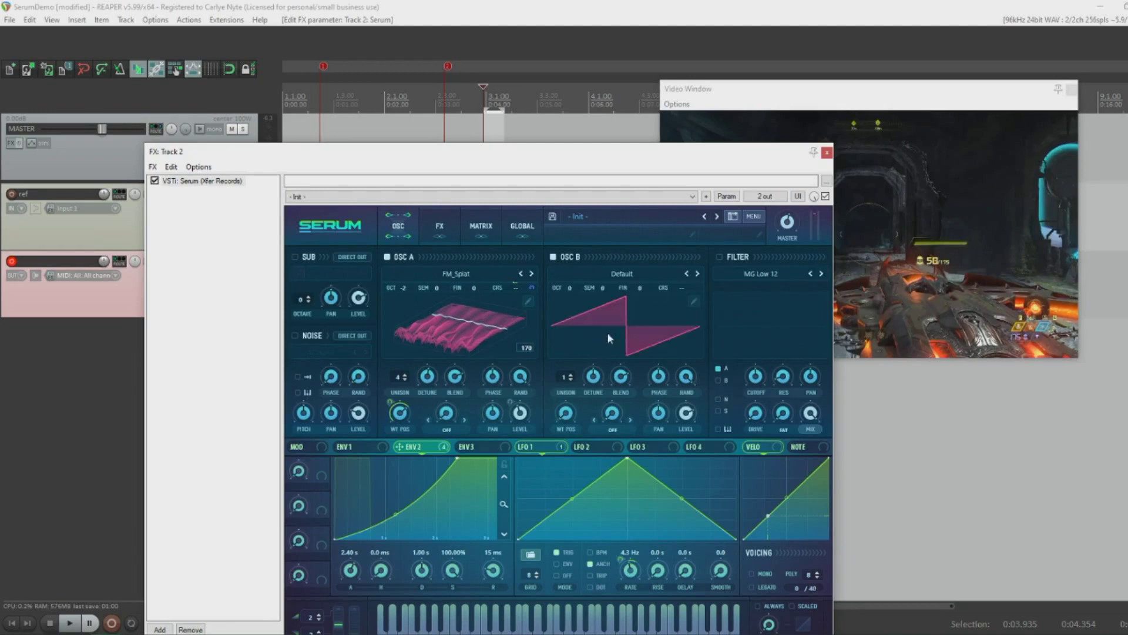
{"action": "left_click", "coordinate": [642, 326]}
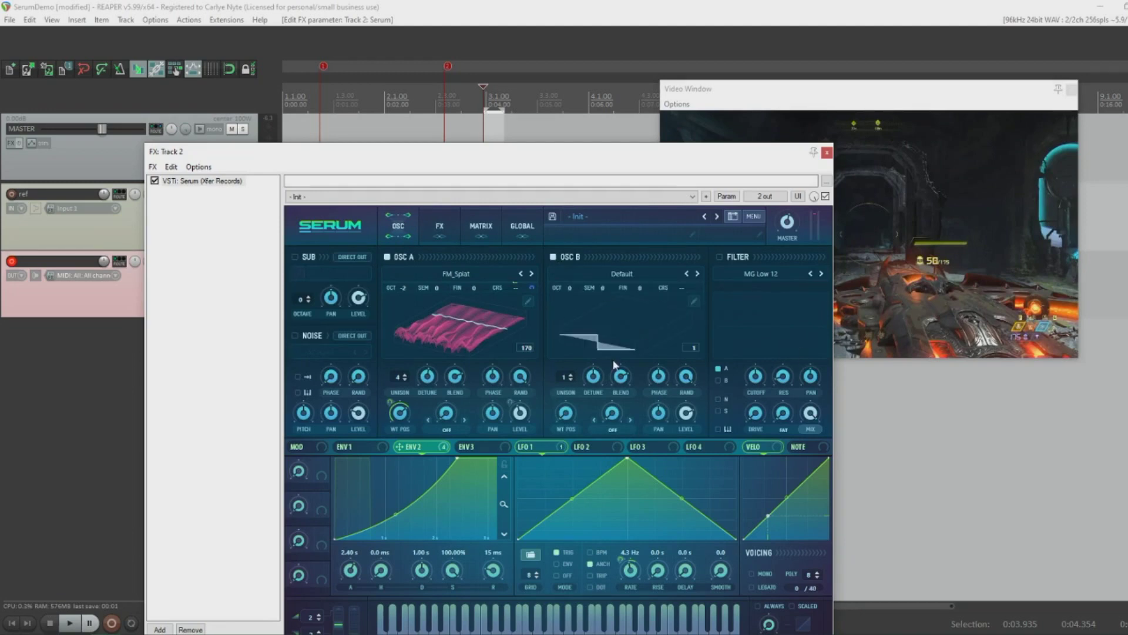
{"action": "left_click", "coordinate": [604, 274]}
{"action": "mouse_move", "coordinate": [616, 319]}
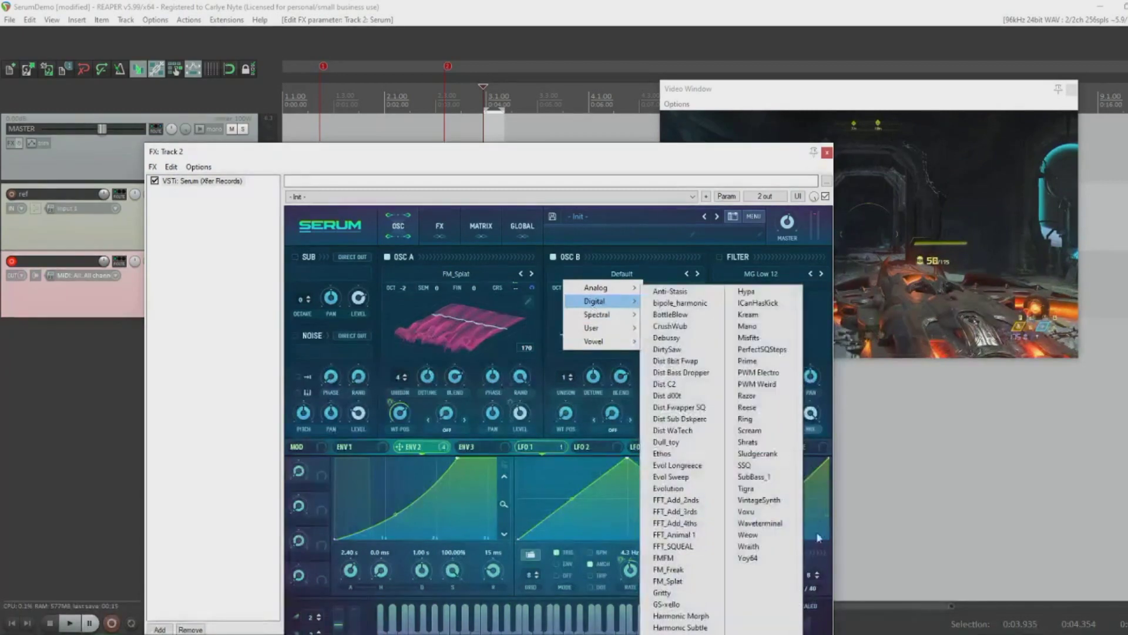
{"action": "left_click", "coordinate": [770, 454]}
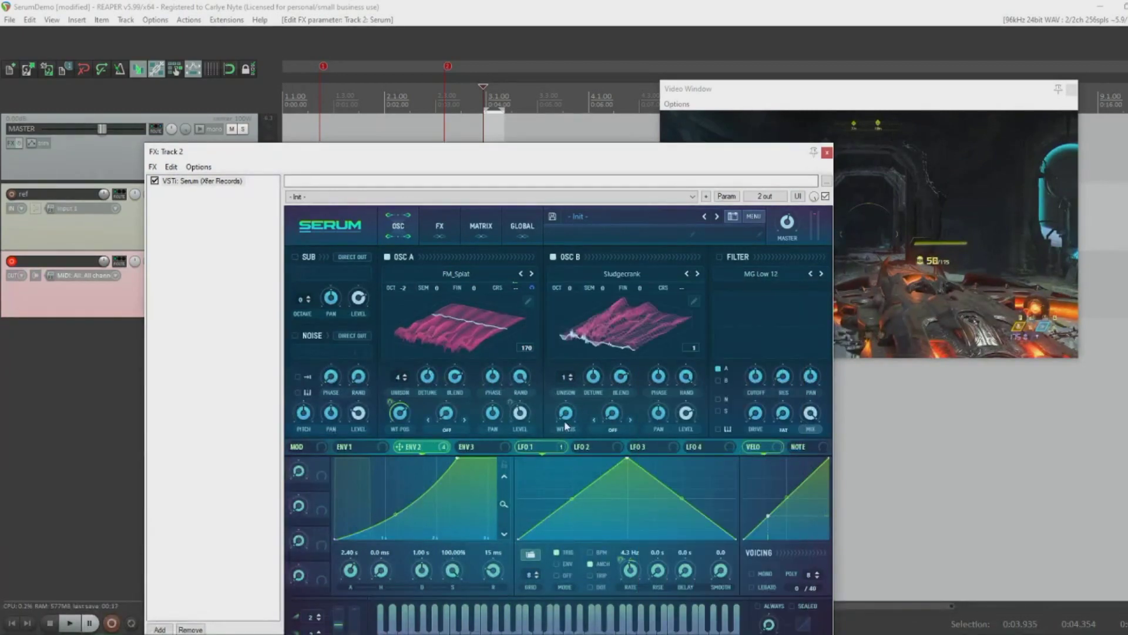
{"action": "left_click_drag", "start_coordinate": [565, 423], "coordinate": [589, 394]}
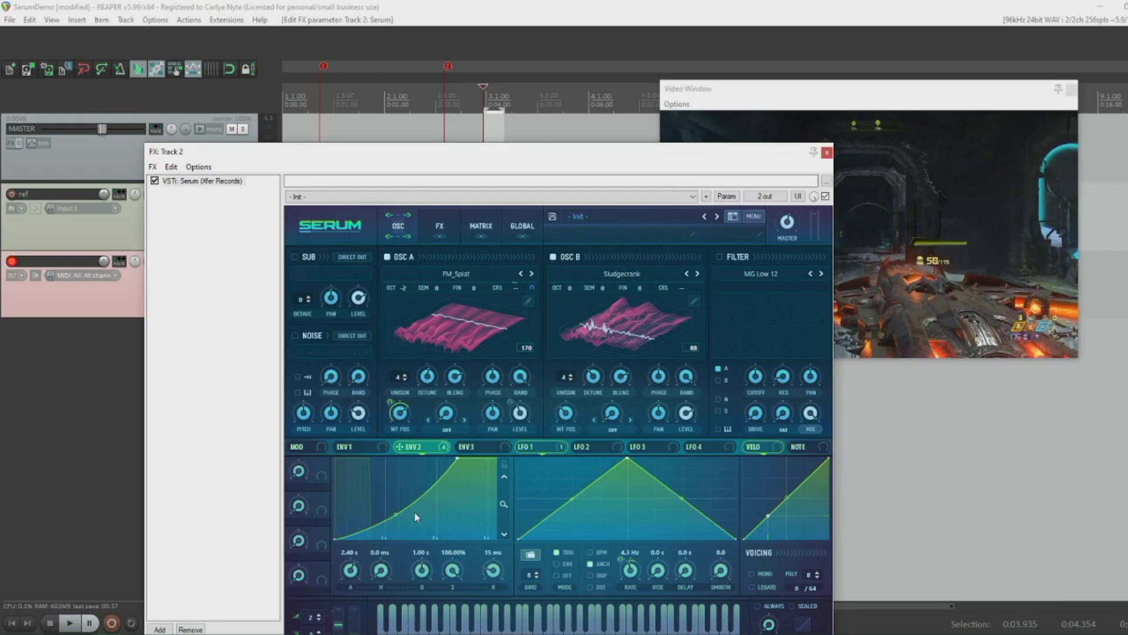
Map Envelope 2 to oscillator B's coarse pitch and set a small negative modulation amount in the matrix
{"action": "left_click_drag", "start_coordinate": [429, 448], "coordinate": [680, 288]}
{"action": "left_click", "coordinate": [480, 226]}
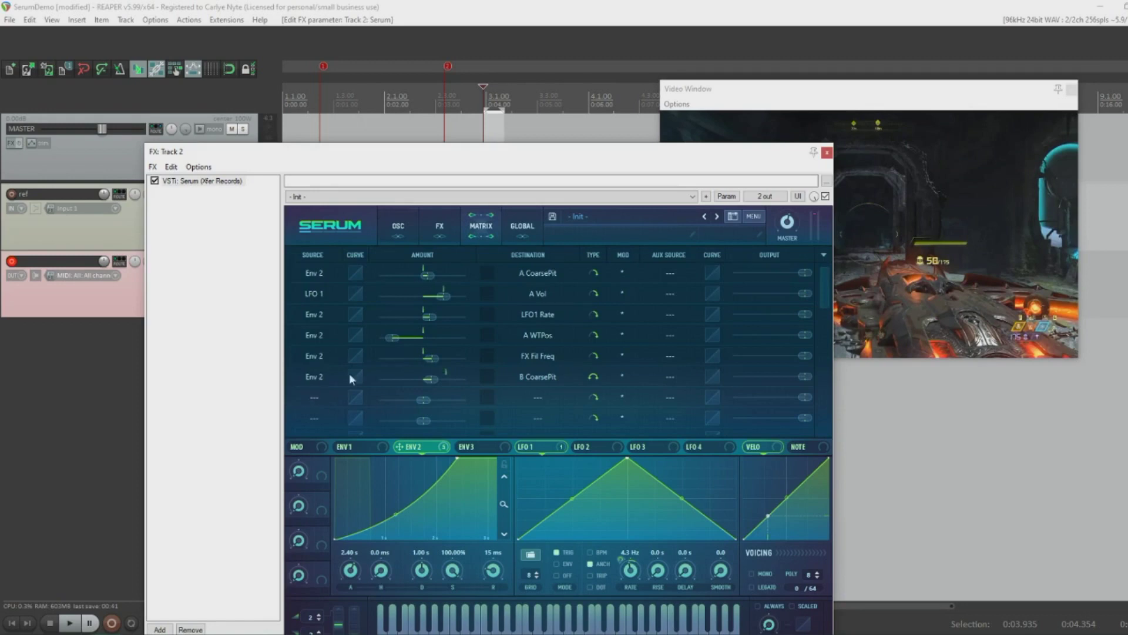
{"action": "left_click_drag", "start_coordinate": [424, 381], "coordinate": [409, 383]}
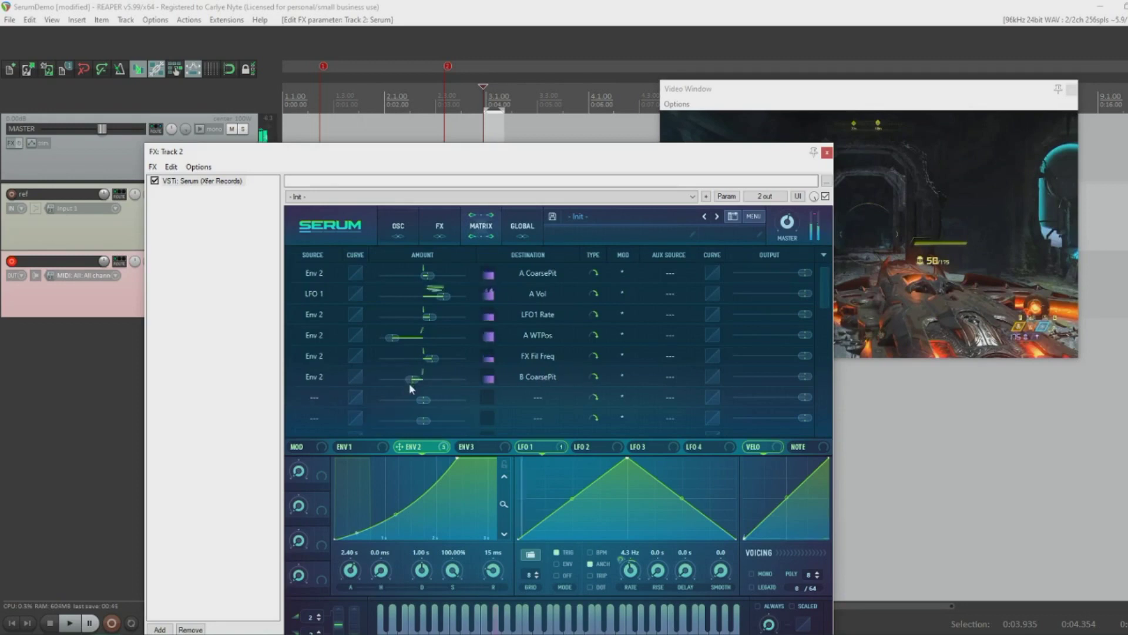
Set oscillator B's octave to -2 and review the effects chain and modulation matrix
{"action": "left_click", "coordinate": [398, 226]}
{"action": "left_click_drag", "start_coordinate": [573, 288], "coordinate": [568, 323]}
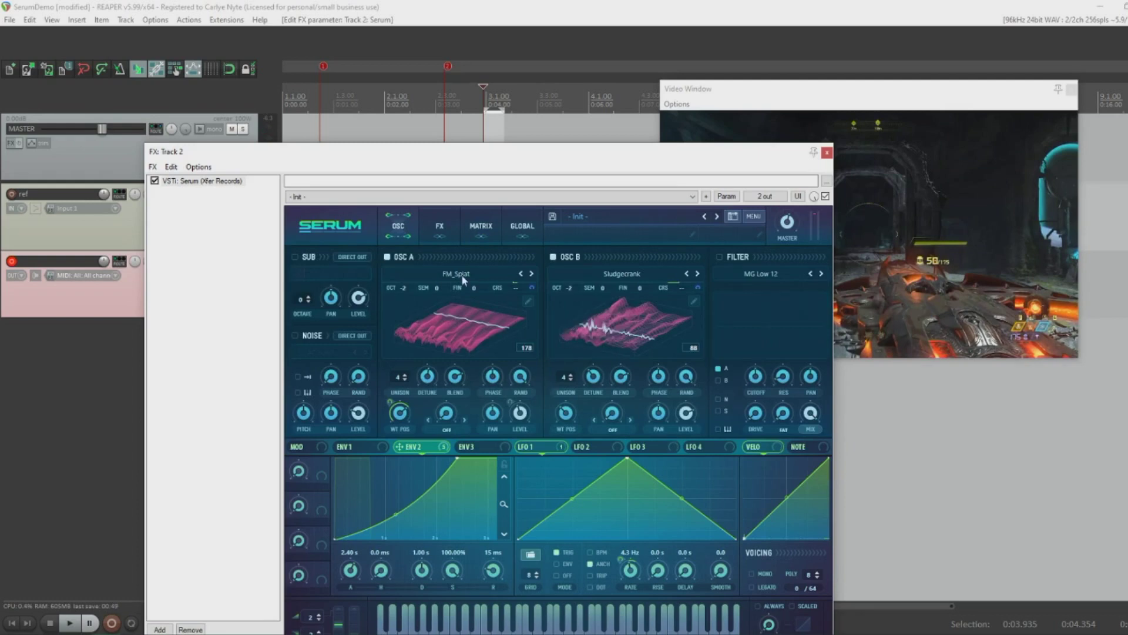
{"action": "left_click", "coordinate": [438, 229]}
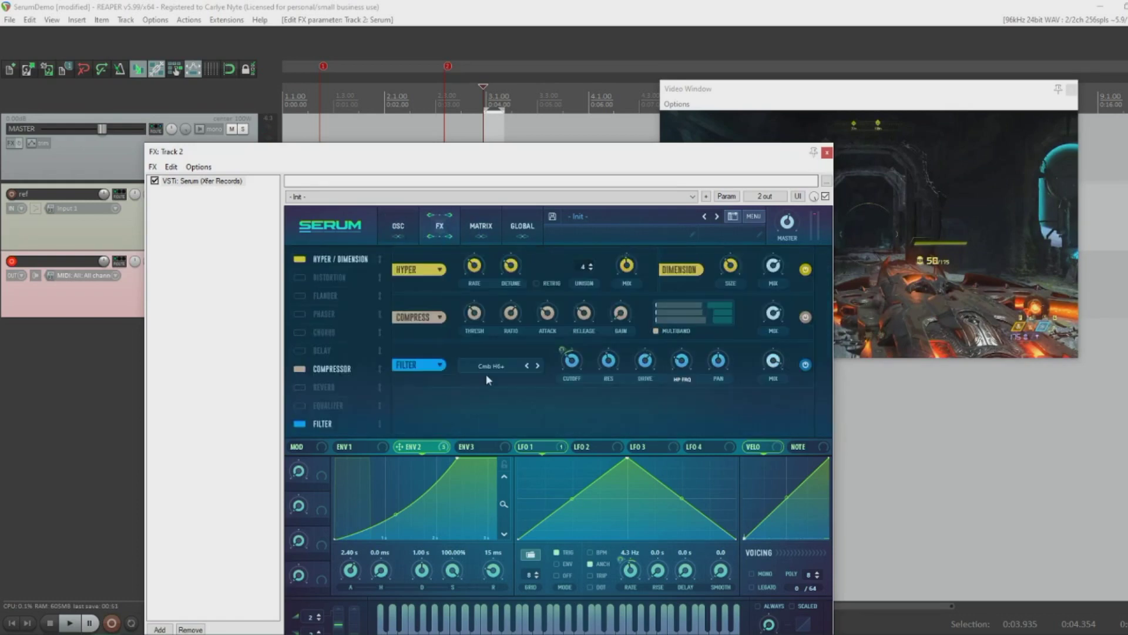
{"action": "left_click", "coordinate": [479, 230]}
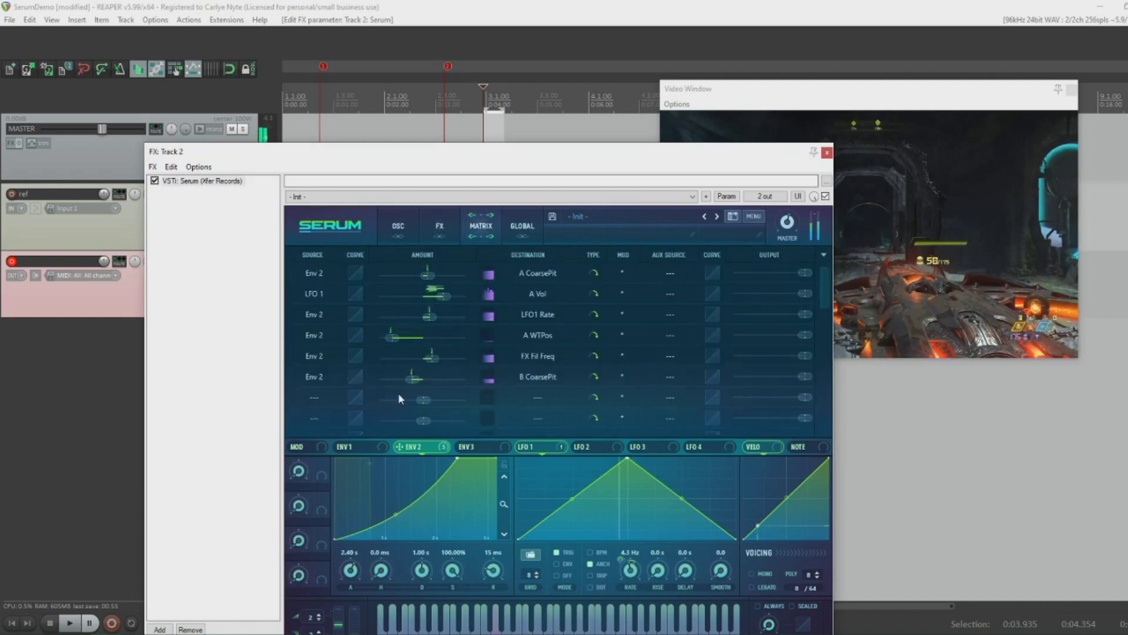
Assign LFO 1 to oscillator B's level, alongside its existing volume modulation on oscillator A
{"action": "left_click", "coordinate": [399, 233]}
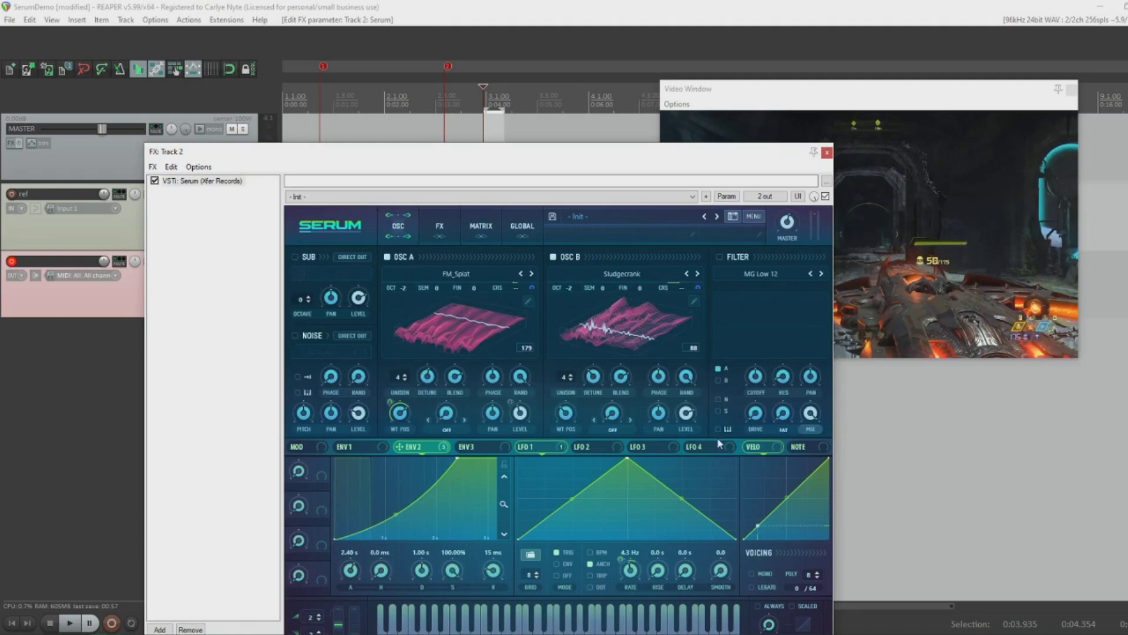
{"action": "left_click_drag", "start_coordinate": [686, 413], "coordinate": [686, 454]}
{"action": "left_click_drag", "start_coordinate": [520, 446], "coordinate": [520, 413]}
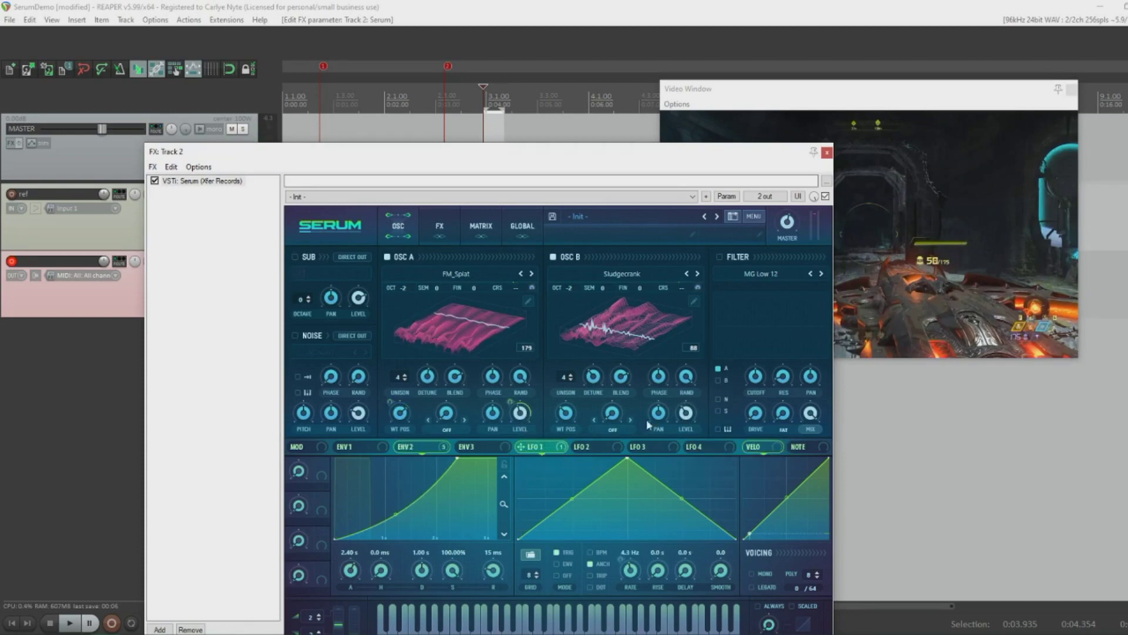
{"action": "left_click_drag", "start_coordinate": [535, 449], "coordinate": [637, 438]}
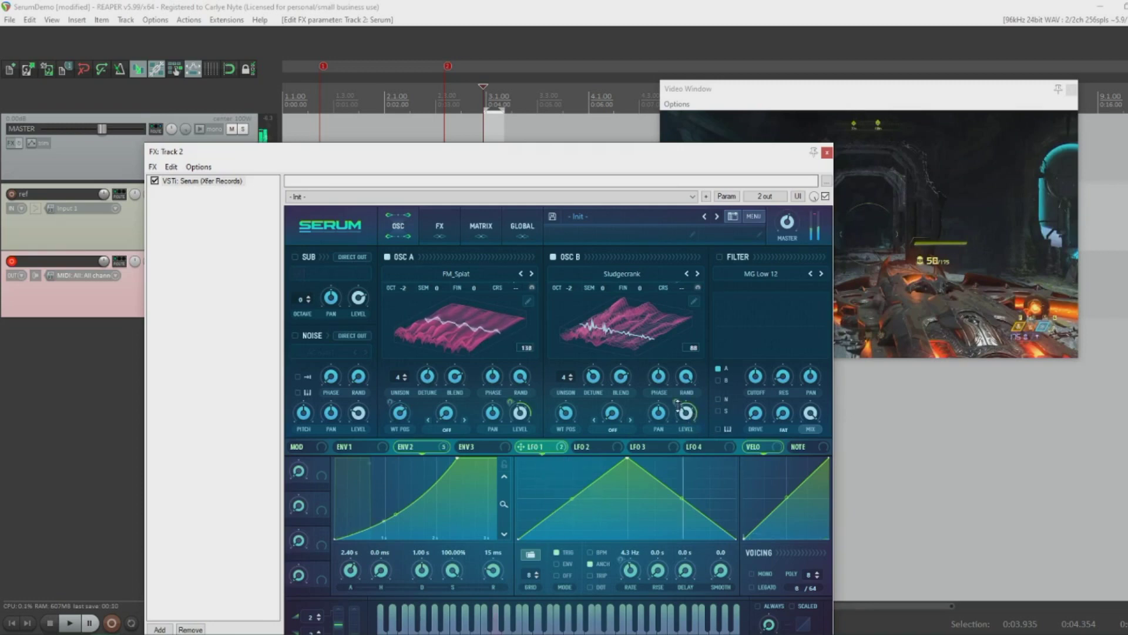
{"action": "mouse_move", "coordinate": [677, 404]}
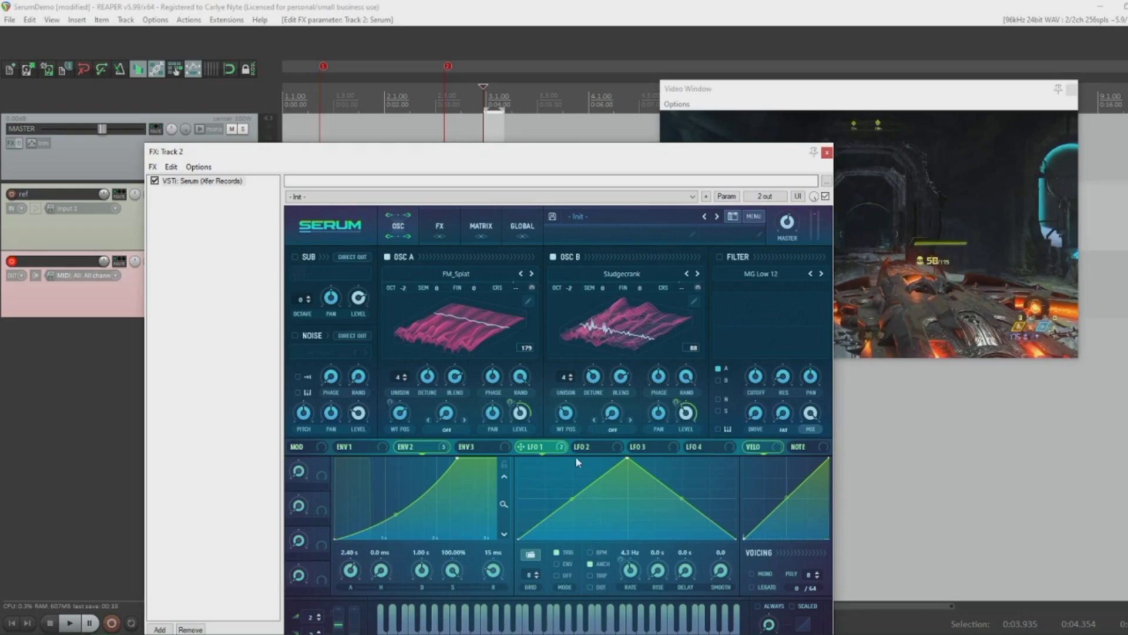
Choose Envelope 3 and mark the weapon's initial charge phase in the timeline with a time selection from 0:00.729 to 0:01.447
{"action": "left_click", "coordinate": [470, 448]}
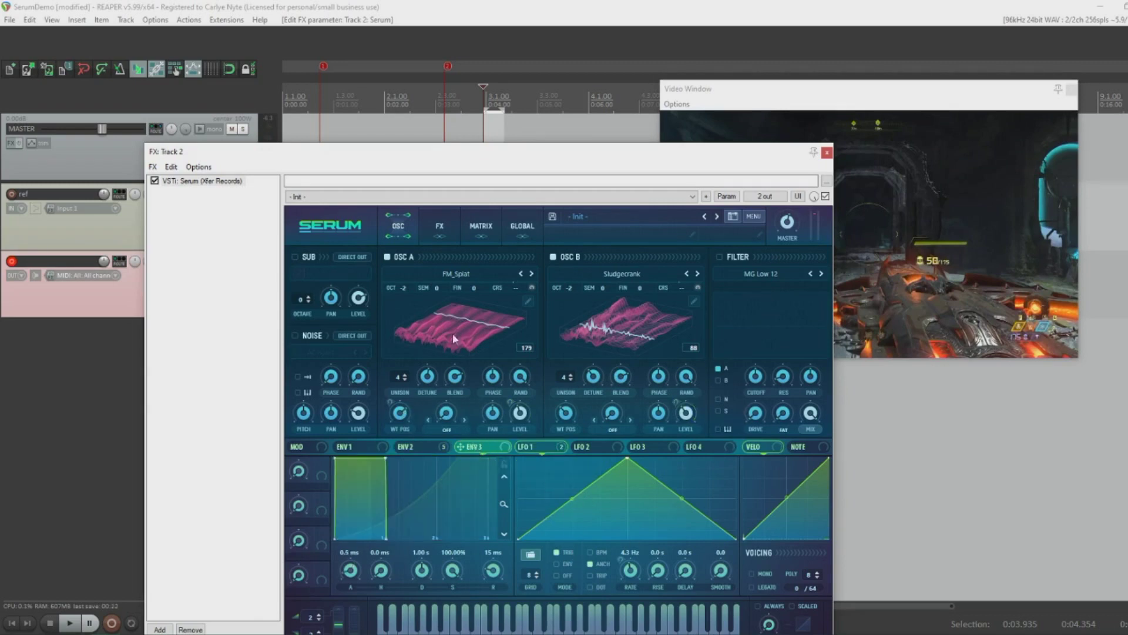
{"action": "left_click", "coordinate": [415, 444]}
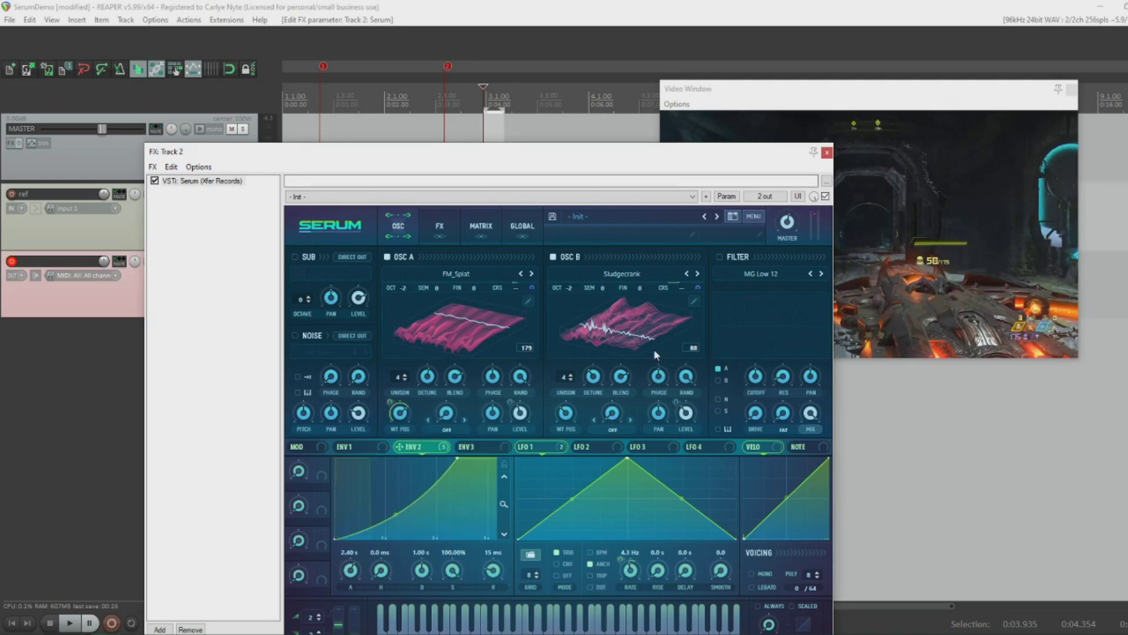
{"action": "left_click", "coordinate": [468, 446]}
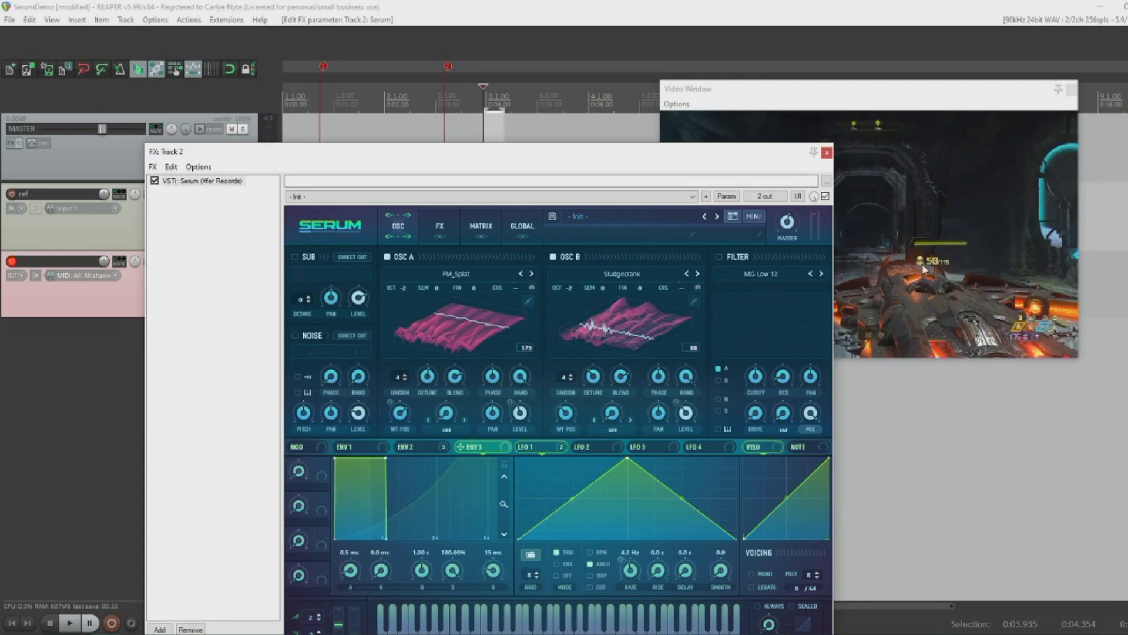
{"action": "left_click_drag", "start_coordinate": [650, 158], "coordinate": [621, 433]}
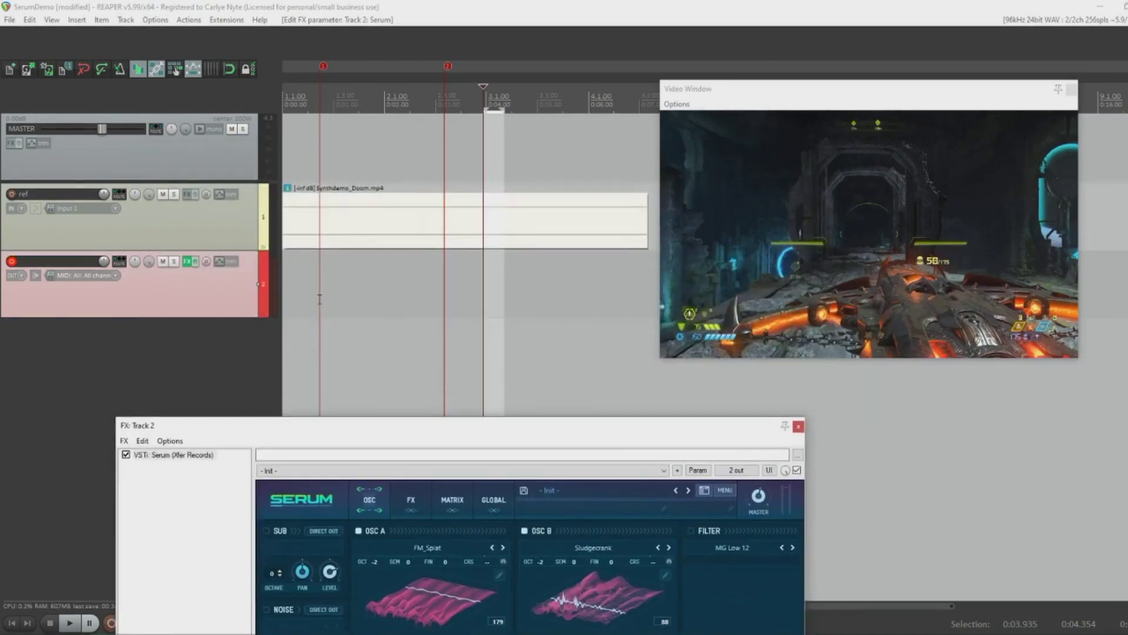
{"action": "left_click_drag", "start_coordinate": [319, 299], "coordinate": [356, 295]}
{"action": "left_click_drag", "start_coordinate": [523, 425], "coordinate": [558, 90]}
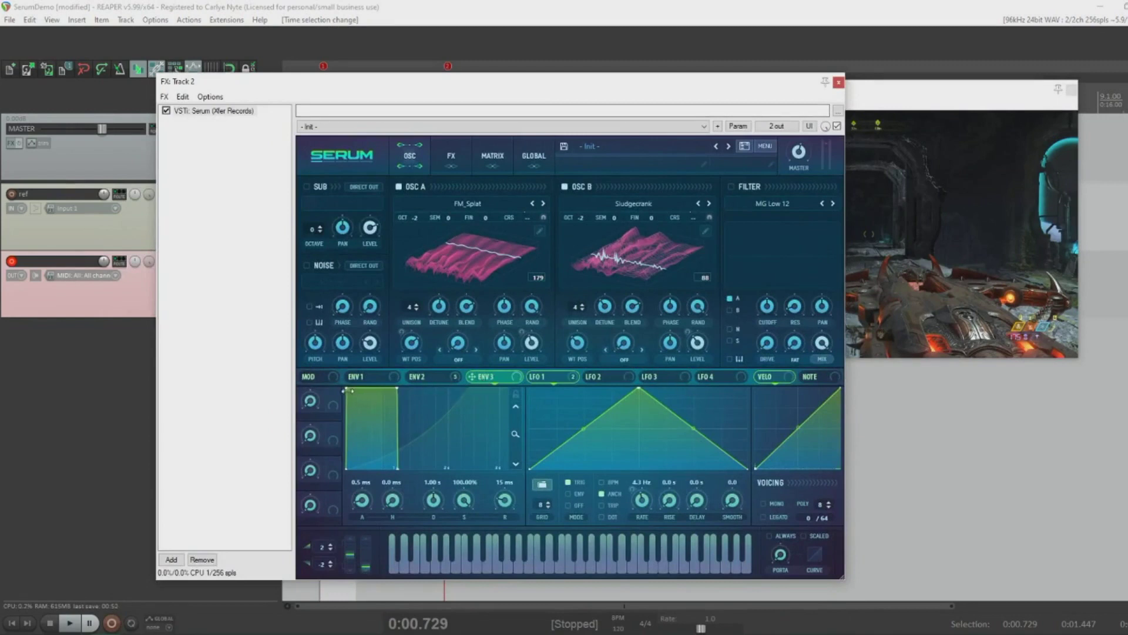
Set Envelope 3's attack to 700 ms and bend its attack curve so it starts slowly and rises steeply
{"action": "left_click_drag", "start_coordinate": [347, 390], "coordinate": [457, 390]}
{"action": "double_click", "coordinate": [363, 484]}
{"action": "left_click_drag", "start_coordinate": [372, 474], "coordinate": [305, 469]}
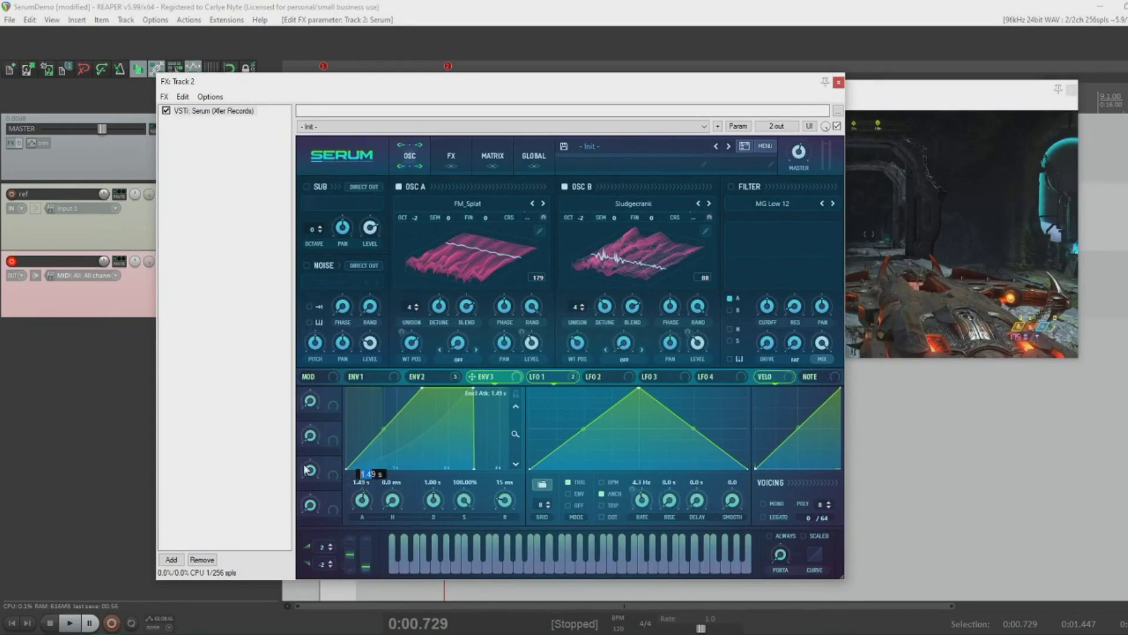
{"action": "key", "text": "BackSpace"}
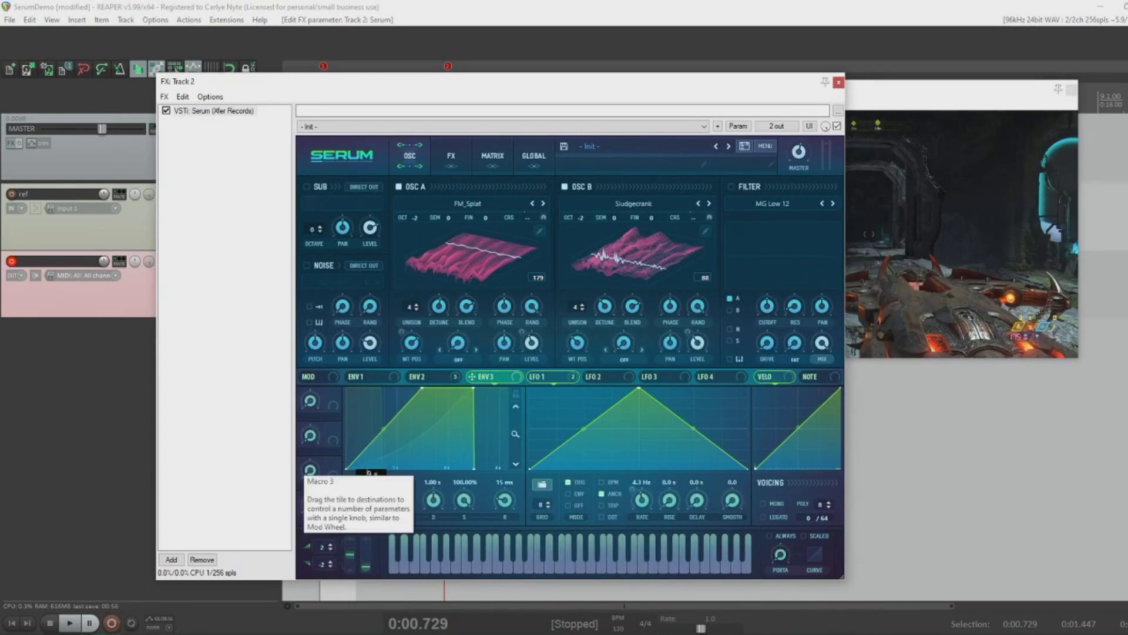
{"action": "type", "text": ".7"}
{"action": "key", "text": "Return"}
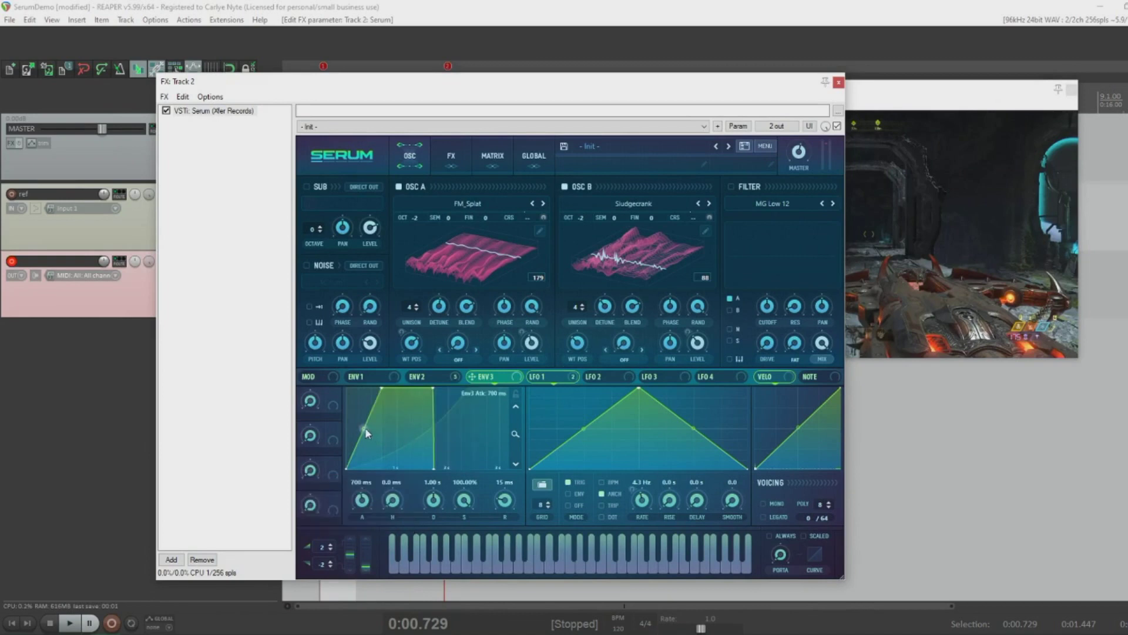
{"action": "left_click_drag", "start_coordinate": [365, 427], "coordinate": [368, 455]}
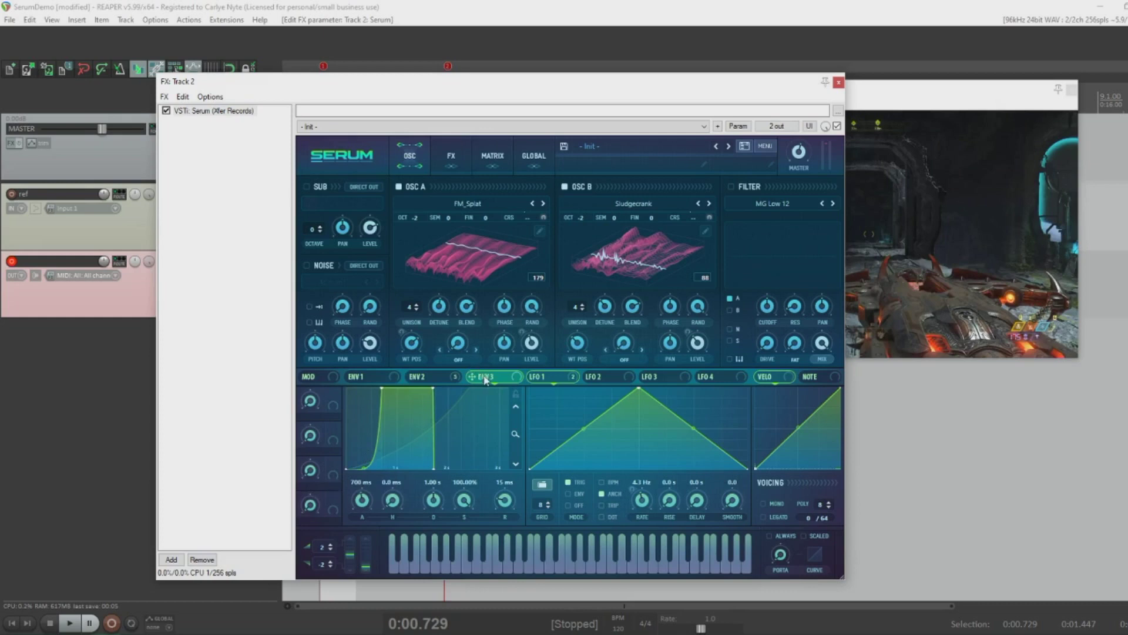
Assign Envelope 3 to oscillator B's wavetable position and check its timing against the initial charge phase in the video
{"action": "left_click_drag", "start_coordinate": [486, 379], "coordinate": [578, 343]}
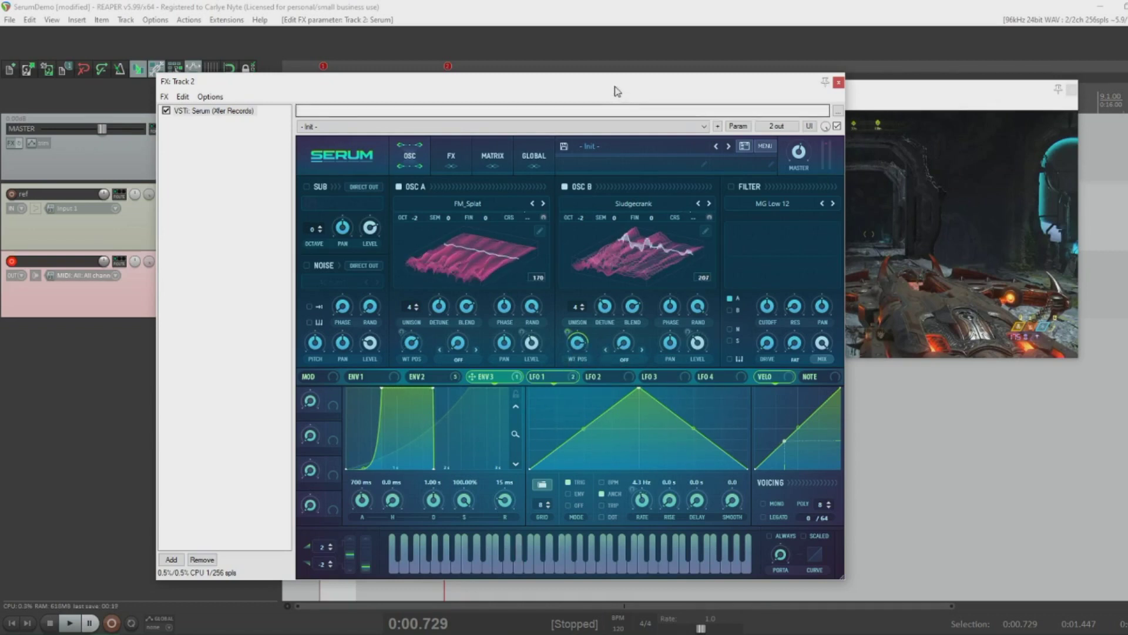
{"action": "left_click_drag", "start_coordinate": [649, 84], "coordinate": [642, 414]}
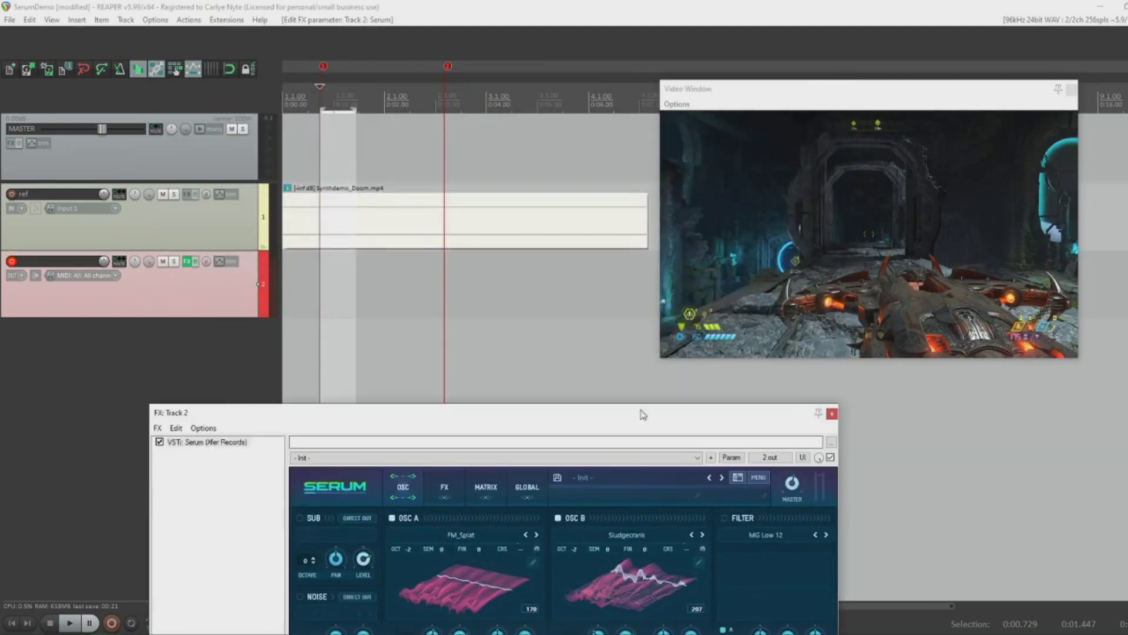
{"action": "left_click_drag", "start_coordinate": [320, 312], "coordinate": [357, 323]}
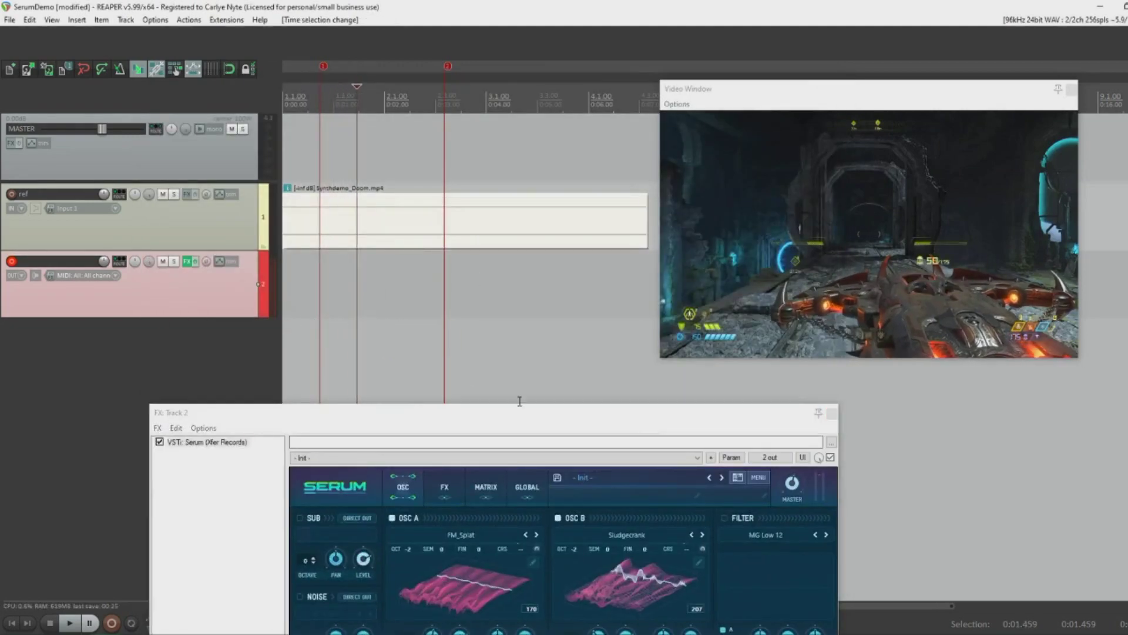
{"action": "left_click", "coordinate": [523, 413]}
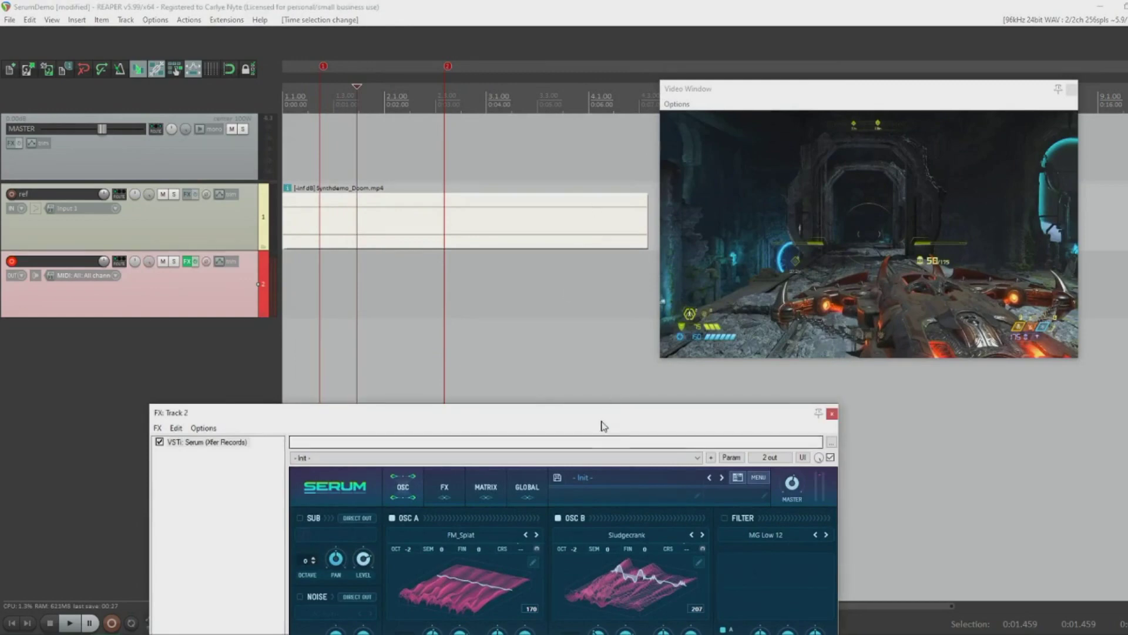
{"action": "left_click_drag", "start_coordinate": [604, 426], "coordinate": [581, 194]}
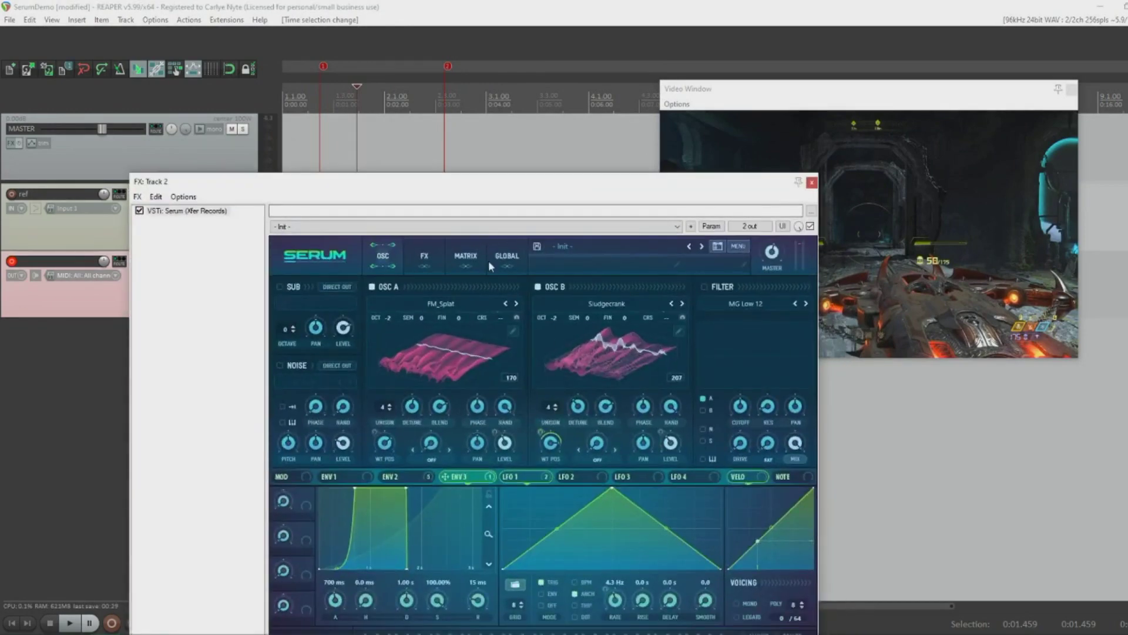
Review the effects chain and save the patch as a user preset named Chargeup_Low_04
{"action": "left_click", "coordinate": [423, 259]}
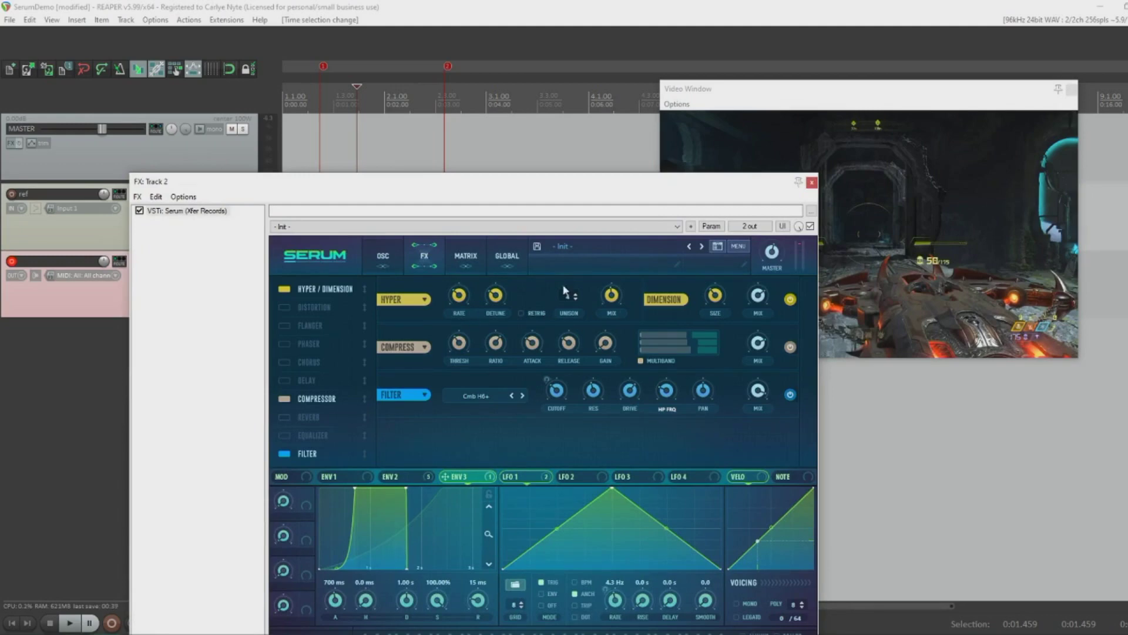
{"action": "left_click_drag", "start_coordinate": [586, 191], "coordinate": [659, 273]}
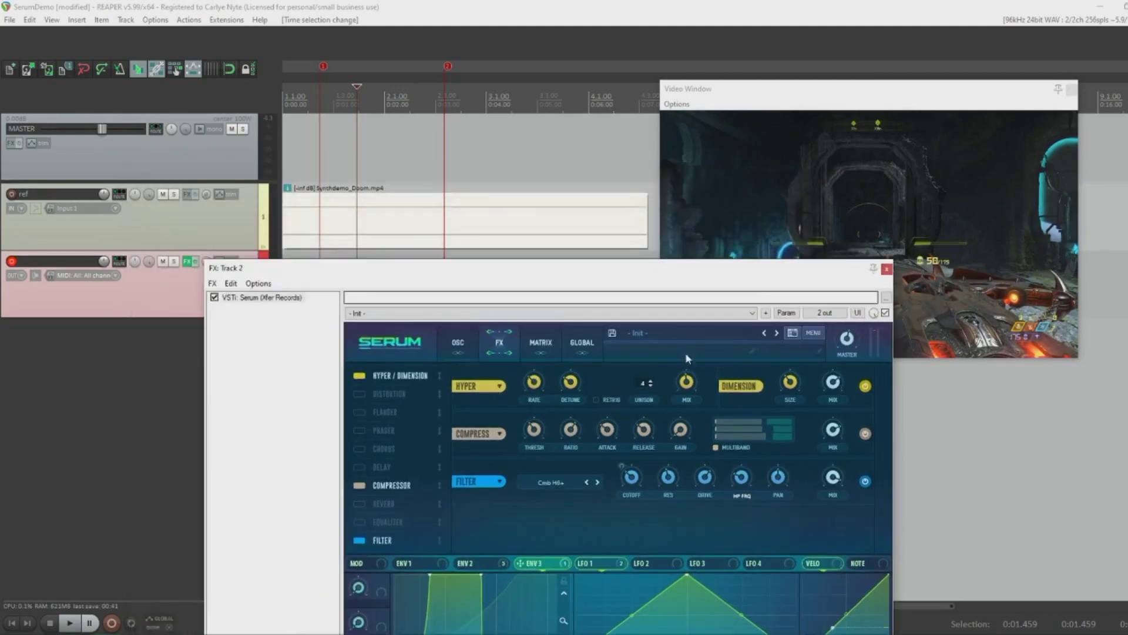
{"action": "left_click", "coordinate": [612, 333]}
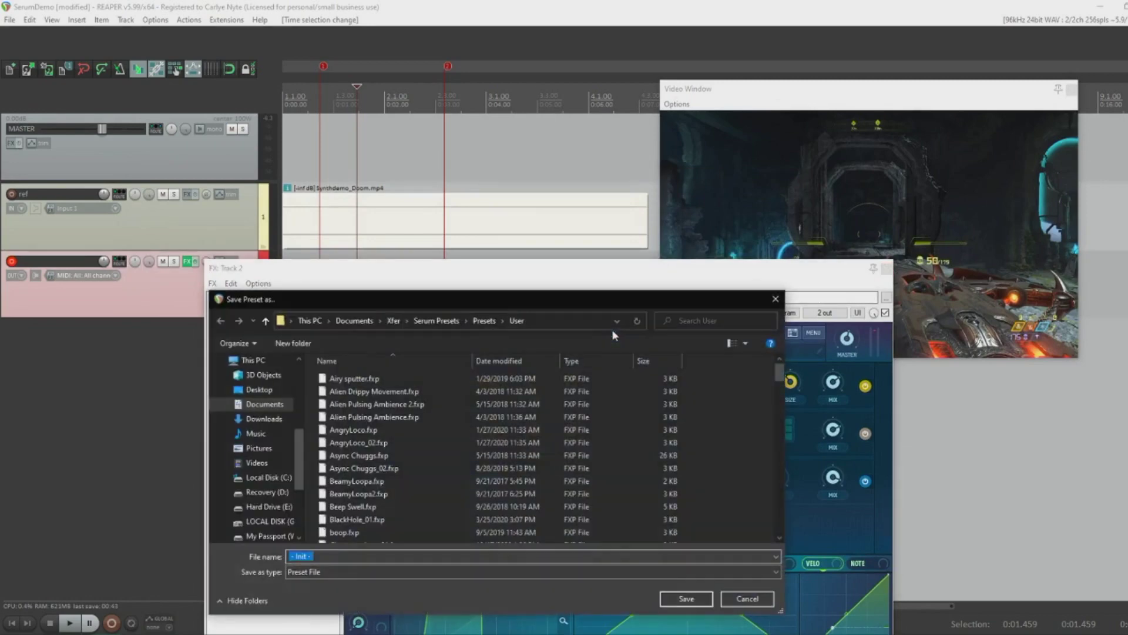
{"action": "type", "text": "Charge"}
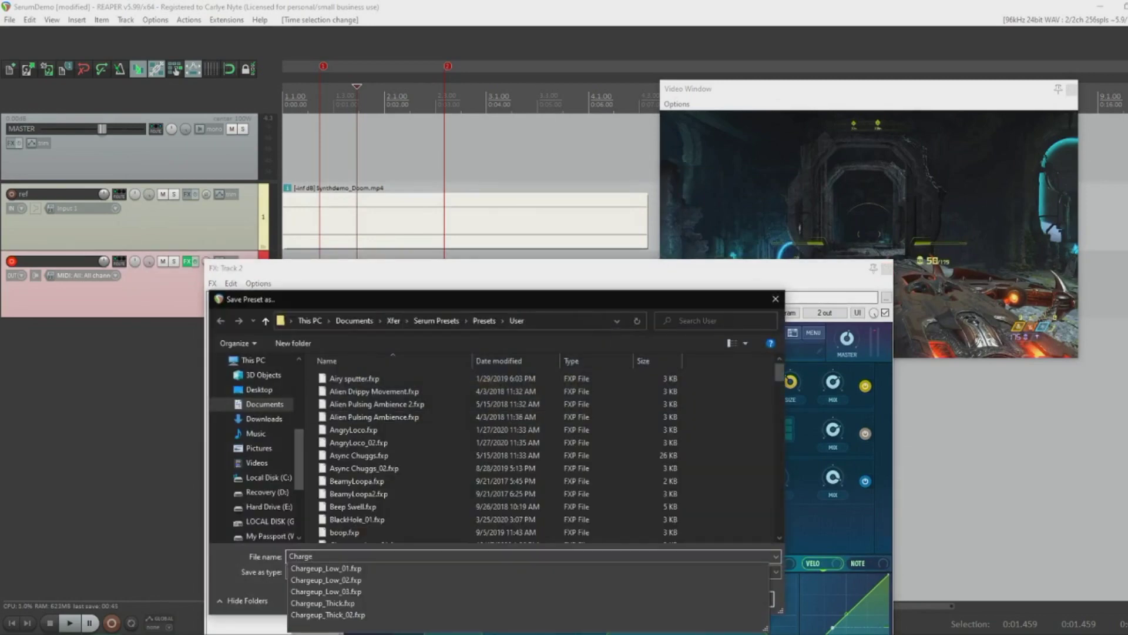
{"action": "type", "text": "up_Low_"}
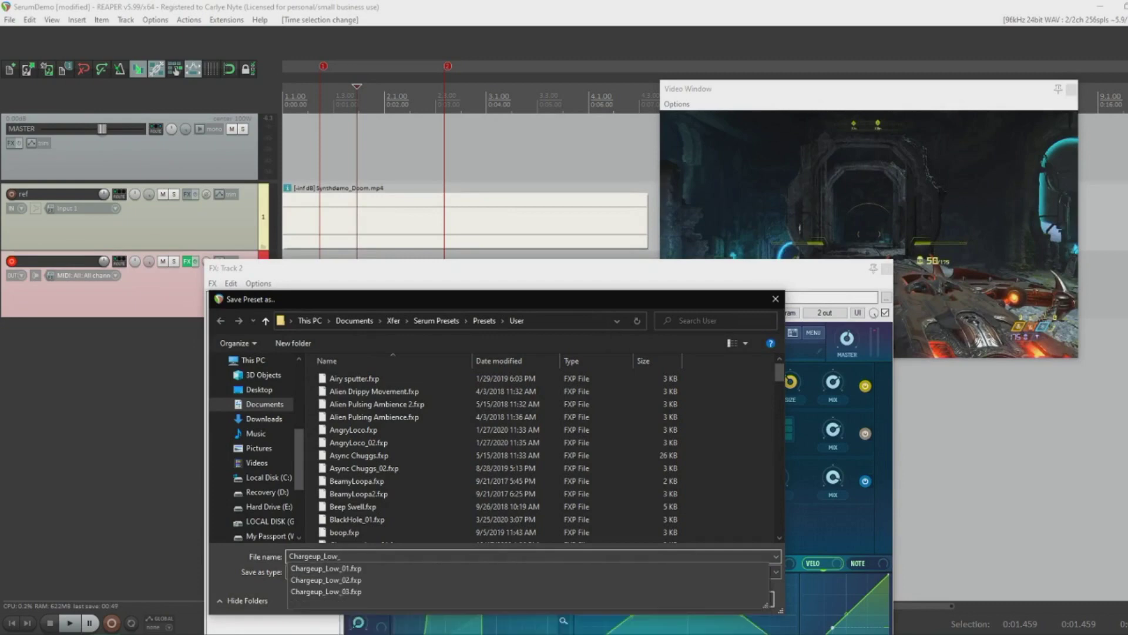
{"action": "type", "text": "04"}
{"action": "key", "text": "Return"}
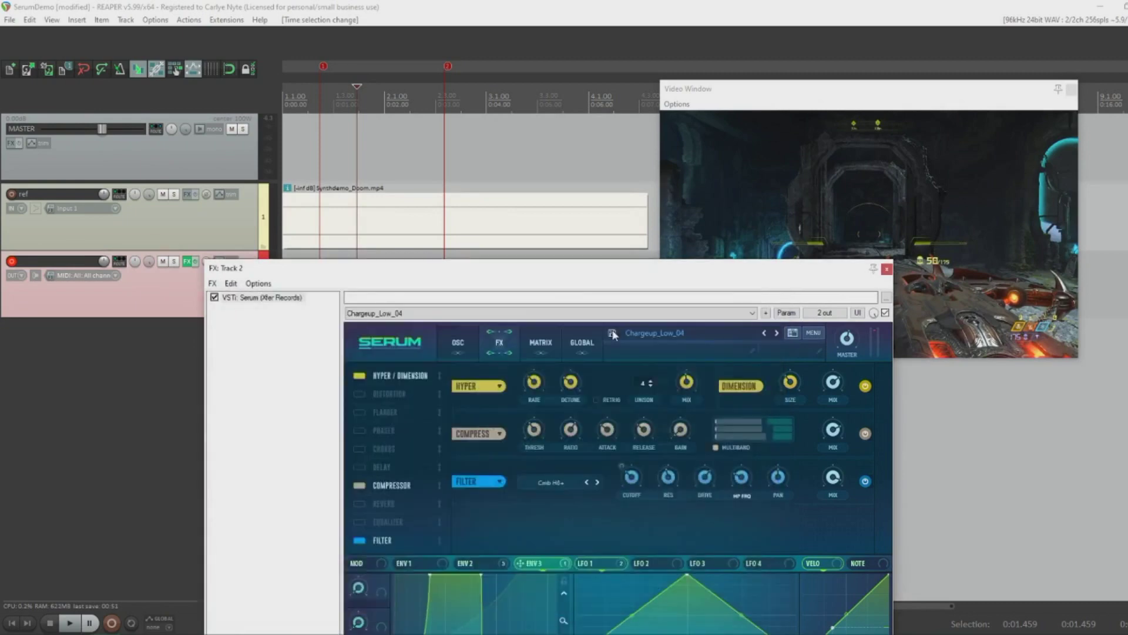
Uncover the timeline and record a synth take on track 2, starting shortly before the first marker
{"action": "left_click_drag", "start_coordinate": [624, 268], "coordinate": [670, 222]}
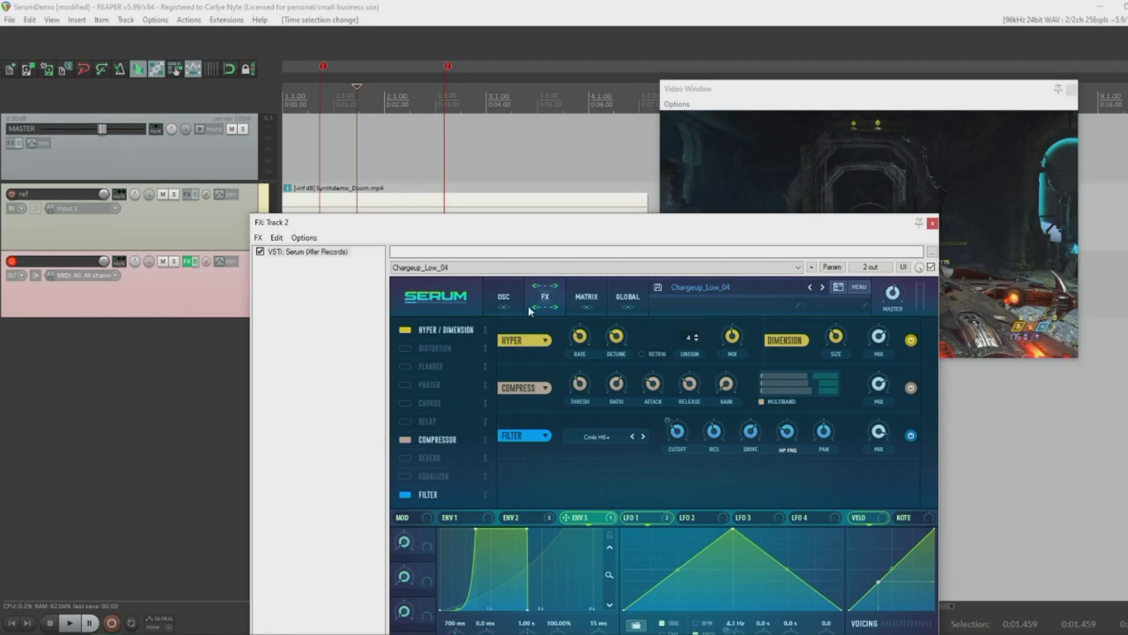
{"action": "left_click", "coordinate": [510, 308]}
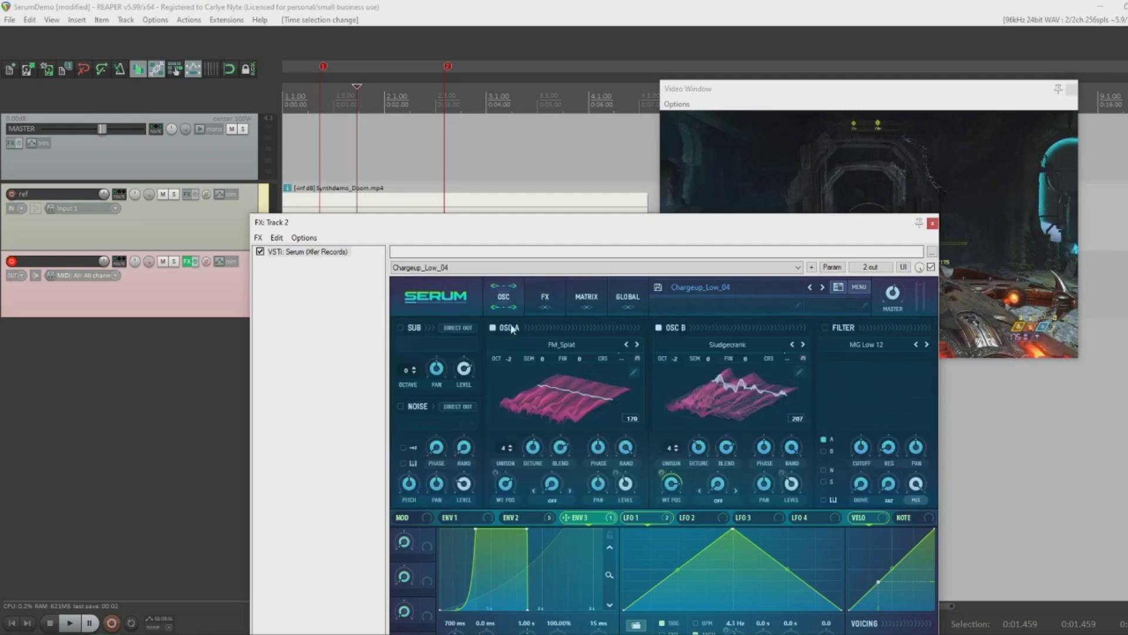
{"action": "left_click_drag", "start_coordinate": [665, 229], "coordinate": [697, 291]}
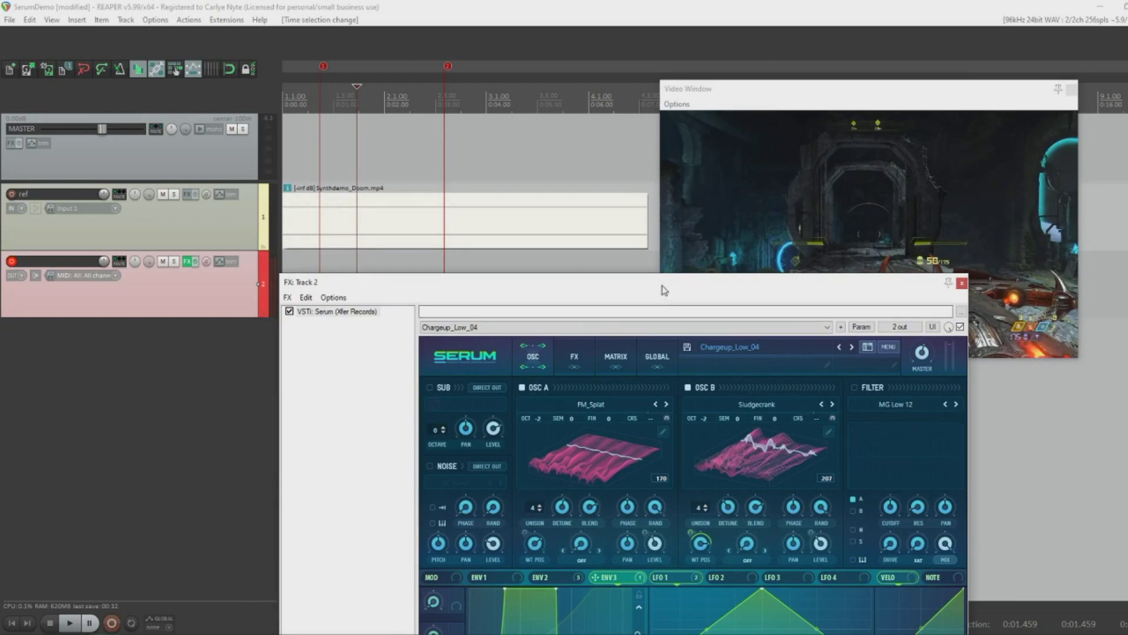
{"action": "left_click_drag", "start_coordinate": [664, 290], "coordinate": [657, 299]}
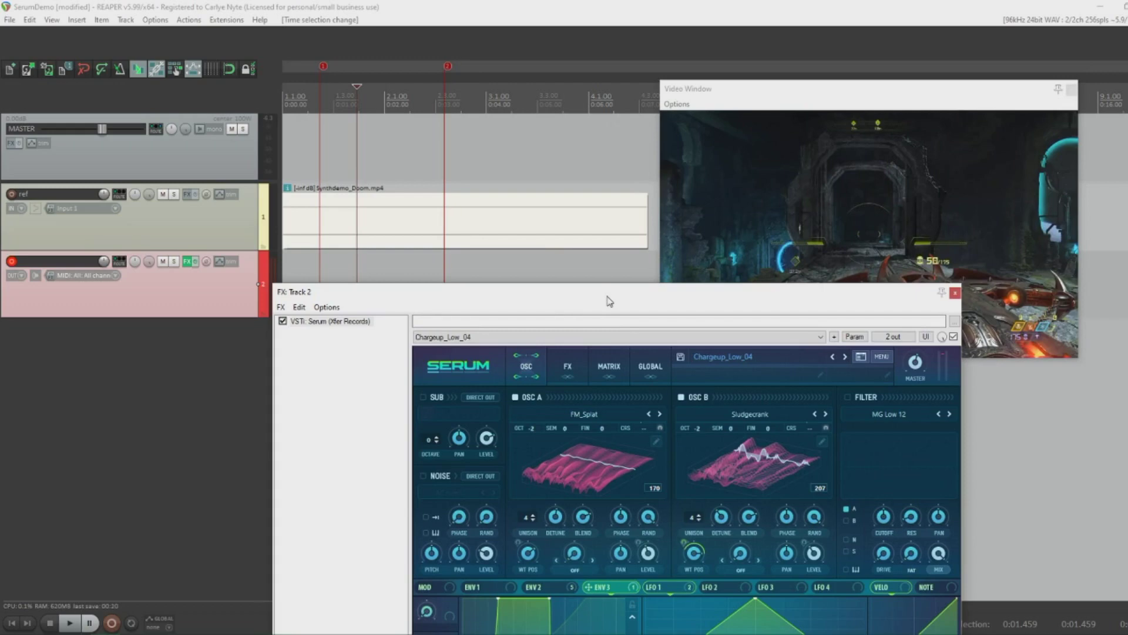
{"action": "left_click_drag", "start_coordinate": [609, 301], "coordinate": [617, 403]}
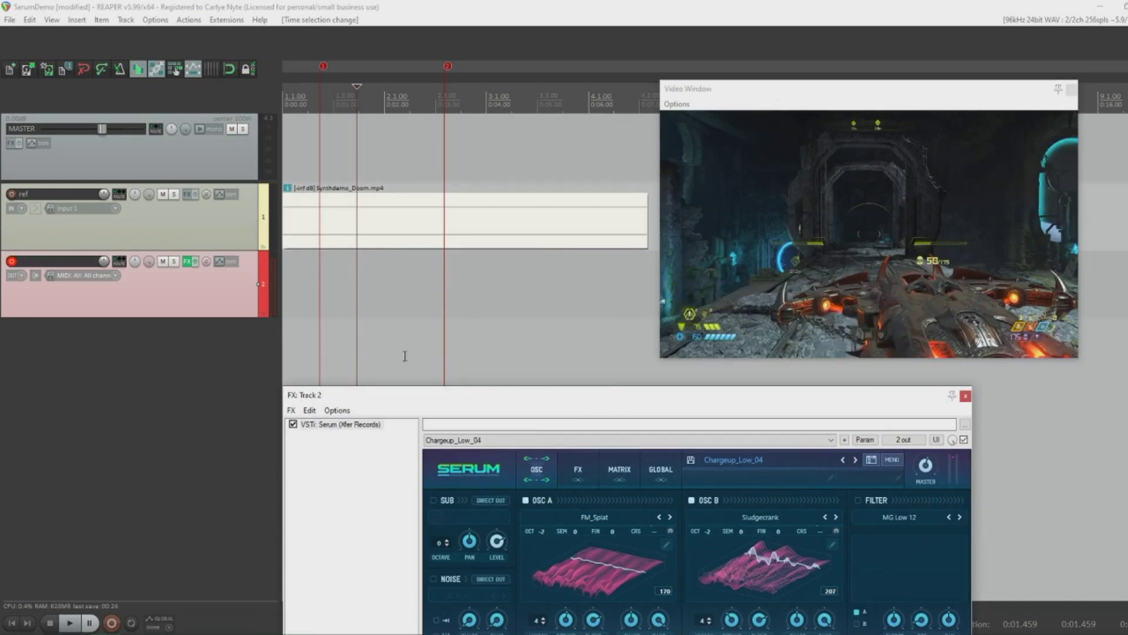
{"action": "left_click", "coordinate": [297, 301]}
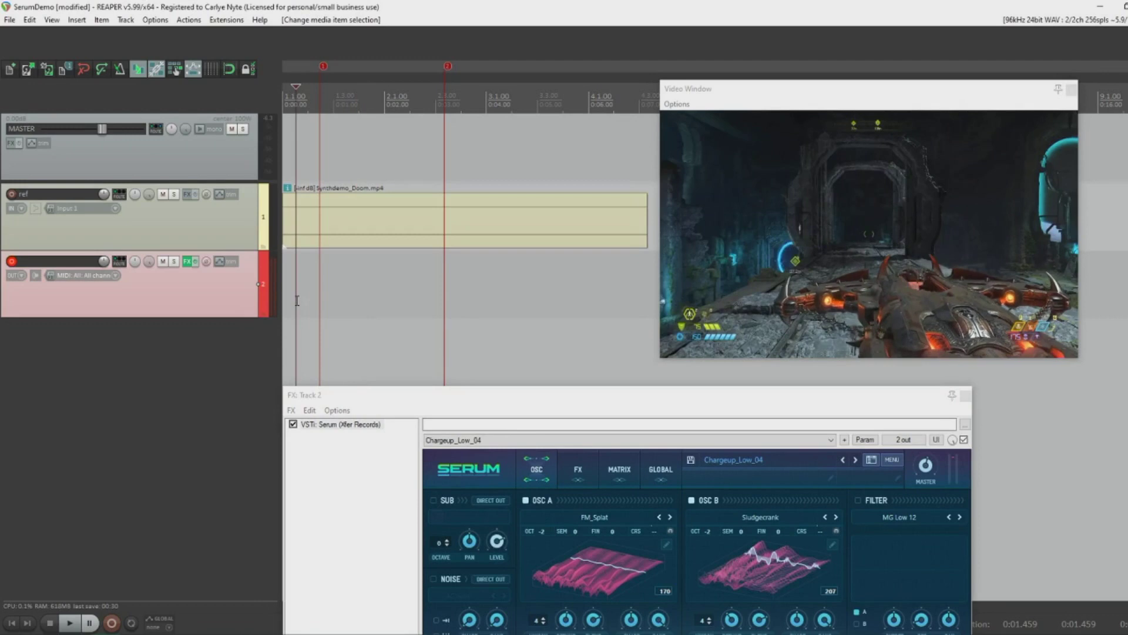
{"action": "key", "text": "ctrl+r"}
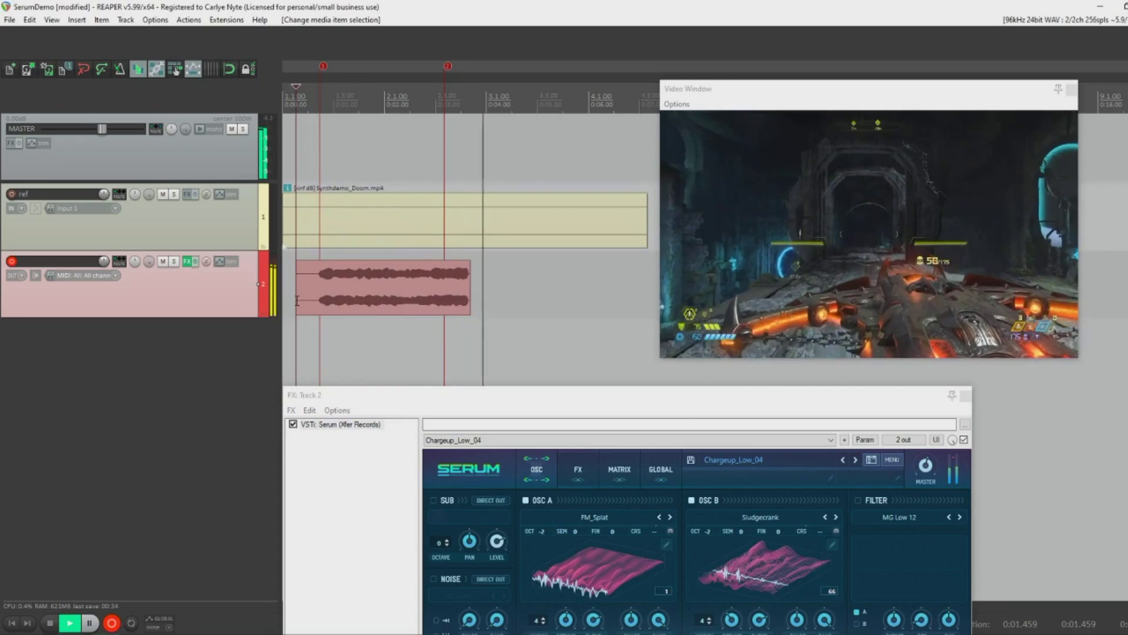
{"action": "key", "text": "space"}
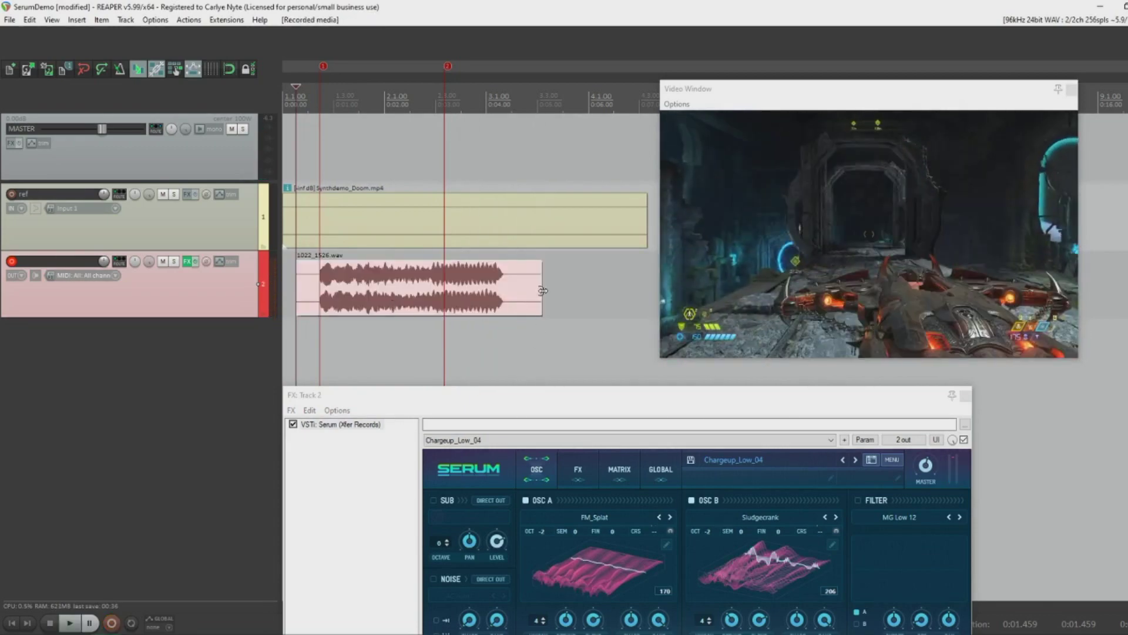
Trim the end of the recorded take to just past the second marker and give it a short fade-out
{"action": "left_click_drag", "start_coordinate": [543, 290], "coordinate": [433, 296]}
{"action": "scroll", "coordinate": [448, 292], "scroll_direction": "up", "scroll_amount": 3}
{"action": "mouse_move", "coordinate": [429, 276]}
{"action": "left_mouse_down"}
{"action": "mouse_move", "coordinate": [429, 306]}
{"action": "mouse_move", "coordinate": [419, 299]}
{"action": "mouse_move", "coordinate": [471, 298]}
{"action": "mouse_move", "coordinate": [436, 274]}
{"action": "left_mouse_up"}
{"action": "scroll", "coordinate": [442, 302], "scroll_direction": "up", "scroll_amount": 5}
{"action": "left_click", "coordinate": [441, 299]}
{"action": "key", "text": "a"}
{"action": "scroll", "coordinate": [426, 291], "scroll_direction": "down", "scroll_amount": 6}
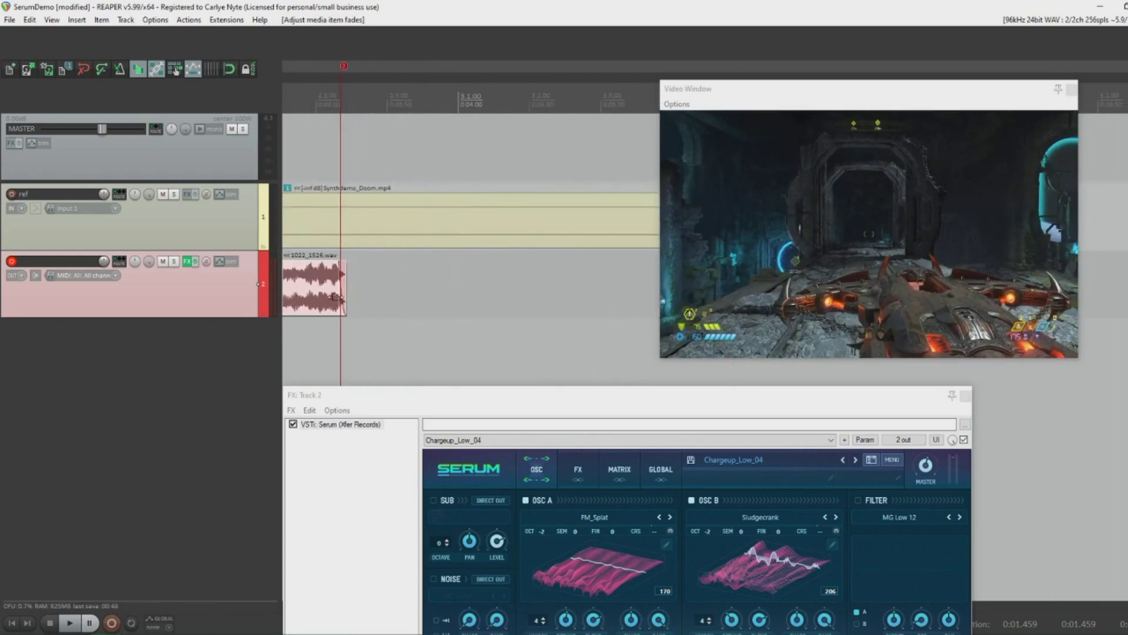
Trim the take's start to the first marker and play it back against the gameplay video
{"action": "left_click_drag", "start_coordinate": [377, 298], "coordinate": [386, 300]}
{"action": "scroll", "coordinate": [383, 305], "scroll_direction": "down", "scroll_amount": 6}
{"action": "scroll", "coordinate": [384, 308], "scroll_direction": "down", "scroll_amount": 5}
{"action": "scroll", "coordinate": [291, 301], "scroll_direction": "up", "scroll_amount": 8}
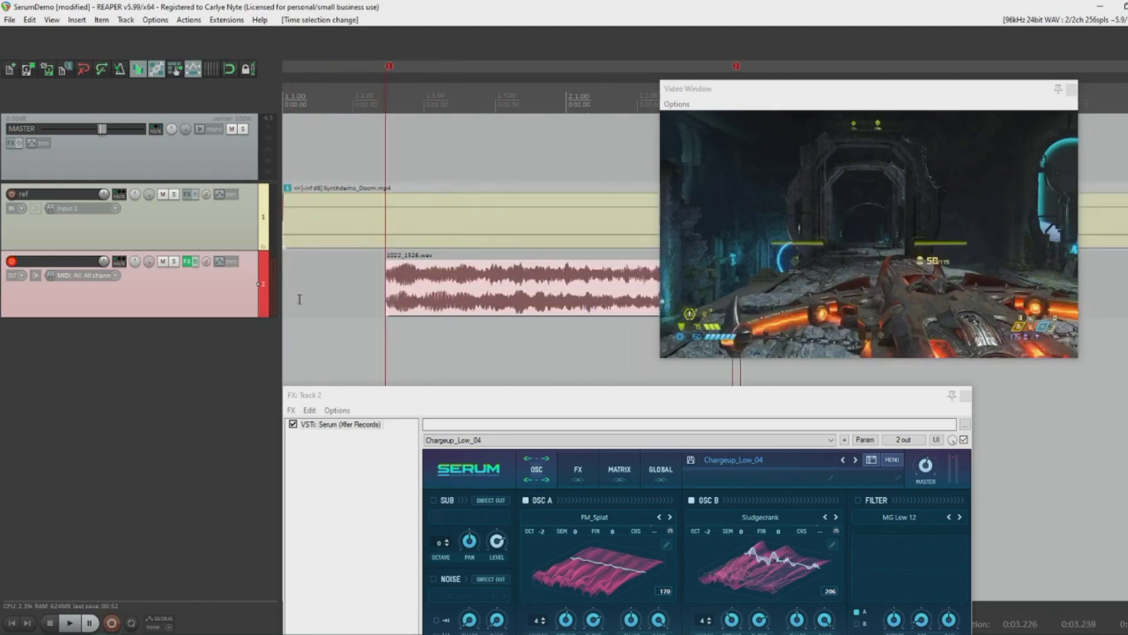
{"action": "left_click", "coordinate": [346, 283]}
{"action": "key", "text": "space"}
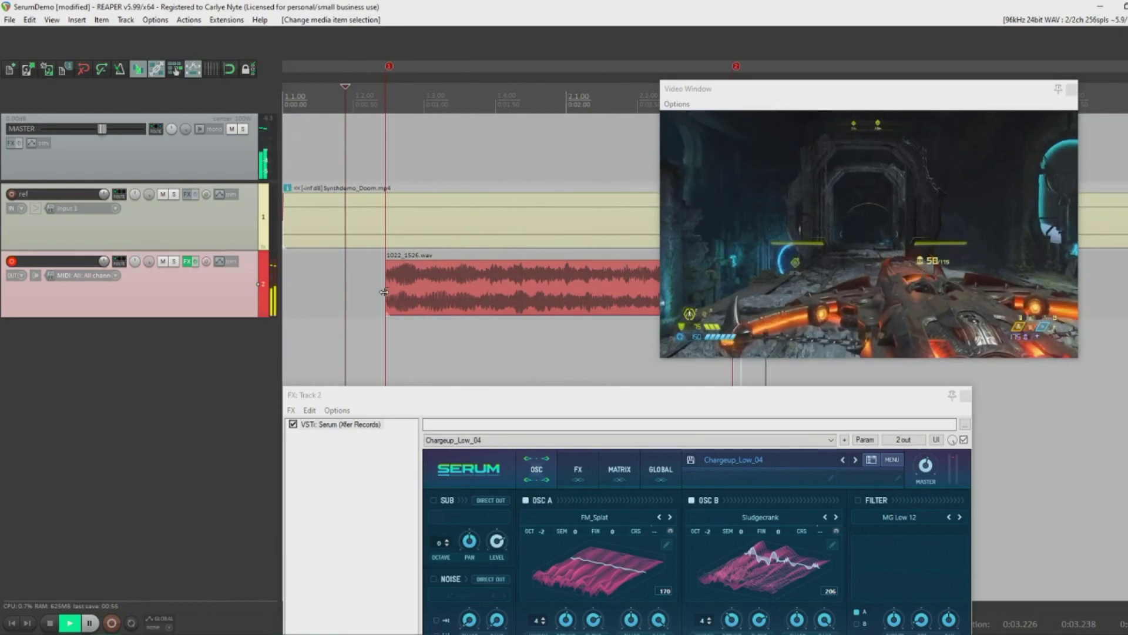
Play the trimmed take on track 2 against the gameplay video again, starting just before the first marker
{"action": "key", "text": "space"}
{"action": "scroll", "coordinate": [461, 340], "scroll_direction": "right", "scroll_amount": 2}
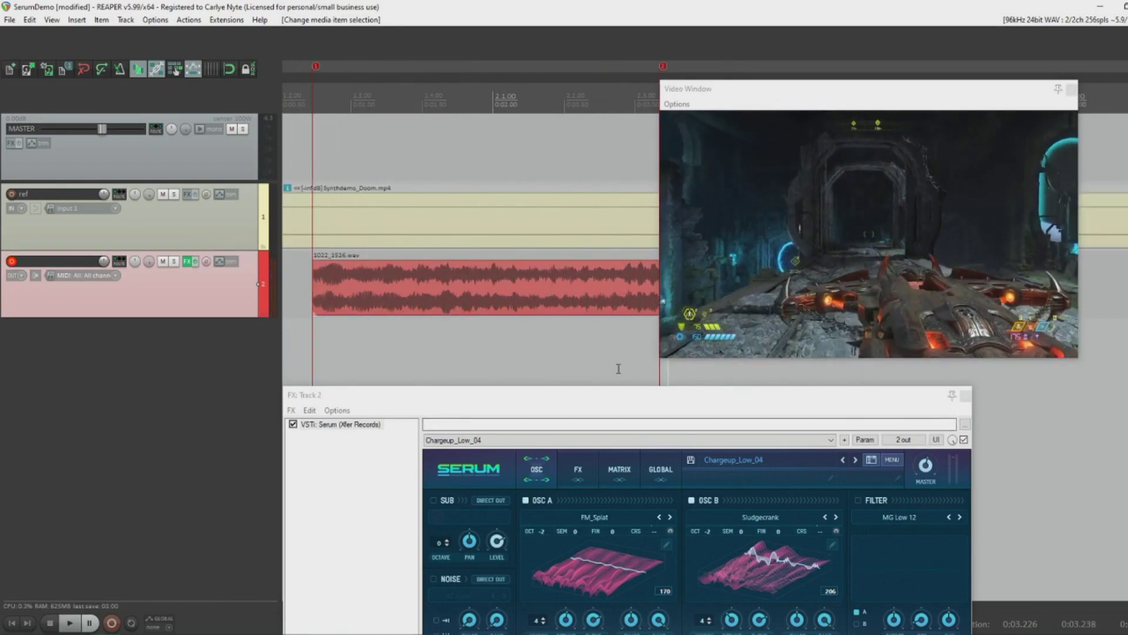
{"action": "left_click_drag", "start_coordinate": [647, 352], "coordinate": [583, 363]}
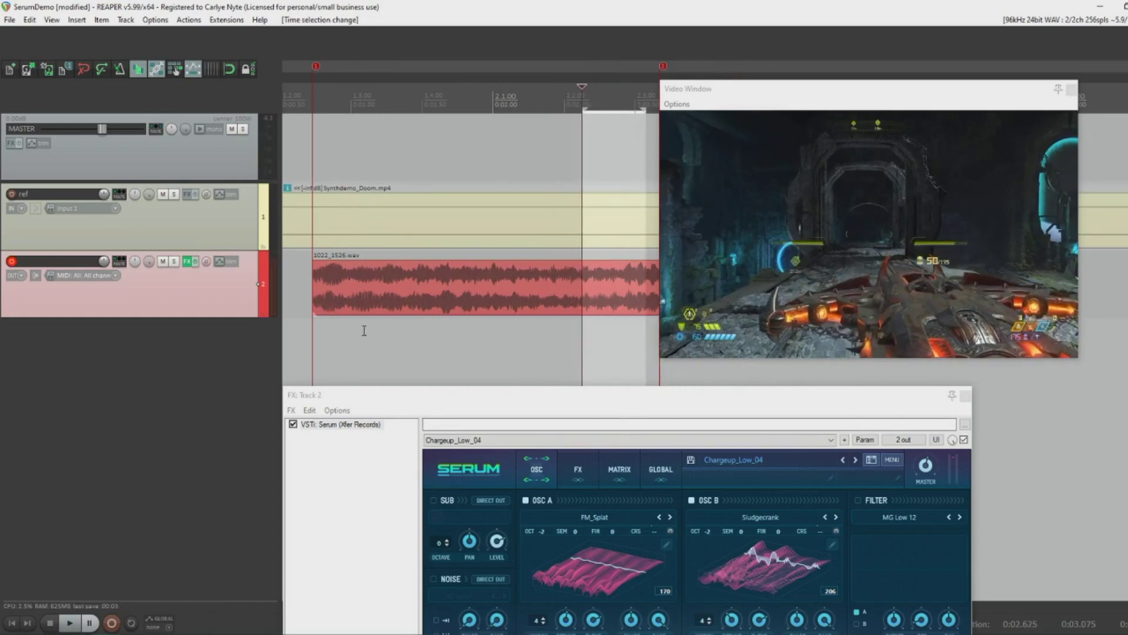
{"action": "left_click", "coordinate": [311, 339]}
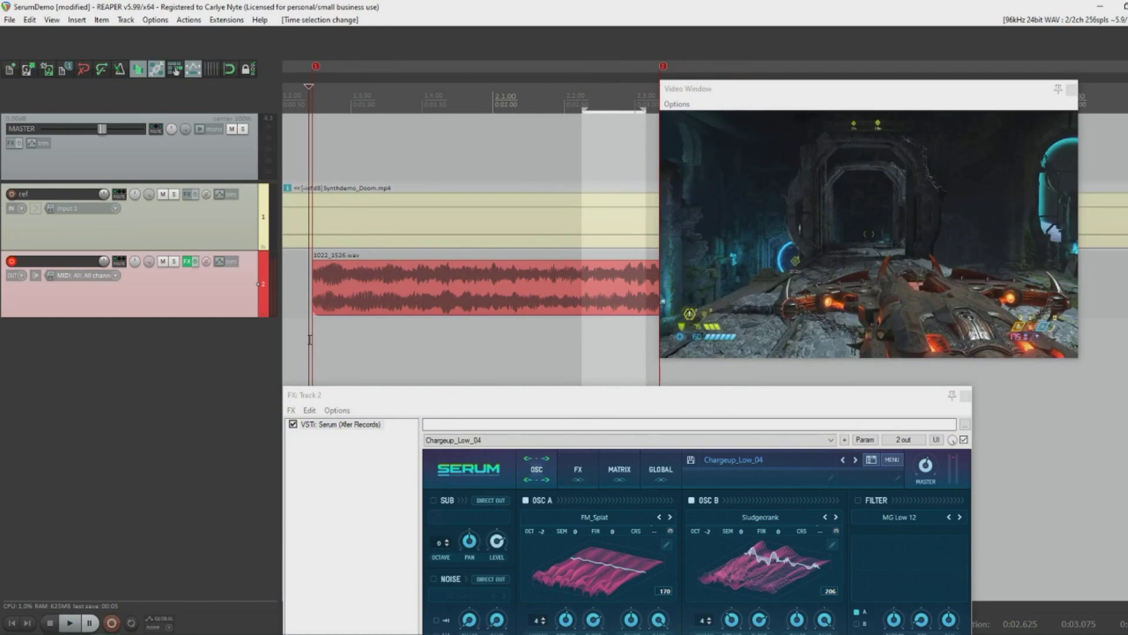
{"action": "left_click", "coordinate": [326, 309]}
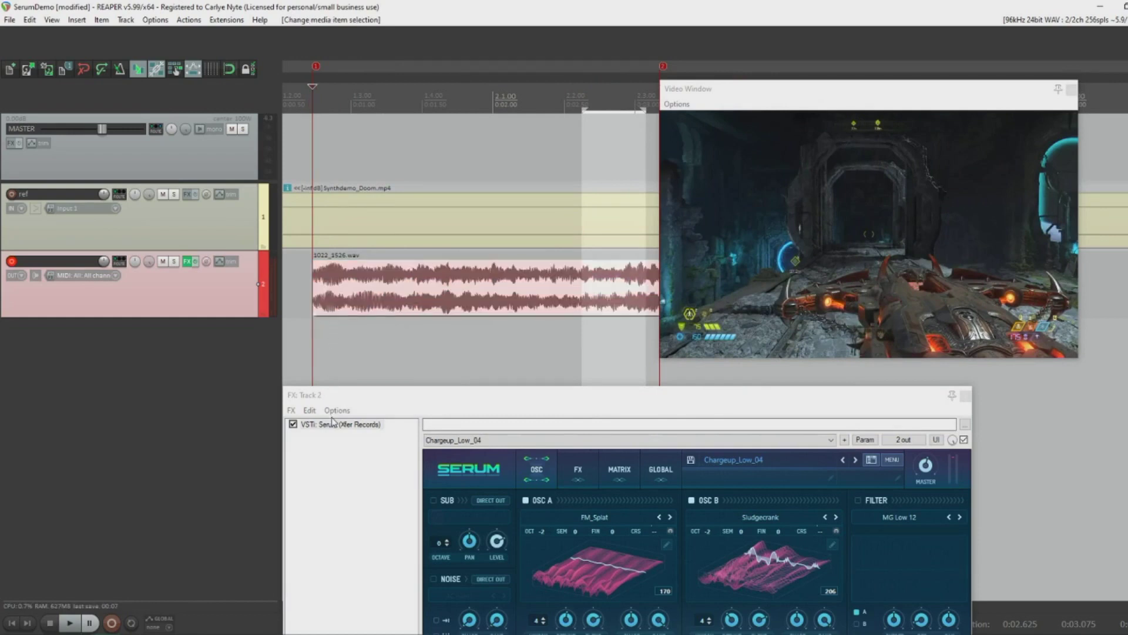
{"action": "left_click", "coordinate": [306, 320]}
{"action": "key", "text": "space"}
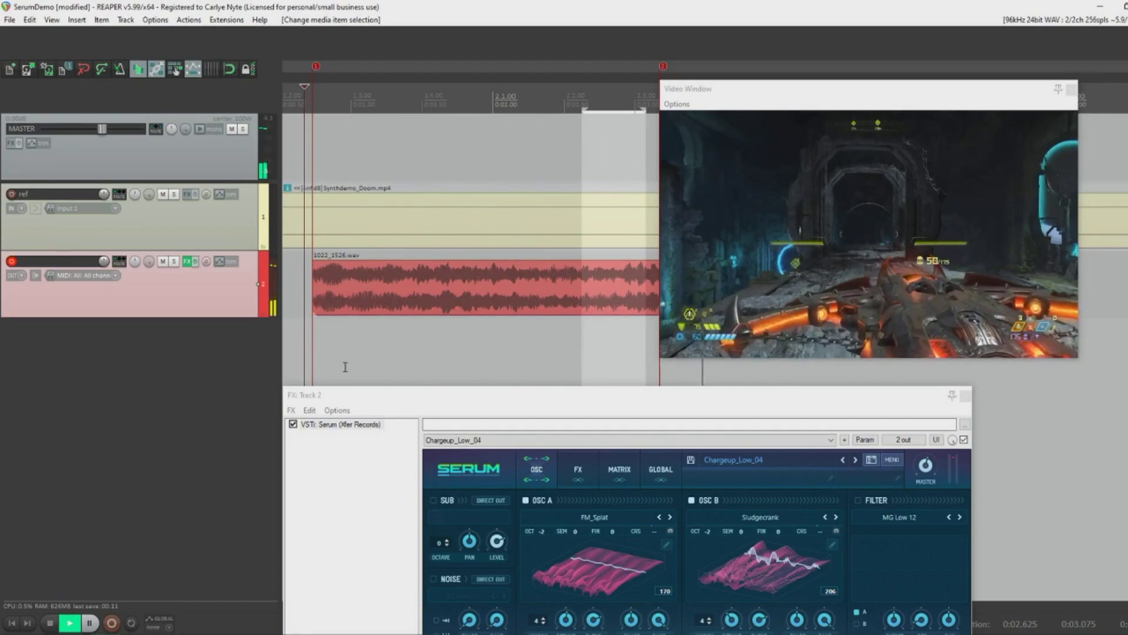
{"action": "key", "text": "space"}
Slightly reduce the Env 2 modulation amount on B CoarsePit in the Serum matrix and return to the oscillator view
{"action": "left_click_drag", "start_coordinate": [553, 397], "coordinate": [498, 214]}
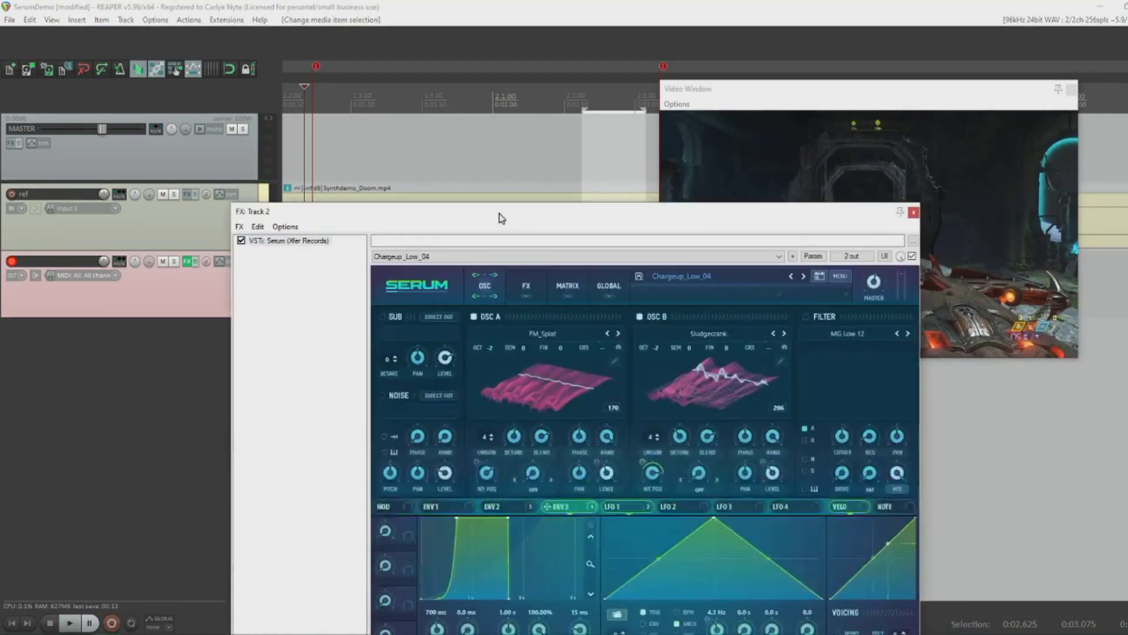
{"action": "left_click", "coordinate": [573, 287]}
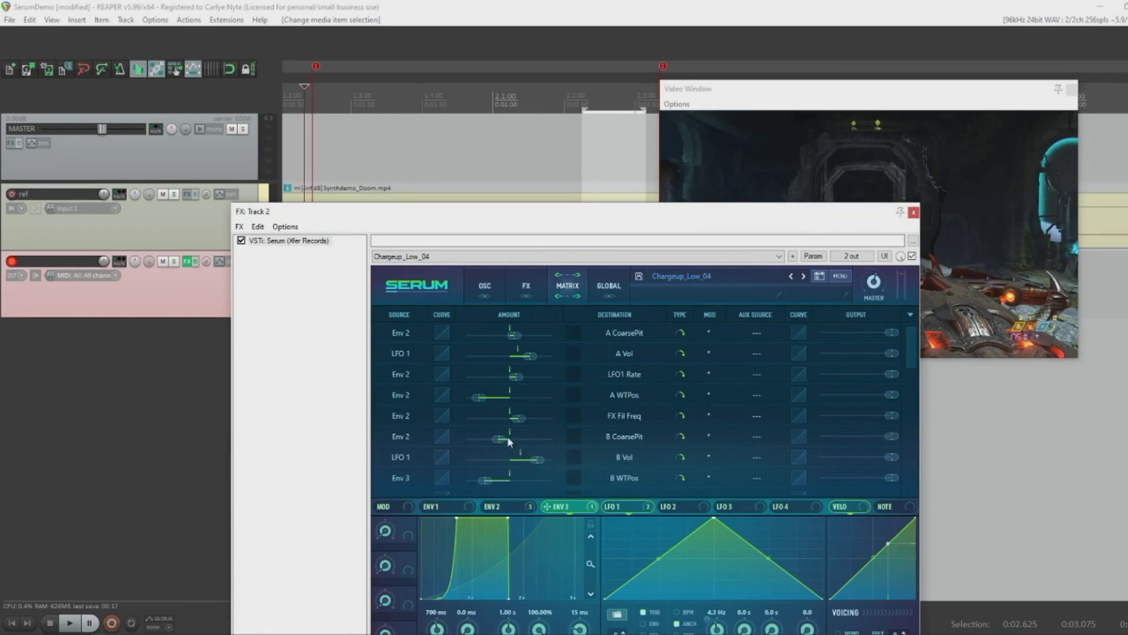
{"action": "left_click_drag", "start_coordinate": [502, 441], "coordinate": [506, 441]}
{"action": "left_click_drag", "start_coordinate": [683, 224], "coordinate": [640, 126]}
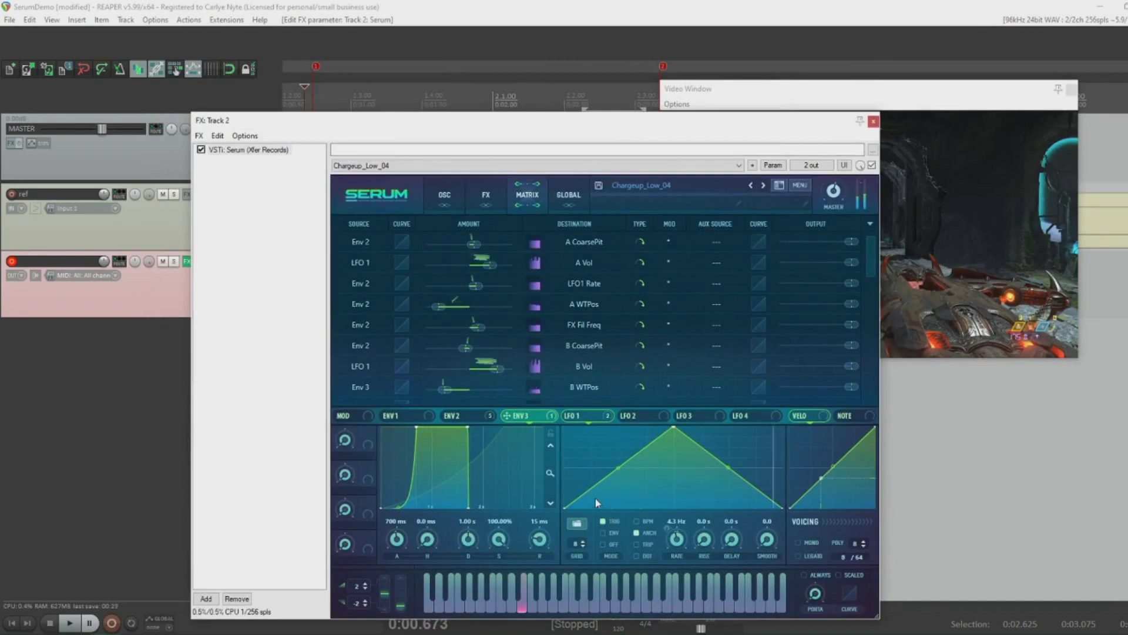
{"action": "left_click", "coordinate": [448, 199]}
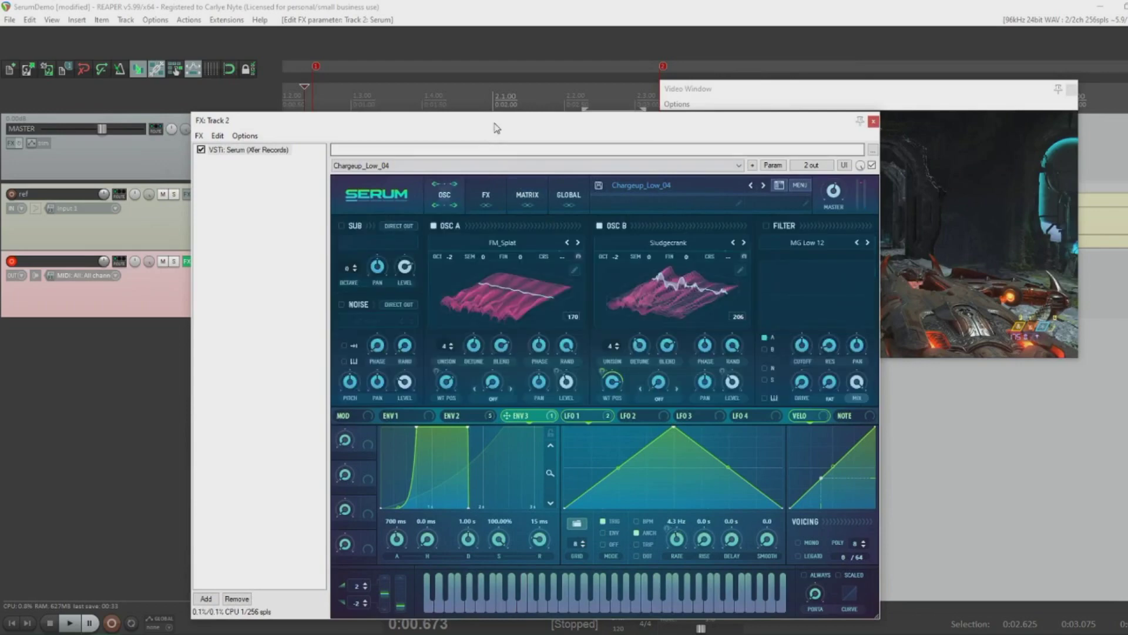
Enable Tube distortion in Serum's effects chain, set its filter to Post and lower the filter frequency
{"action": "left_click_drag", "start_coordinate": [497, 128], "coordinate": [461, 355]}
{"action": "left_click", "coordinate": [447, 281]}
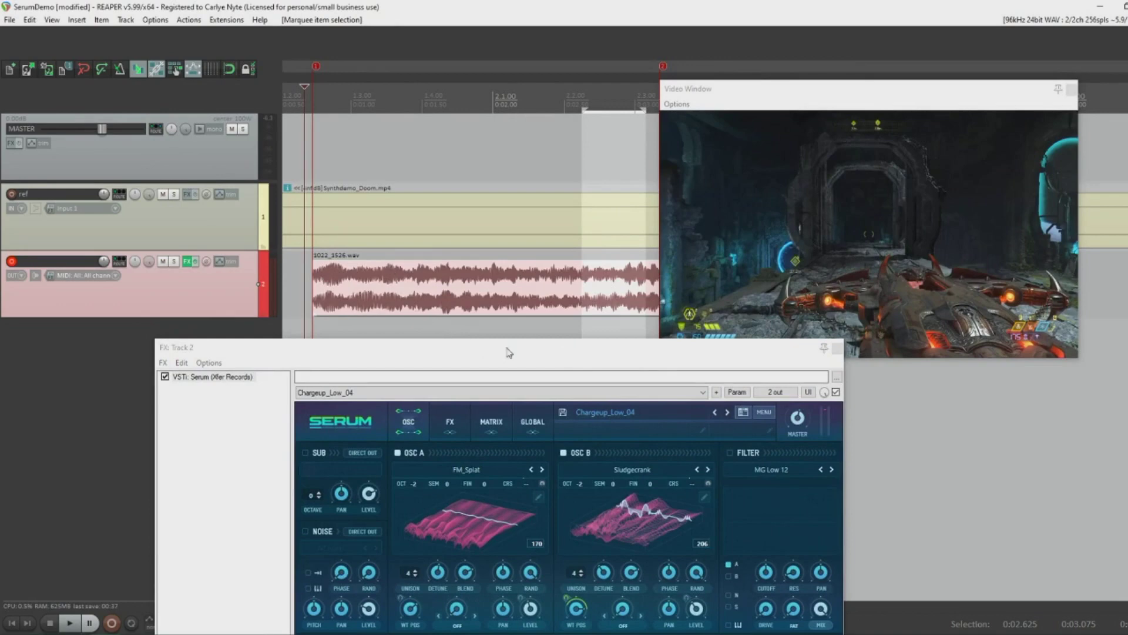
{"action": "left_click_drag", "start_coordinate": [638, 356], "coordinate": [622, 226]}
{"action": "left_click", "coordinate": [473, 293]}
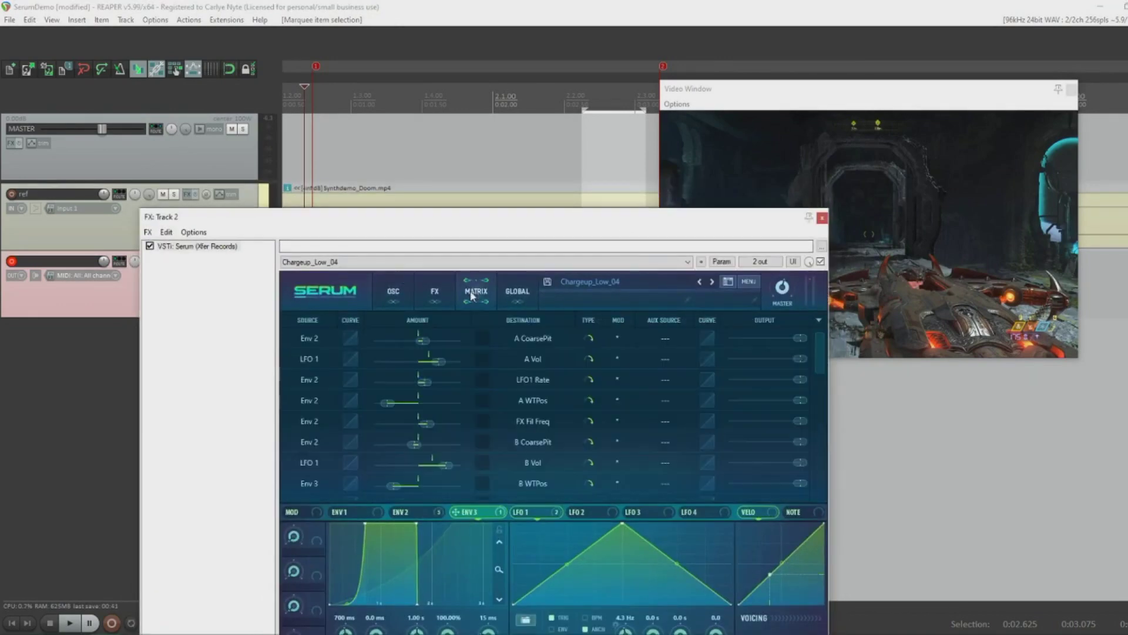
{"action": "left_click", "coordinate": [435, 292]}
{"action": "left_click_drag", "start_coordinate": [597, 221], "coordinate": [614, 207]}
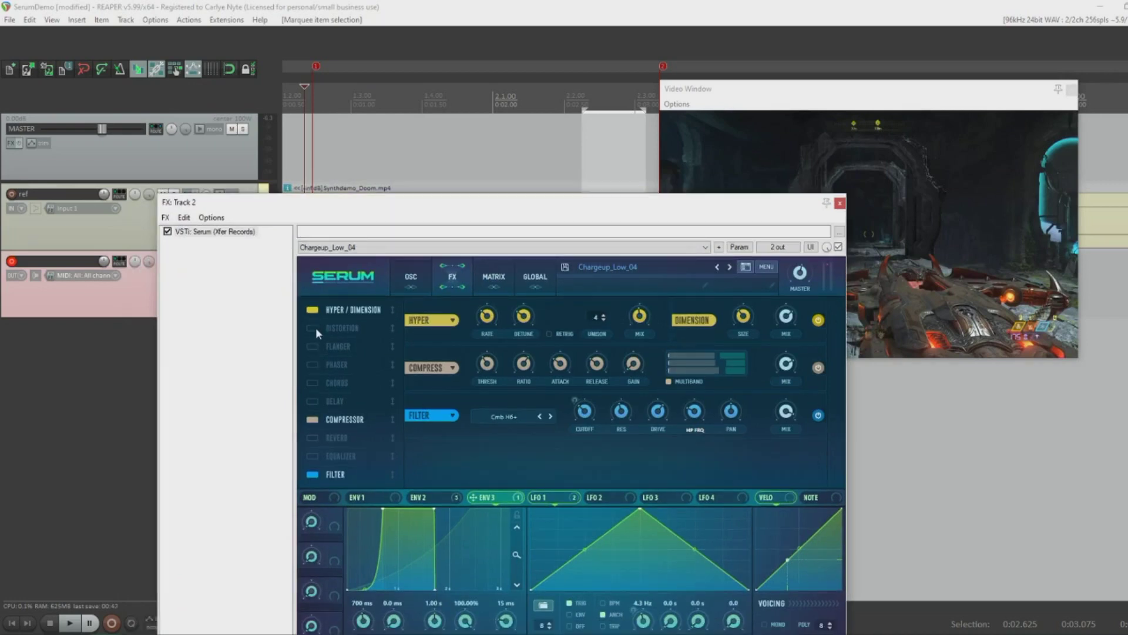
{"action": "left_click", "coordinate": [315, 327]}
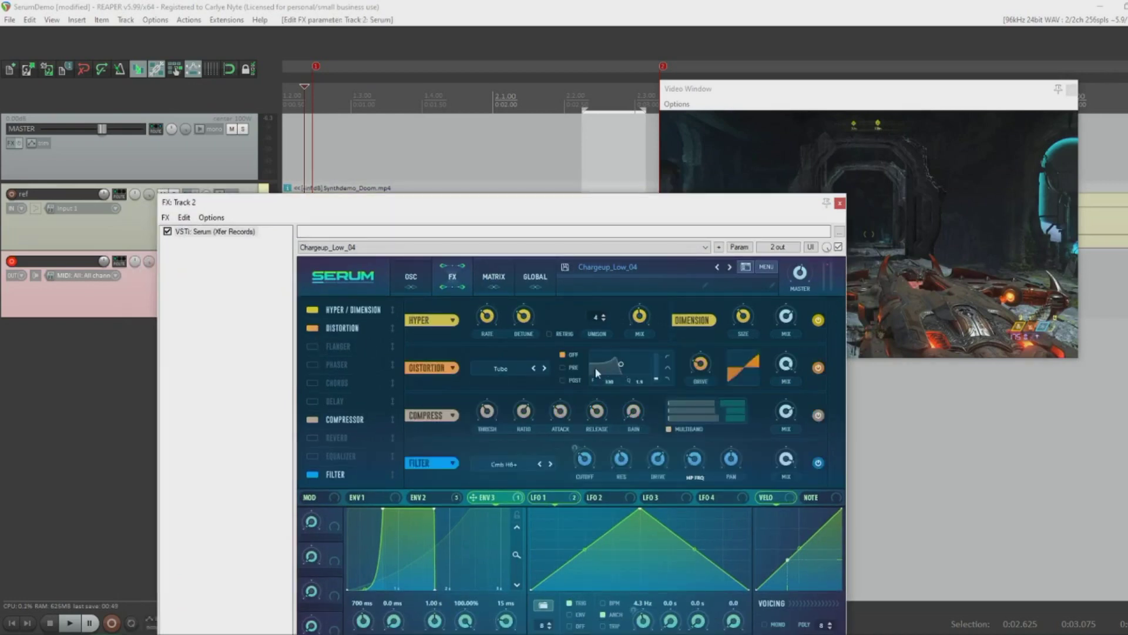
{"action": "left_click", "coordinate": [563, 380]}
{"action": "left_click_drag", "start_coordinate": [621, 364], "coordinate": [607, 374]}
{"action": "mouse_move", "coordinate": [607, 374]}
{"action": "left_mouse_down"}
{"action": "mouse_move", "coordinate": [640, 365]}
{"action": "mouse_move", "coordinate": [605, 372]}
{"action": "mouse_move", "coordinate": [641, 368]}
{"action": "mouse_move", "coordinate": [619, 372]}
{"action": "mouse_move", "coordinate": [632, 374]}
{"action": "mouse_move", "coordinate": [625, 379]}
{"action": "left_mouse_up"}
Assign the Mod Wheel as modulation source for the distortion filter's frequency and adjust the filter point
{"action": "right_click", "coordinate": [609, 384]}
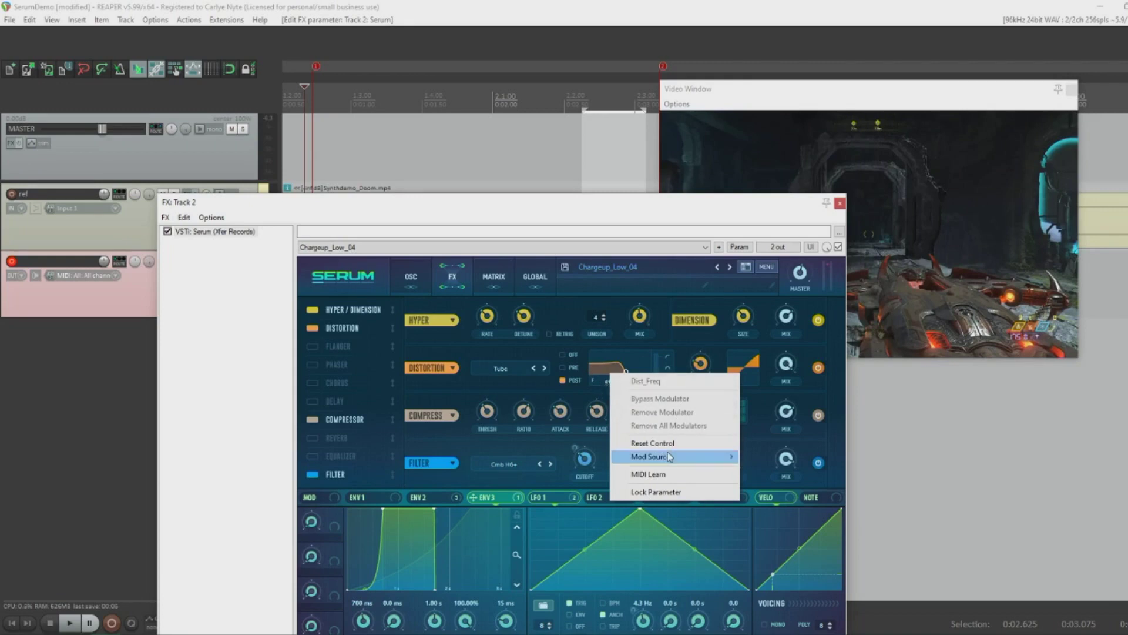
{"action": "mouse_move", "coordinate": [668, 458]}
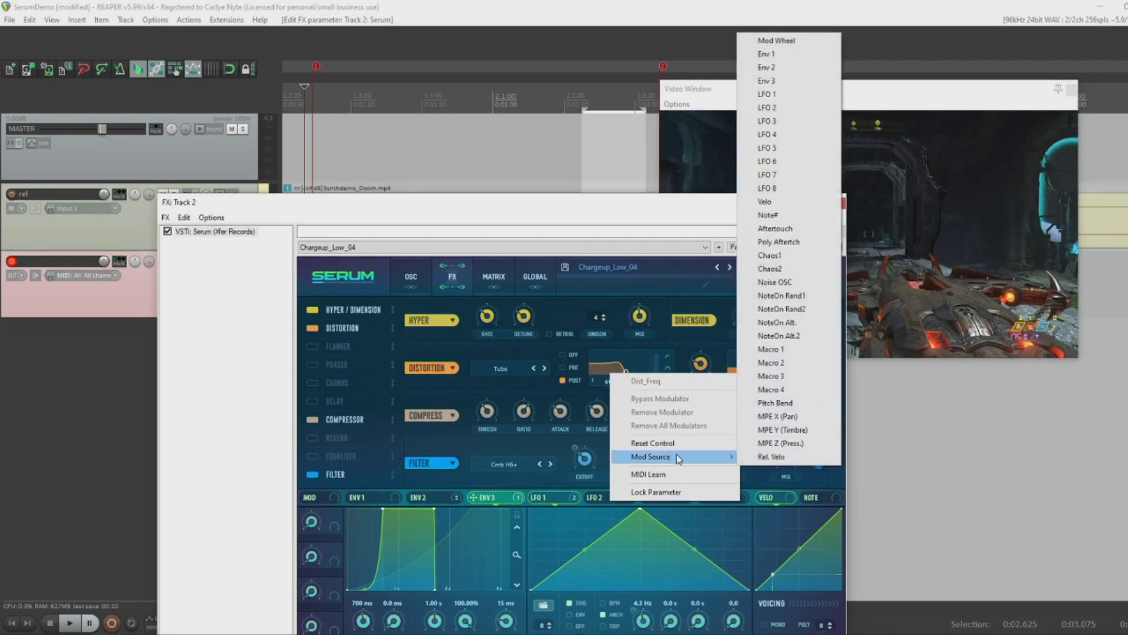
{"action": "left_click", "coordinate": [798, 40]}
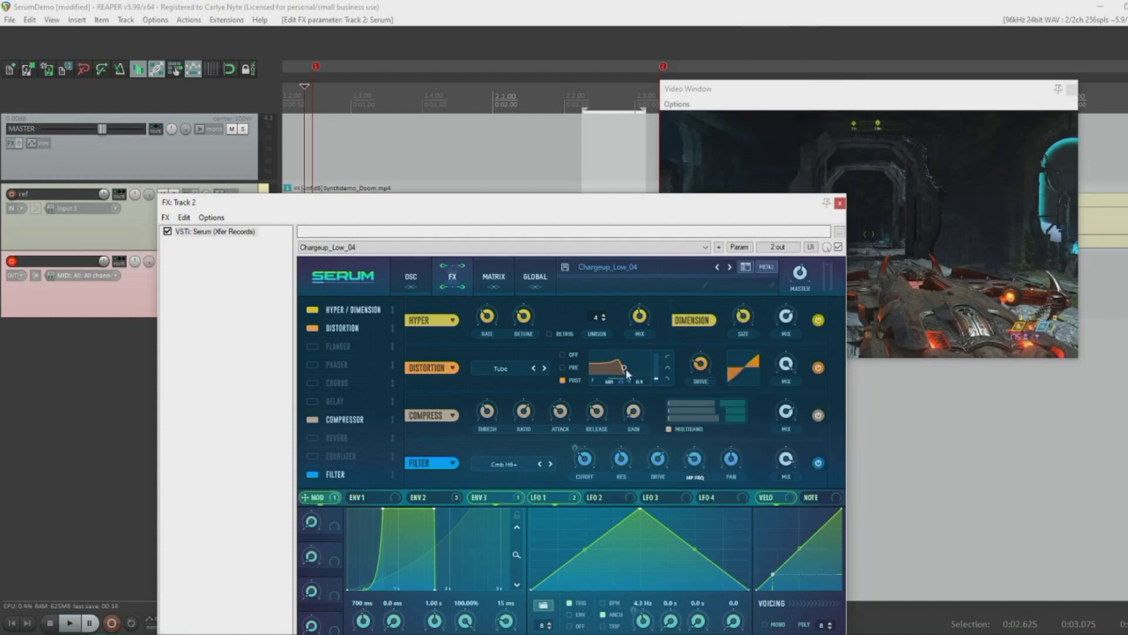
{"action": "left_click_drag", "start_coordinate": [626, 372], "coordinate": [640, 374]}
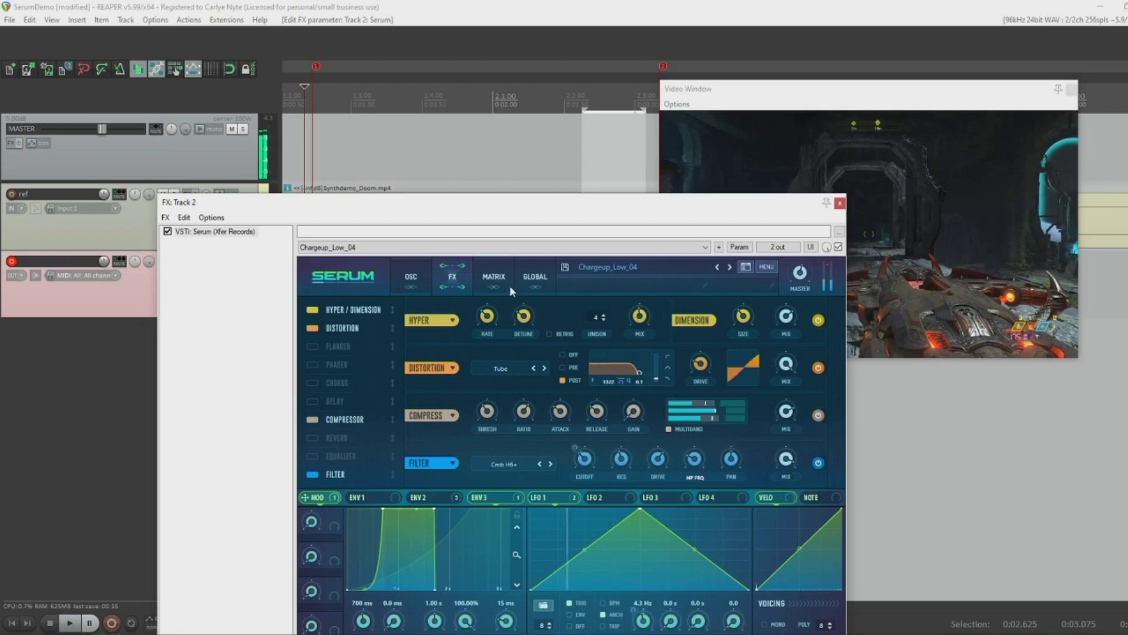
Increase the Mod Wheel amount on Dist_Freq in the matrix and fine-tune the distortion filter's base frequency
{"action": "left_click", "coordinate": [493, 278]}
{"action": "scroll", "coordinate": [578, 447], "scroll_direction": "down", "scroll_amount": 4}
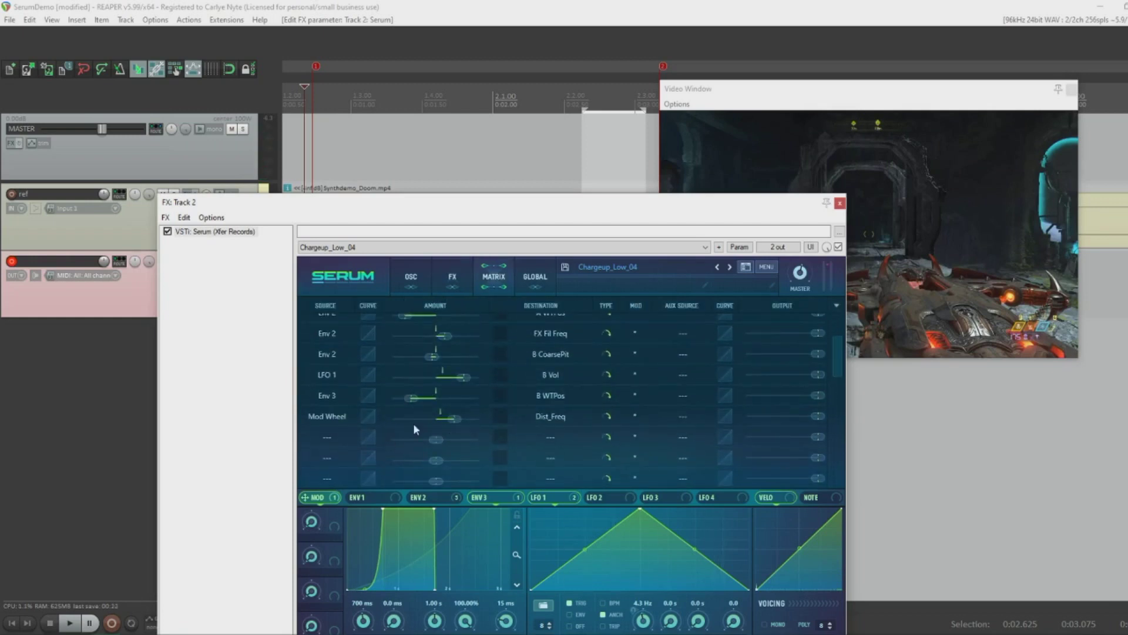
{"action": "left_click_drag", "start_coordinate": [456, 417], "coordinate": [467, 415]}
{"action": "left_click", "coordinate": [418, 284]}
{"action": "left_click", "coordinate": [452, 278]}
{"action": "mouse_move", "coordinate": [613, 379]}
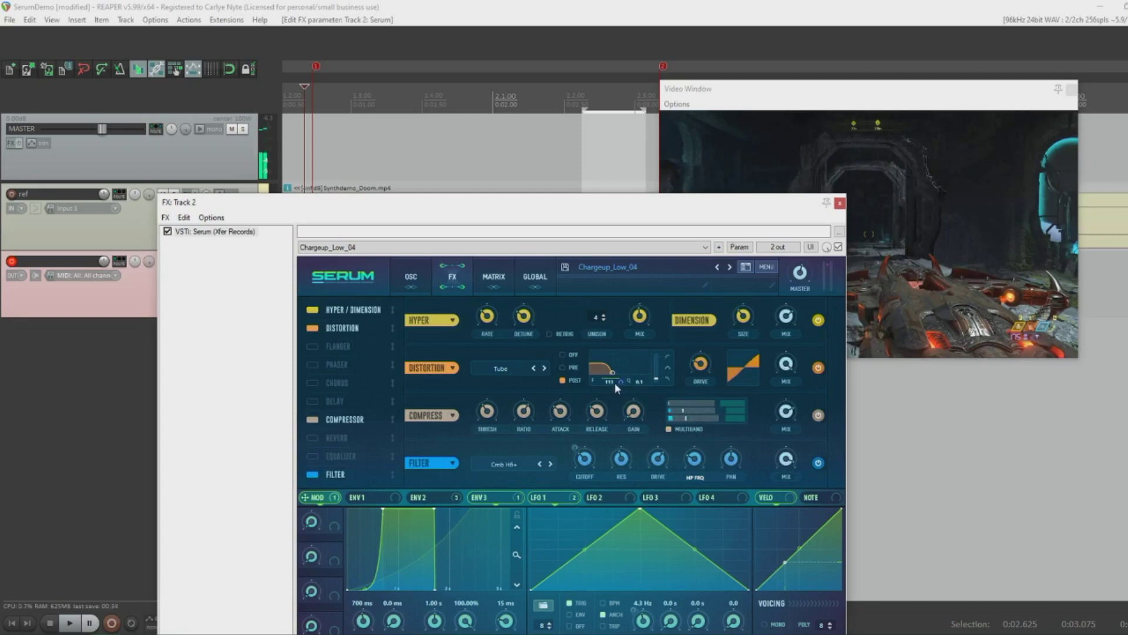
{"action": "left_click_drag", "start_coordinate": [615, 383], "coordinate": [622, 379]}
Uncover the timeline and delete the previous recorded take from track 2
{"action": "left_click_drag", "start_coordinate": [686, 208], "coordinate": [639, 351]}
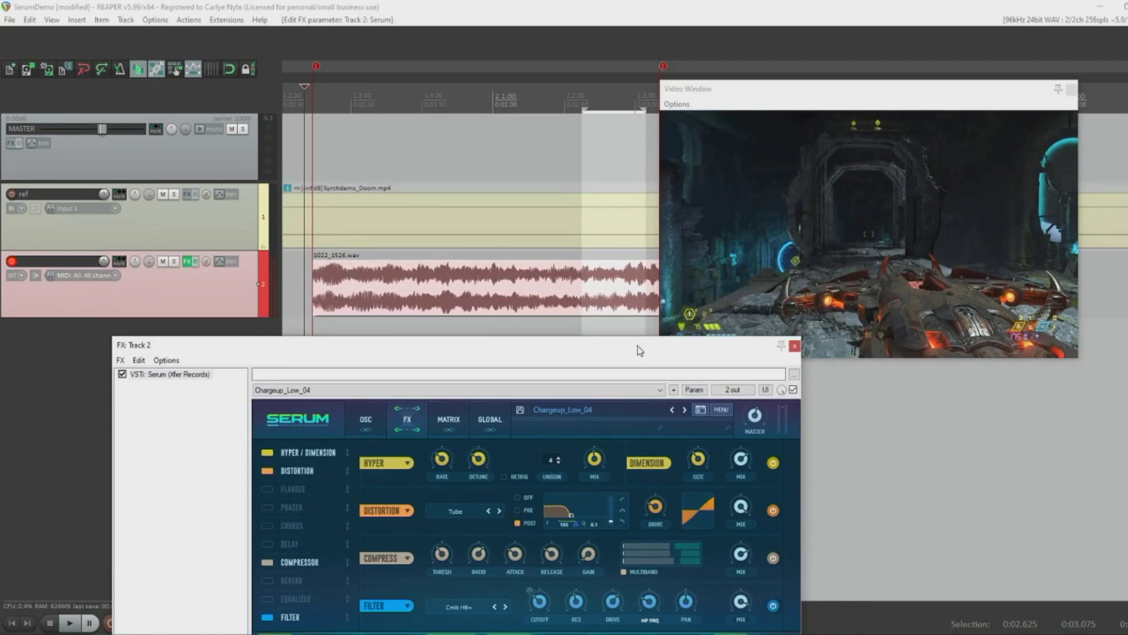
{"action": "left_click_drag", "start_coordinate": [639, 351], "coordinate": [625, 267]}
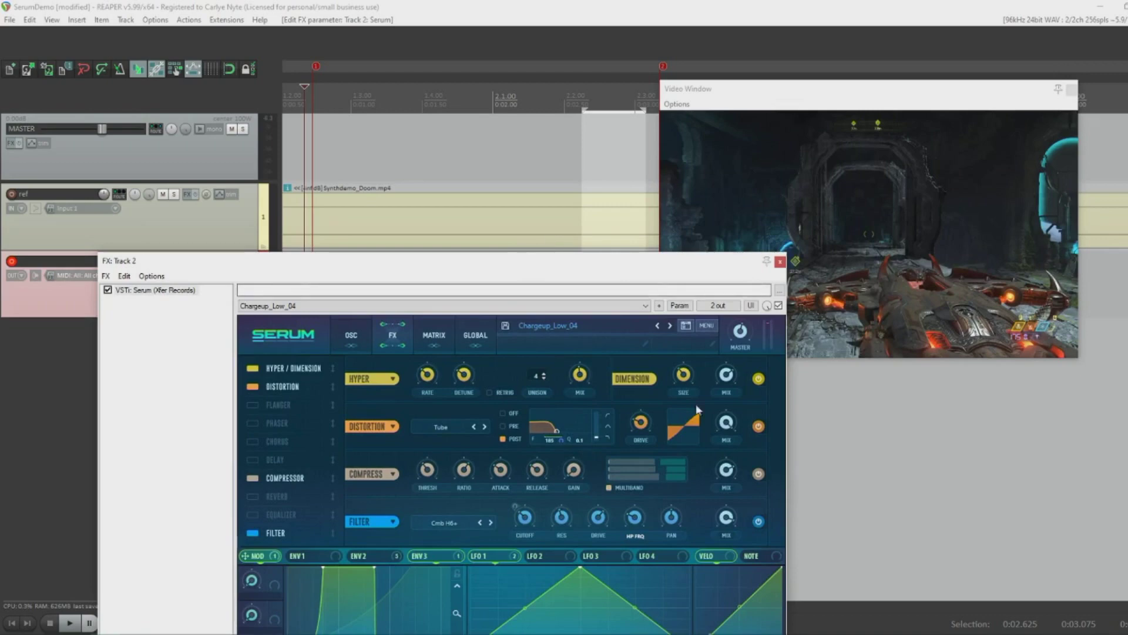
{"action": "left_click_drag", "start_coordinate": [599, 266], "coordinate": [631, 202]}
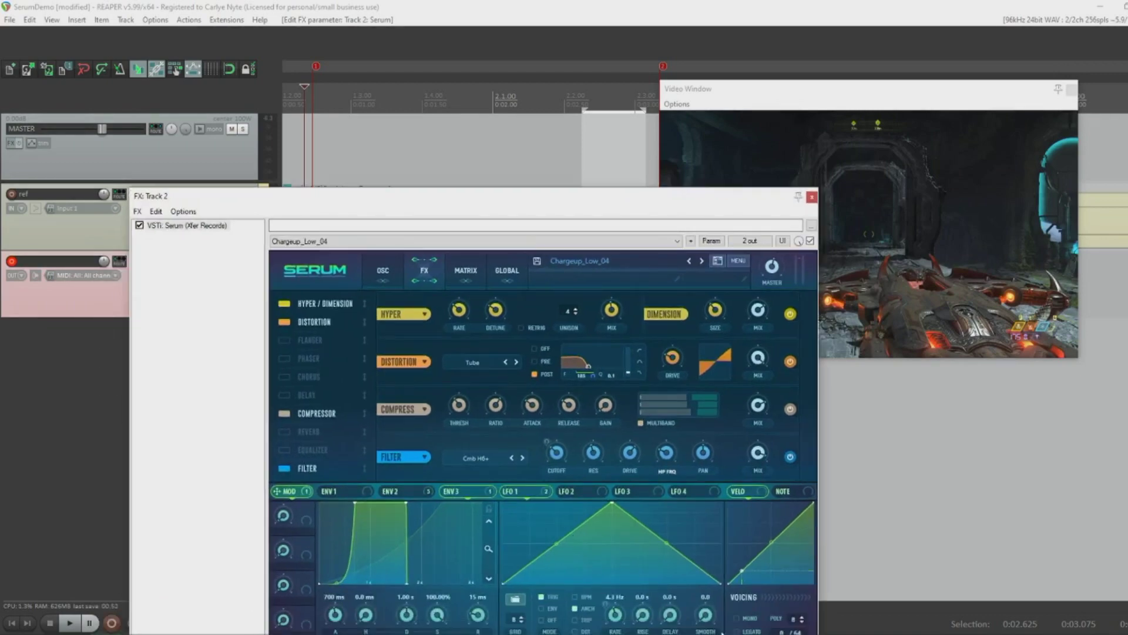
{"action": "left_click_drag", "start_coordinate": [601, 198], "coordinate": [550, 473]}
{"action": "left_click_drag", "start_coordinate": [428, 367], "coordinate": [428, 282]}
{"action": "key", "text": "Delete"}
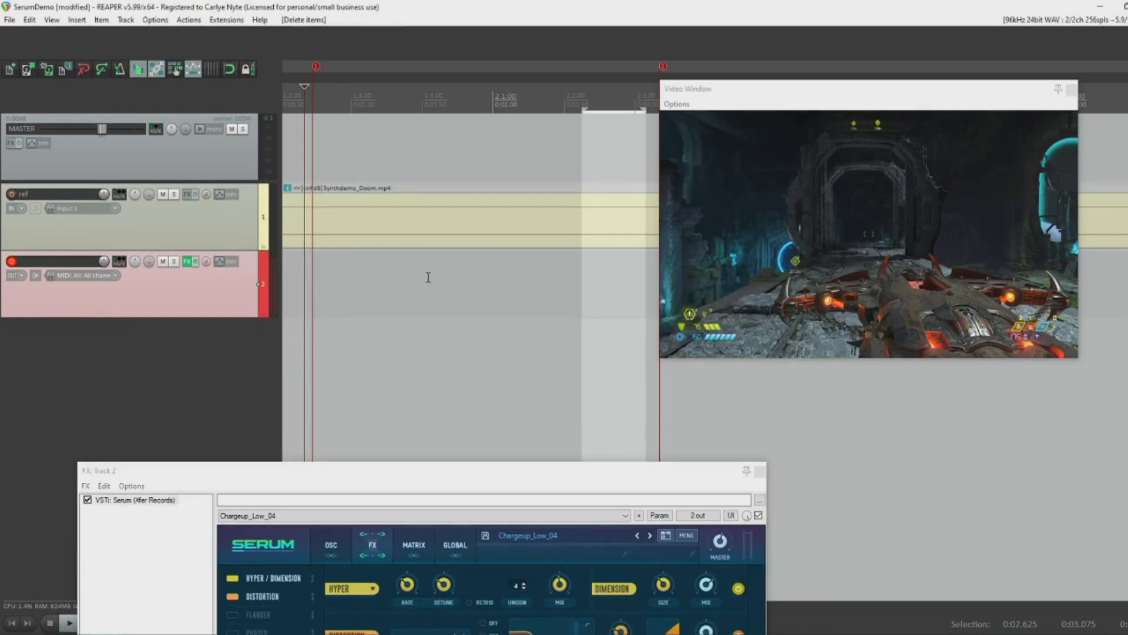
Record a new synth take on track 2, starting shortly before the first marker
{"action": "left_click", "coordinate": [288, 297]}
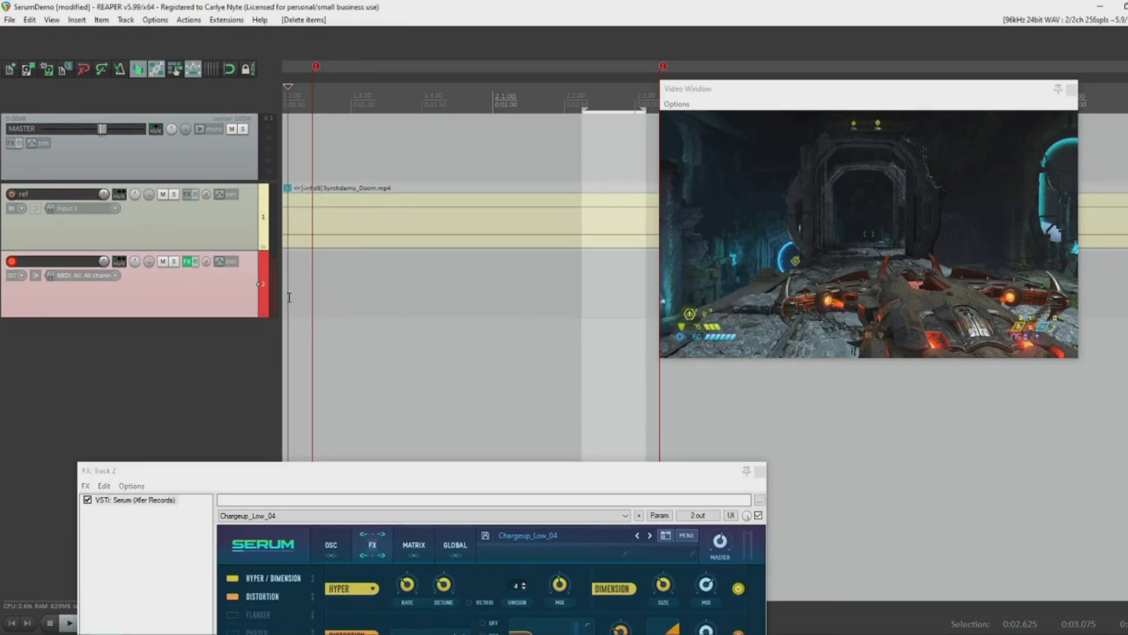
{"action": "key", "text": "ctrl+r"}
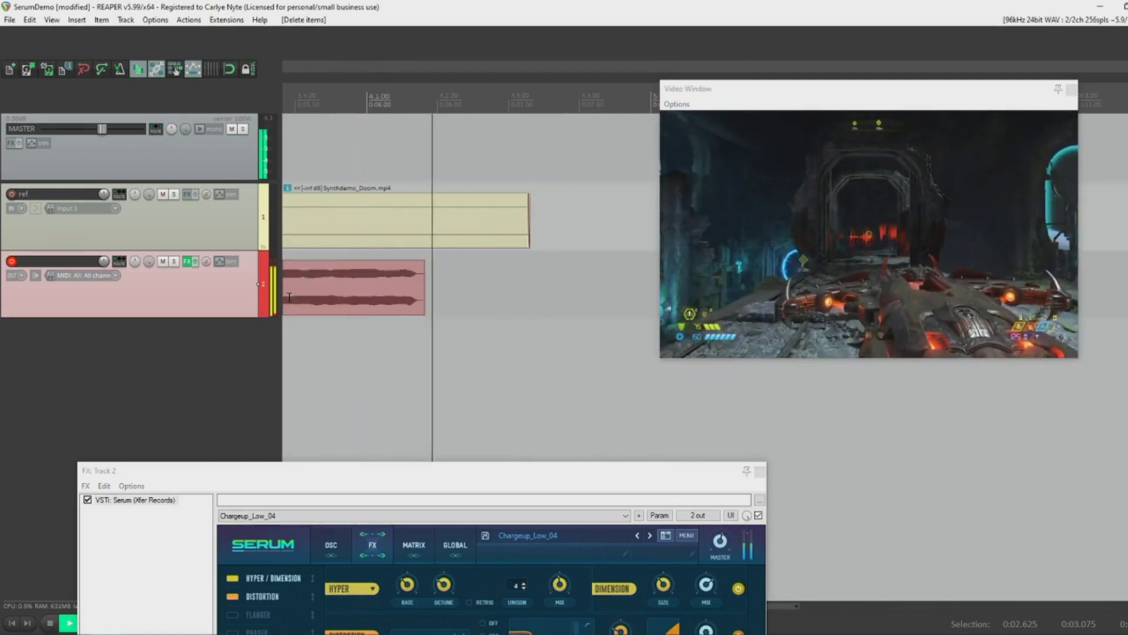
{"action": "key", "text": "space"}
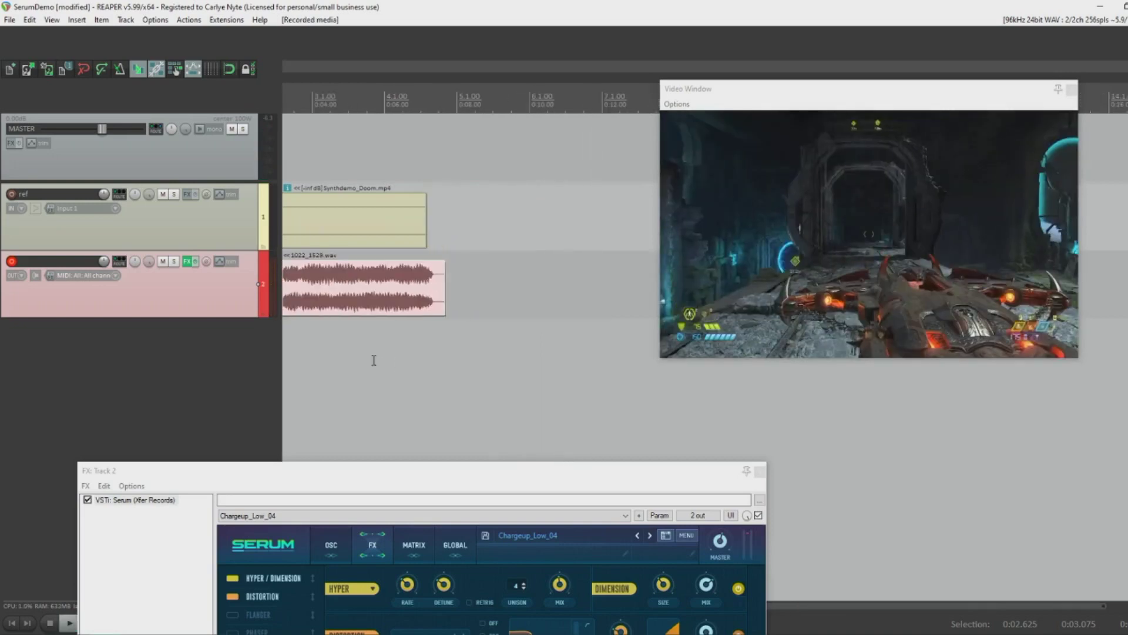
Move the new take so its sound begins at the first marker and trim off everything before it
{"action": "scroll", "coordinate": [366, 329], "scroll_direction": "up", "scroll_amount": 4}
{"action": "left_click", "coordinate": [354, 302]}
{"action": "scroll", "coordinate": [400, 304], "scroll_direction": "left", "scroll_amount": 10}
{"action": "mouse_move", "coordinate": [439, 306]}
{"action": "left_mouse_down"}
{"action": "mouse_move", "coordinate": [397, 311]}
{"action": "mouse_move", "coordinate": [394, 302]}
{"action": "left_mouse_up"}
{"action": "scroll", "coordinate": [388, 297], "scroll_direction": "up", "scroll_amount": 4}
{"action": "left_click", "coordinate": [369, 305]}
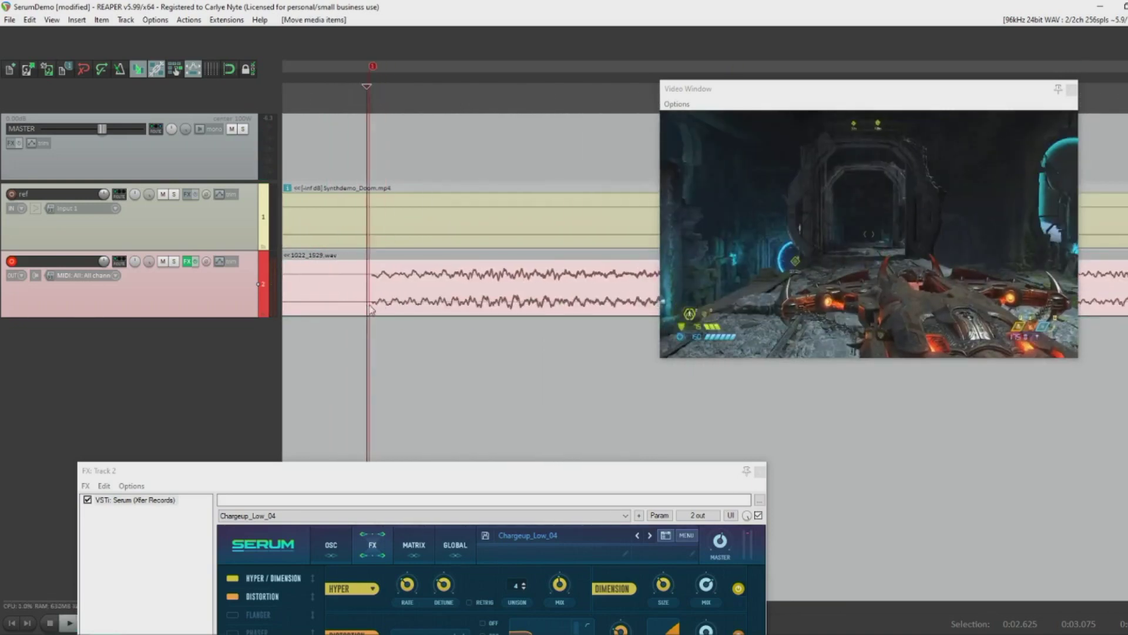
{"action": "scroll", "coordinate": [365, 309], "scroll_direction": "down", "scroll_amount": 6}
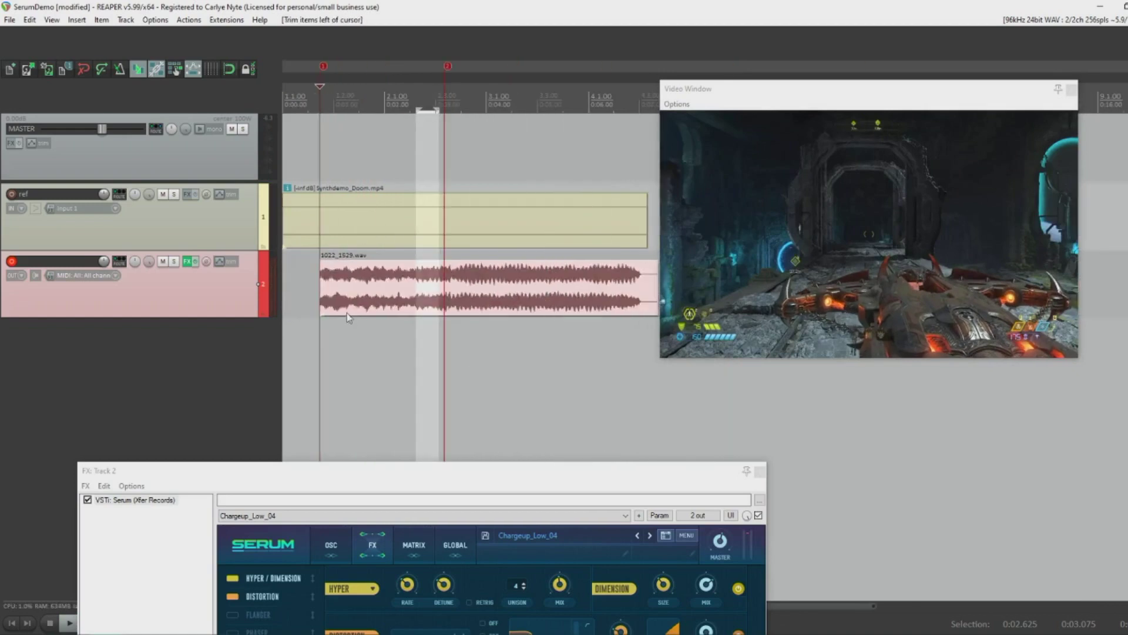
Play the new take against the gameplay video from just before the first marker
{"action": "left_click", "coordinate": [344, 313]}
{"action": "key", "text": "space"}
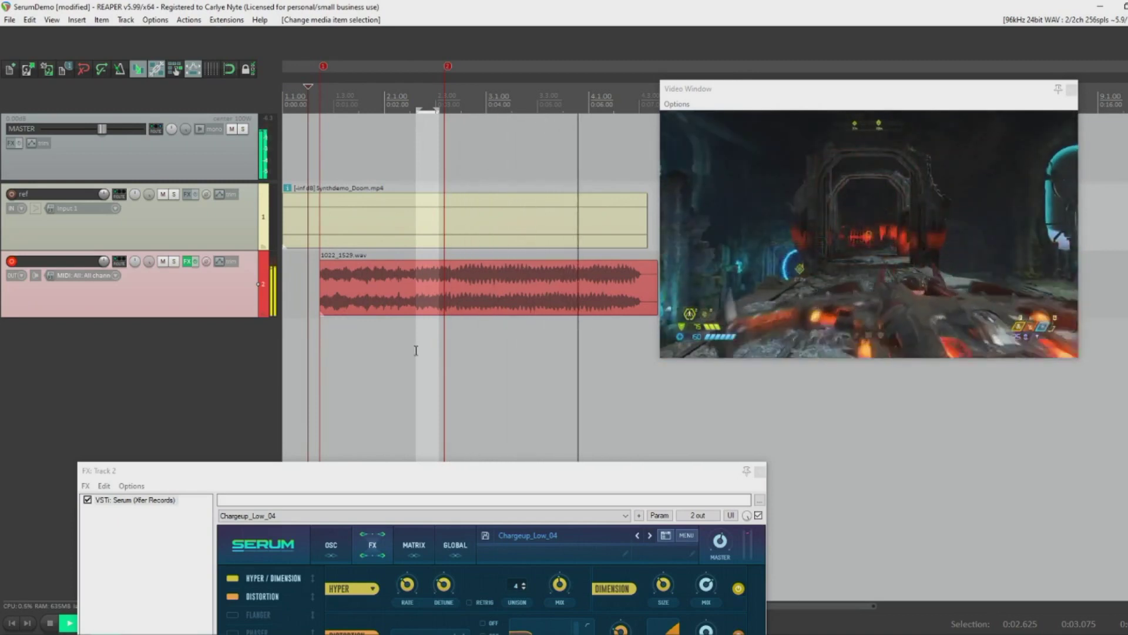
{"action": "key", "text": "space"}
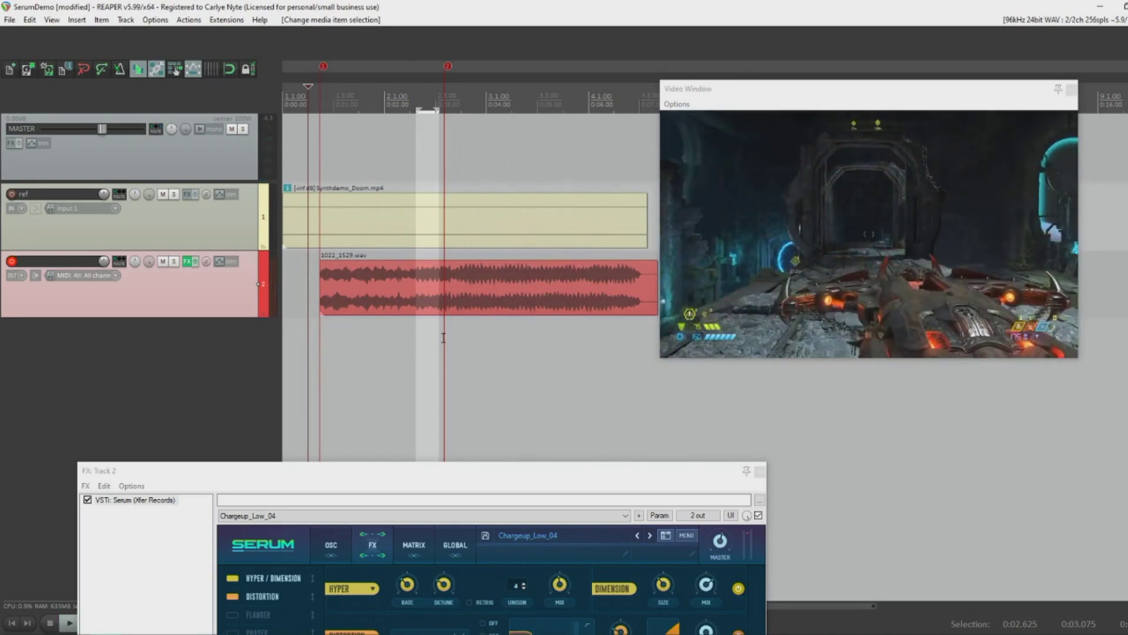
Split the new take at the second marker and overlap the two parts with a short crossfade
{"action": "left_click_drag", "start_coordinate": [444, 338], "coordinate": [598, 359]}
{"action": "scroll", "coordinate": [425, 346], "scroll_direction": "up", "scroll_amount": 4}
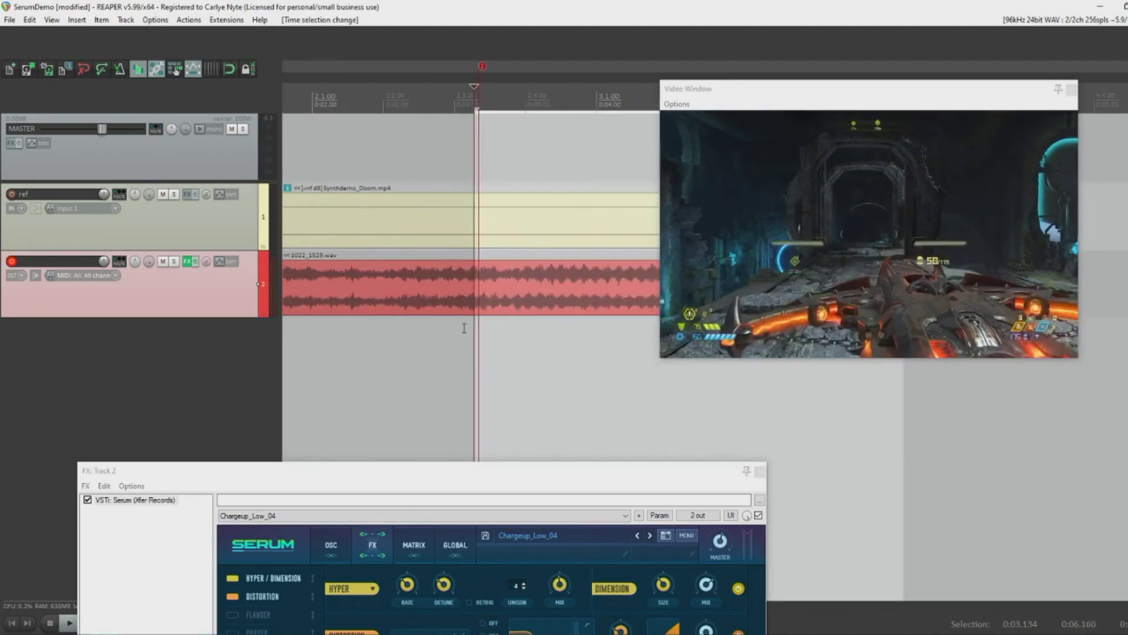
{"action": "scroll", "coordinate": [482, 323], "scroll_direction": "up", "scroll_amount": 2}
{"action": "left_click", "coordinate": [497, 318]}
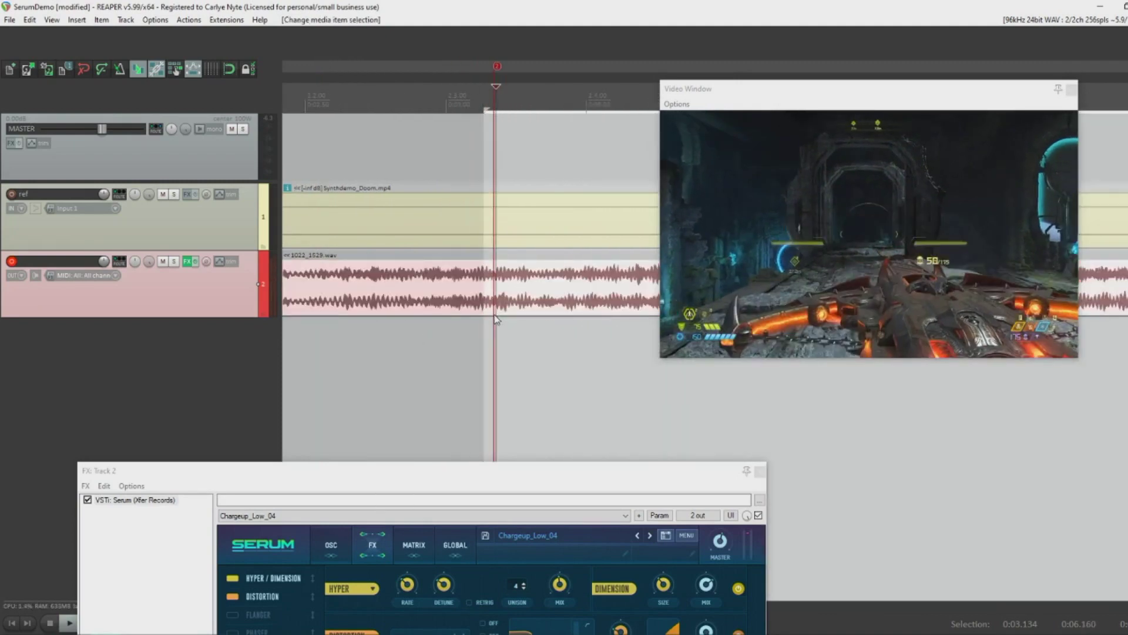
{"action": "left_click", "coordinate": [494, 316]}
{"action": "key", "text": "s"}
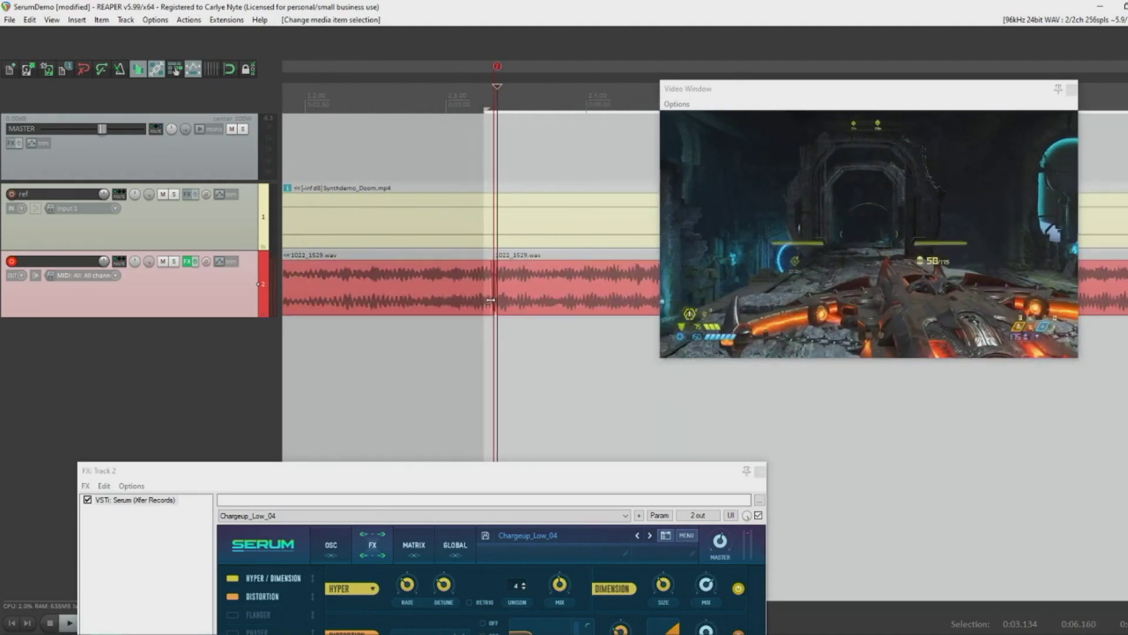
{"action": "left_click_drag", "start_coordinate": [490, 301], "coordinate": [498, 301]}
Lower the volume of the part after the second marker by 4 dB
{"action": "left_click", "coordinate": [518, 307]}
{"action": "key", "text": "ctrl+Down"}
{"action": "key", "text": "ctrl+Down"}
{"action": "key", "text": "ctrl+Down"}
{"action": "key", "text": "ctrl+Down"}
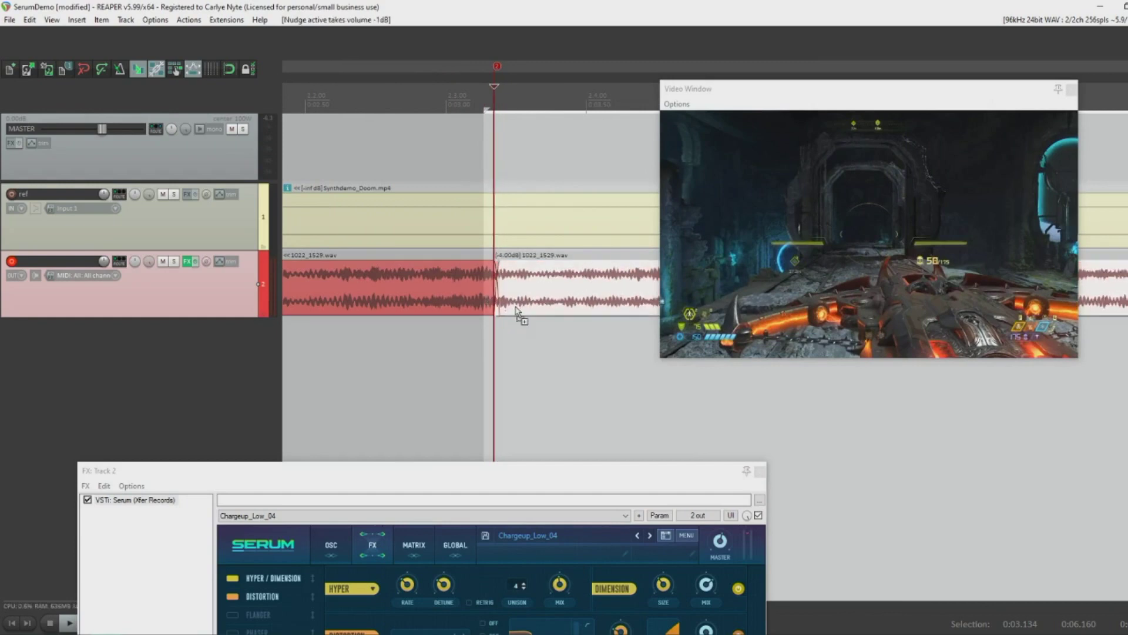
Play the edited take against the gameplay video from just before the first marker
{"action": "scroll", "coordinate": [516, 307], "scroll_direction": "down", "scroll_amount": 2}
{"action": "scroll", "coordinate": [392, 309], "scroll_direction": "down", "scroll_amount": 2}
{"action": "scroll", "coordinate": [323, 310], "scroll_direction": "up", "scroll_amount": 3}
{"action": "left_click", "coordinate": [324, 310]}
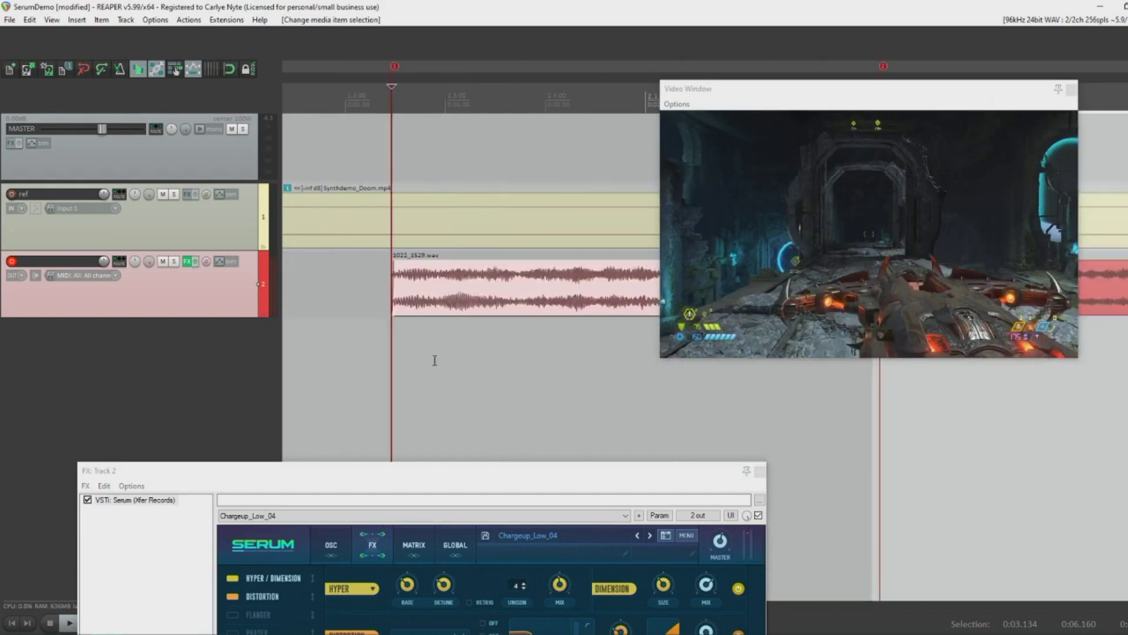
{"action": "scroll", "coordinate": [304, 292], "scroll_direction": "down", "scroll_amount": 3}
{"action": "left_click", "coordinate": [326, 312]}
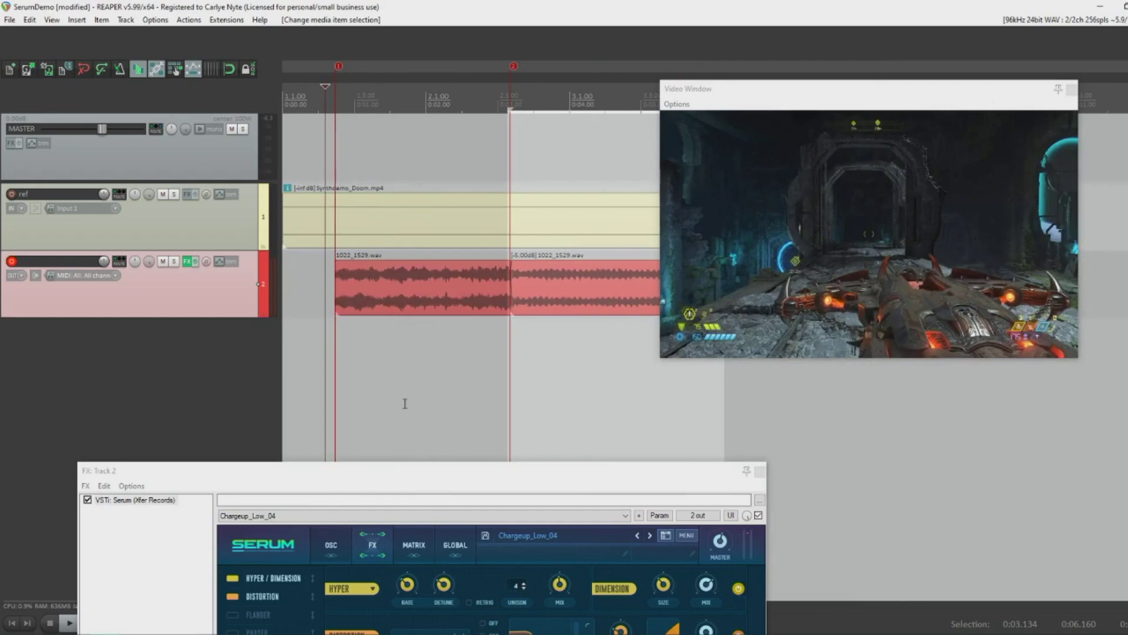
{"action": "key", "text": "space"}
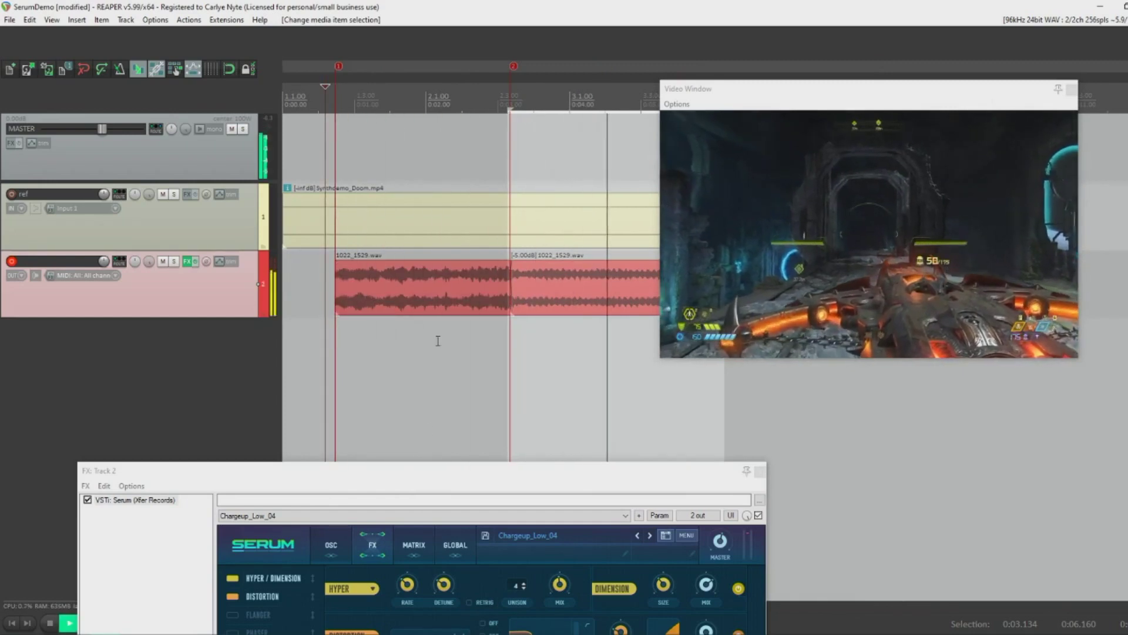
{"action": "scroll", "coordinate": [517, 304], "scroll_direction": "up", "scroll_amount": 3}
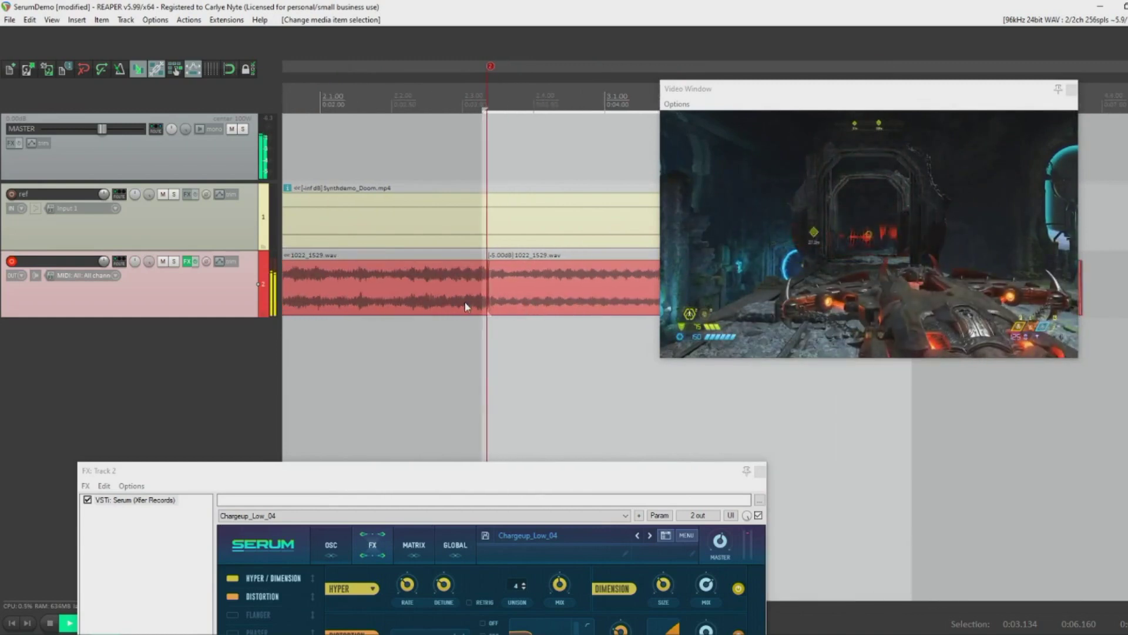
{"action": "key", "text": "space"}
Trim the end of the part after the second marker and give it a short fade-out
{"action": "scroll", "coordinate": [599, 318], "scroll_direction": "down", "scroll_amount": 6}
{"action": "left_click_drag", "start_coordinate": [525, 288], "coordinate": [456, 324]}
{"action": "scroll", "coordinate": [458, 325], "scroll_direction": "up", "scroll_amount": 4}
{"action": "left_click_drag", "start_coordinate": [443, 264], "coordinate": [440, 264]}
{"action": "scroll", "coordinate": [440, 265], "scroll_direction": "down", "scroll_amount": 4}
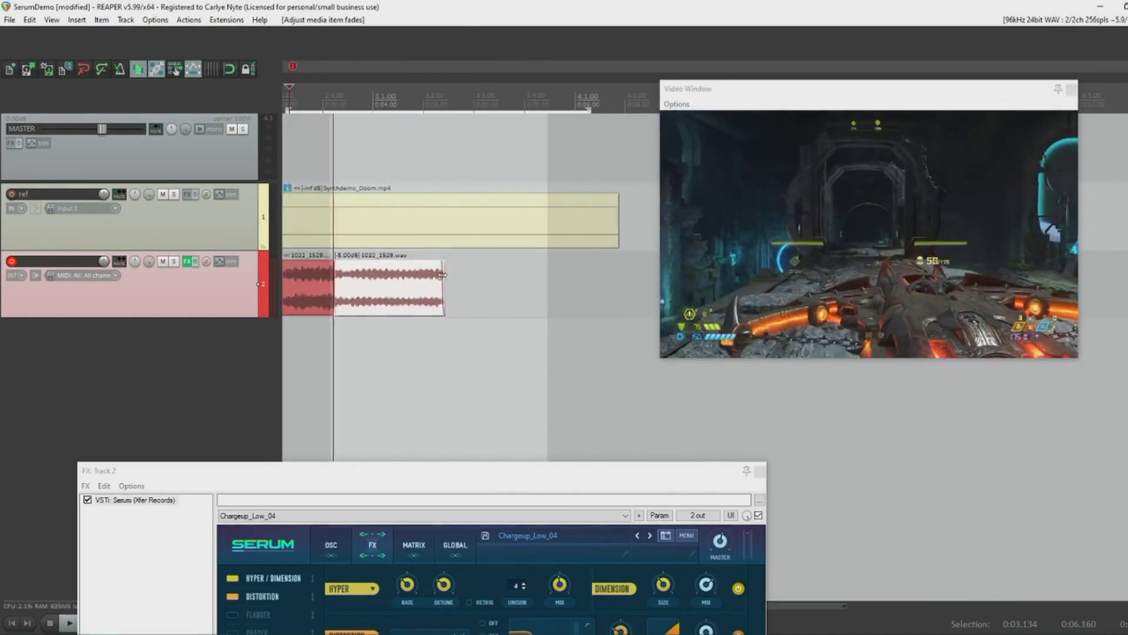
Lengthen the crossfade at the second marker by extending the end of the first part further into the second
{"action": "scroll", "coordinate": [347, 307], "scroll_direction": "up", "scroll_amount": 7}
{"action": "left_click", "coordinate": [423, 303]}
{"action": "scroll", "coordinate": [460, 256], "scroll_direction": "down", "scroll_amount": 5}
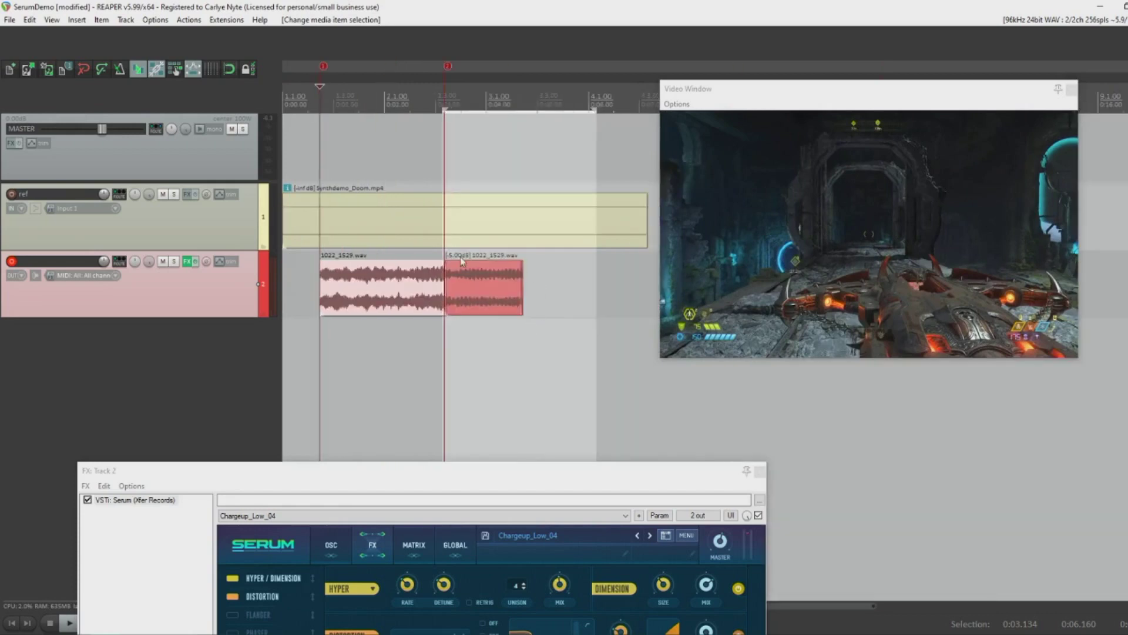
{"action": "scroll", "coordinate": [376, 289], "scroll_direction": "up", "scroll_amount": 3}
{"action": "left_click", "coordinate": [385, 295]}
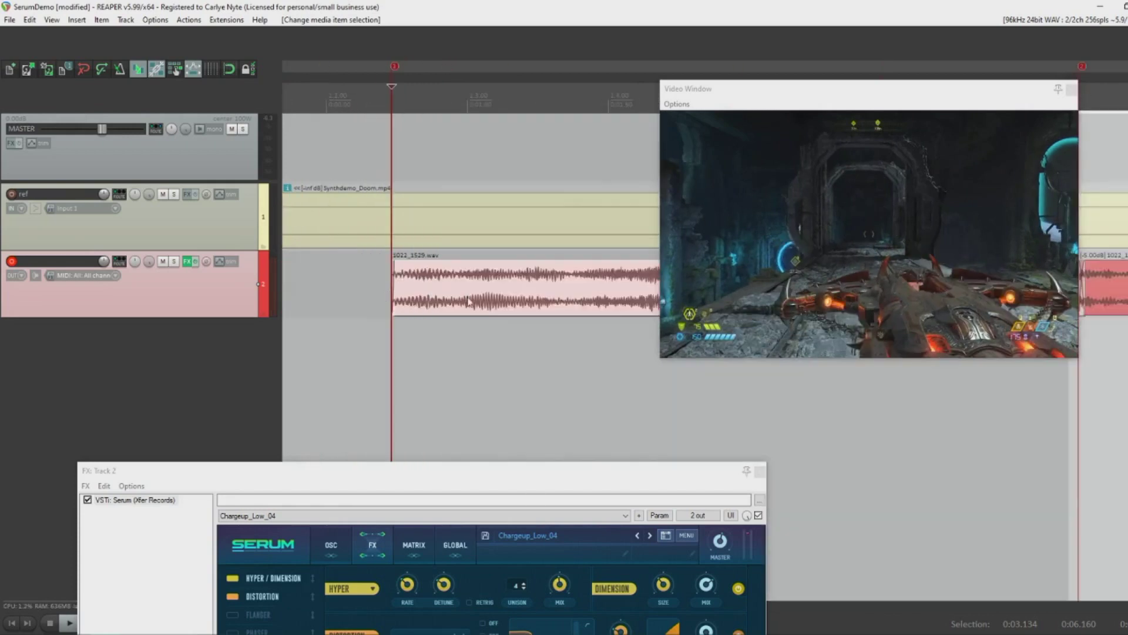
{"action": "scroll", "coordinate": [469, 302], "scroll_direction": "down", "scroll_amount": 5}
{"action": "scroll", "coordinate": [448, 268], "scroll_direction": "up", "scroll_amount": 6}
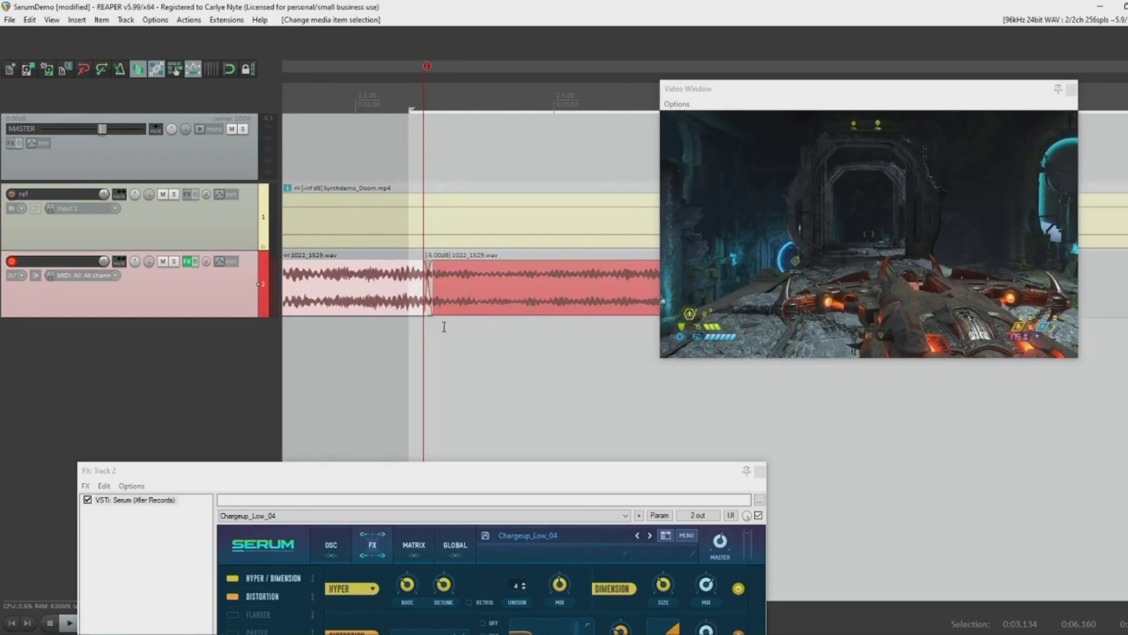
{"action": "left_click_drag", "start_coordinate": [431, 305], "coordinate": [451, 308]}
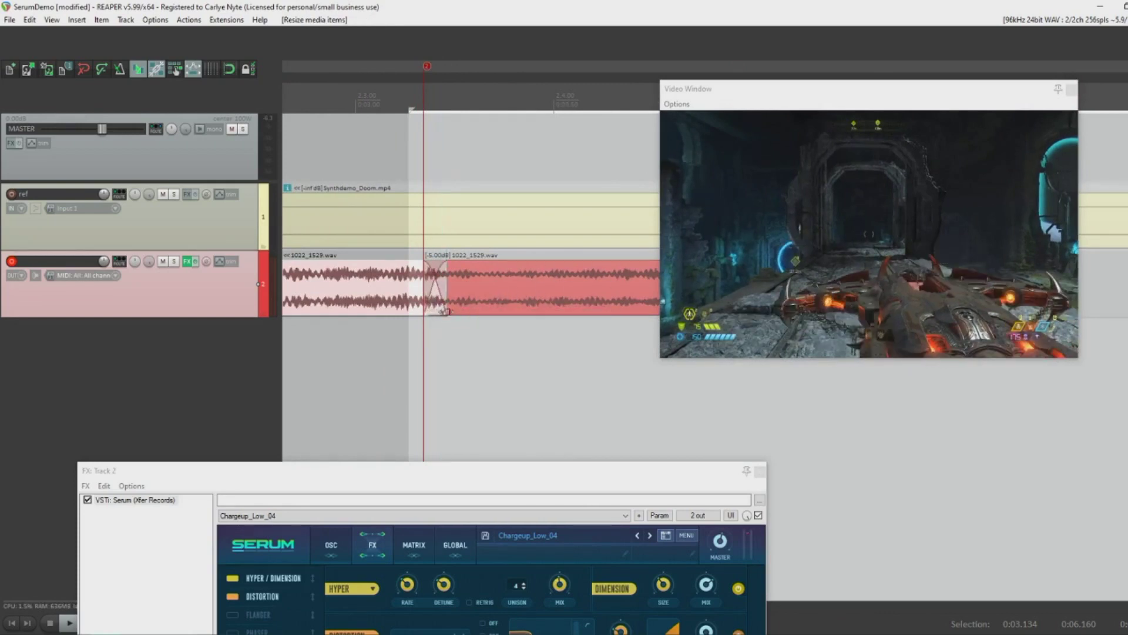
Raise the volume of the part after the second marker by 1 dB to -4 dB
{"action": "scroll", "coordinate": [507, 329], "scroll_direction": "down", "scroll_amount": 3}
{"action": "left_click", "coordinate": [559, 288]}
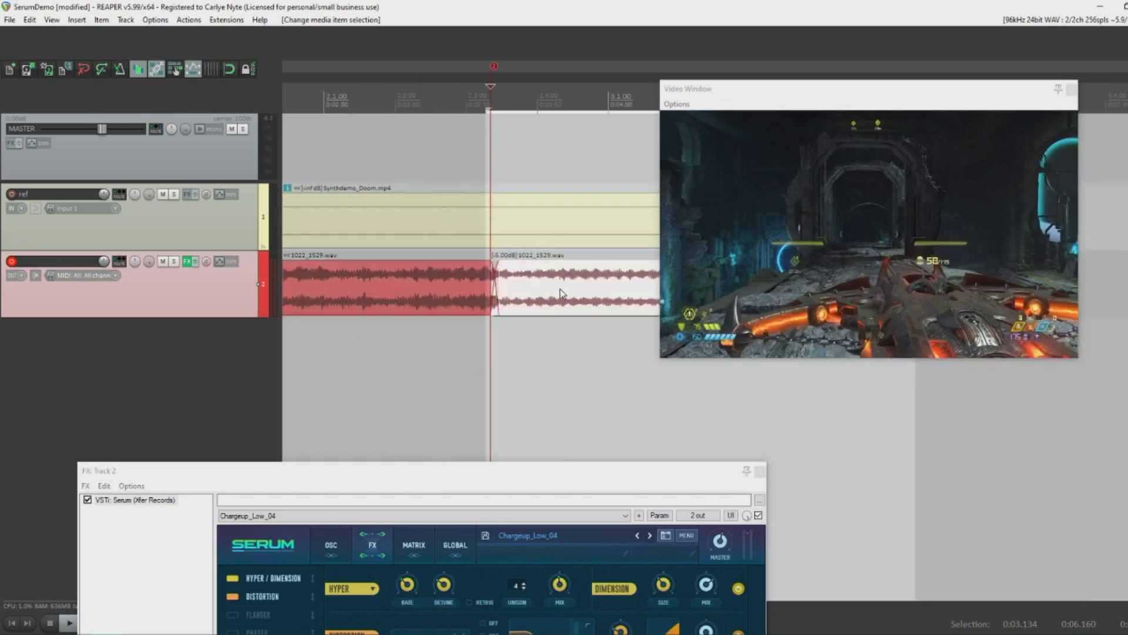
{"action": "key", "text": "shift+Up"}
{"action": "scroll", "coordinate": [612, 375], "scroll_direction": "down", "scroll_amount": 4}
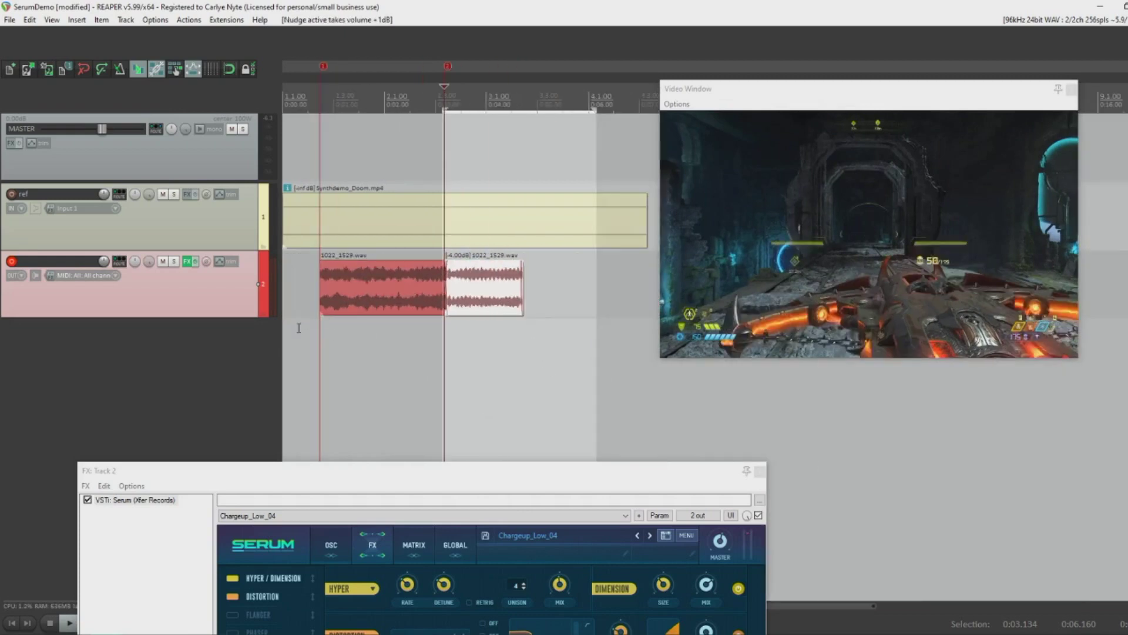
{"action": "scroll", "coordinate": [299, 326], "scroll_direction": "up", "scroll_amount": 4}
{"action": "left_click", "coordinate": [491, 291]}
{"action": "scroll", "coordinate": [419, 341], "scroll_direction": "down", "scroll_amount": 1}
Add a new track below the Serum track and colour it orange
{"action": "double_click", "coordinate": [194, 360]}
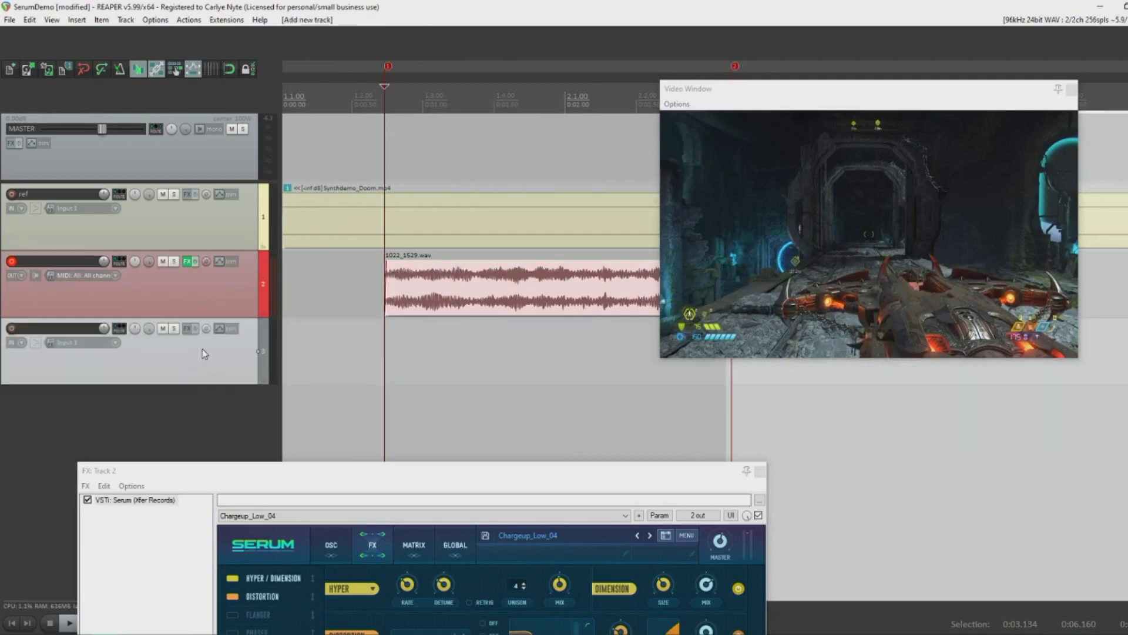
{"action": "key", "text": "8"}
{"action": "key", "text": "7"}
{"action": "key", "text": "5"}
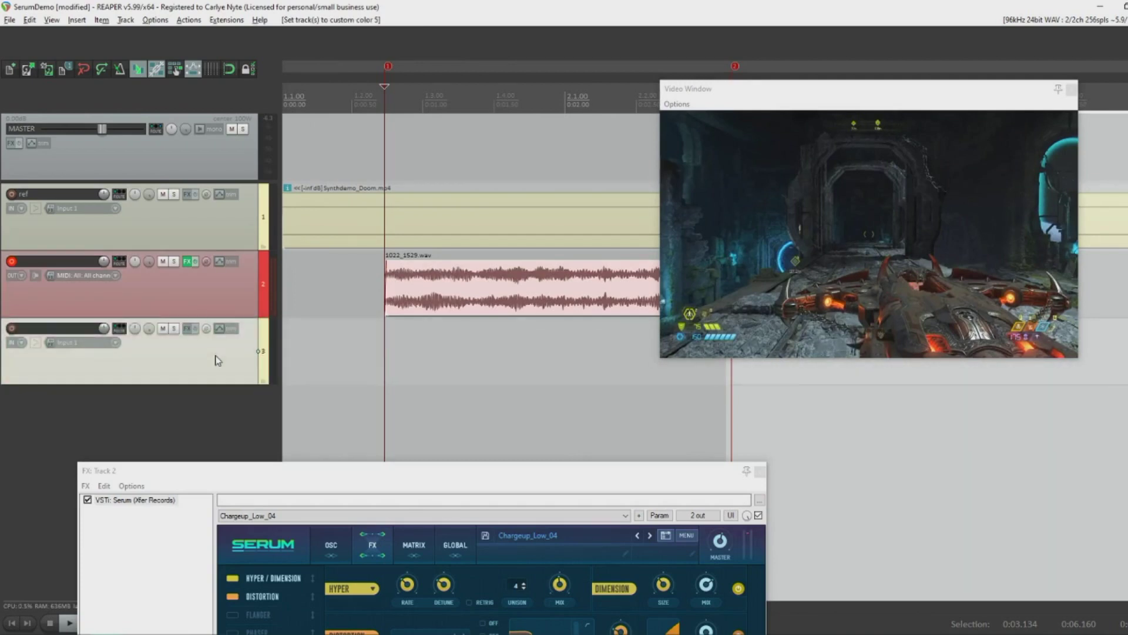
{"action": "key", "text": "6"}
Move both parts of the recorded take down to the new orange track and save the project
{"action": "scroll", "coordinate": [340, 353], "scroll_direction": "down", "scroll_amount": 3}
{"action": "left_click_drag", "start_coordinate": [318, 285], "coordinate": [643, 295]}
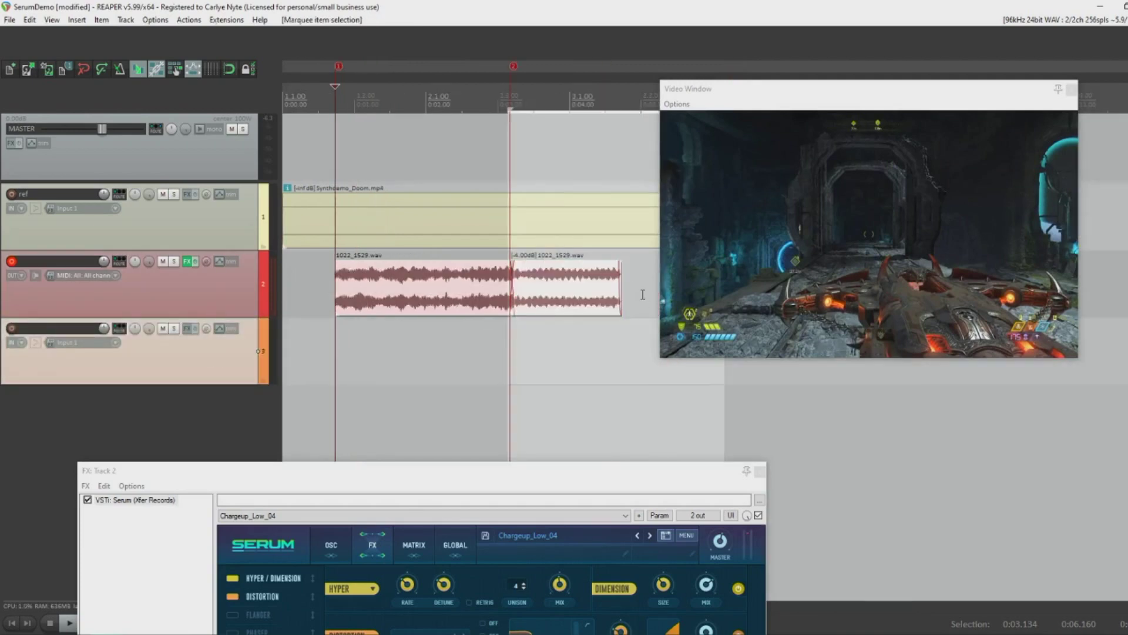
{"action": "key", "text": "KP_2"}
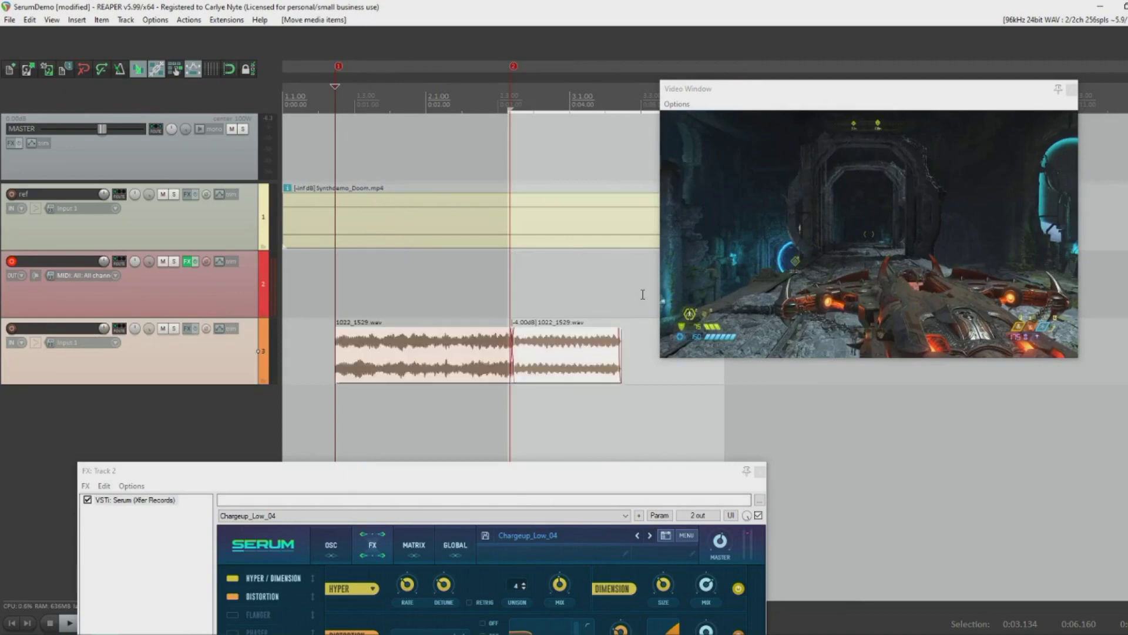
{"action": "left_click", "coordinate": [371, 290]}
{"action": "key", "text": "ctrl+s"}
Bring the Serum window into view and turn off oscillators A and B
{"action": "left_click_drag", "start_coordinate": [382, 471], "coordinate": [639, 175]}
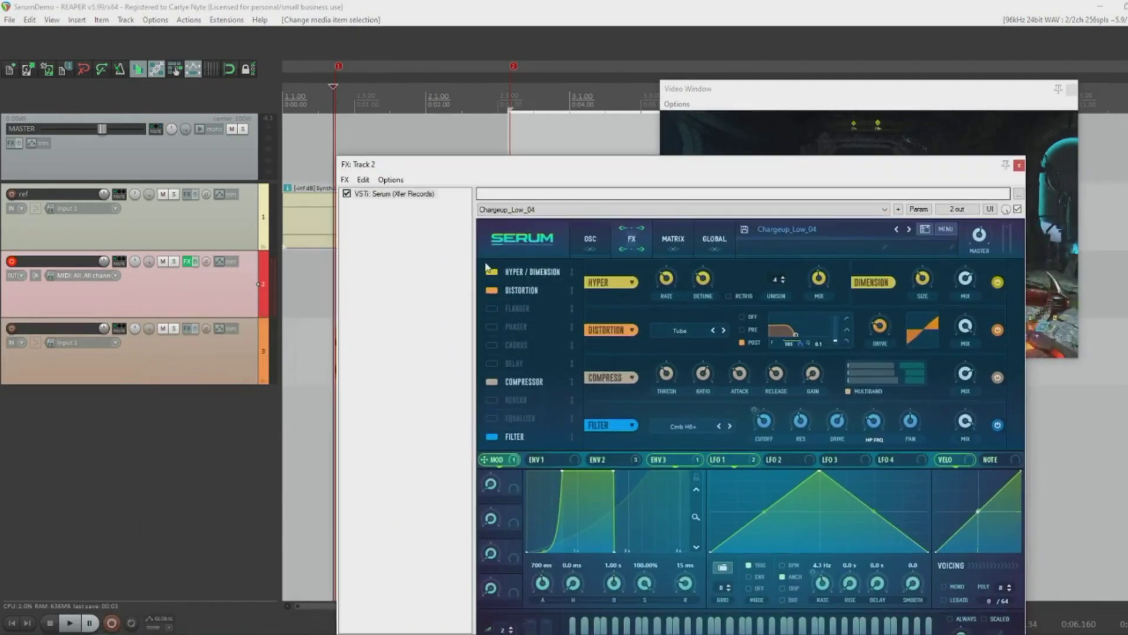
{"action": "left_click_drag", "start_coordinate": [527, 167], "coordinate": [493, 166]}
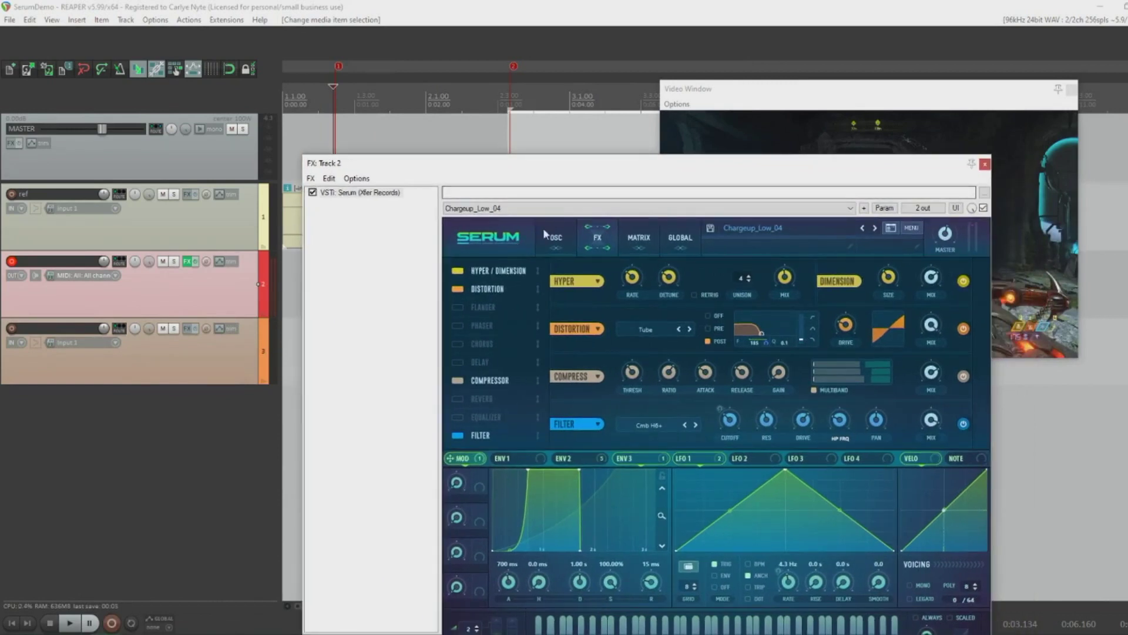
{"action": "left_click", "coordinate": [555, 238]}
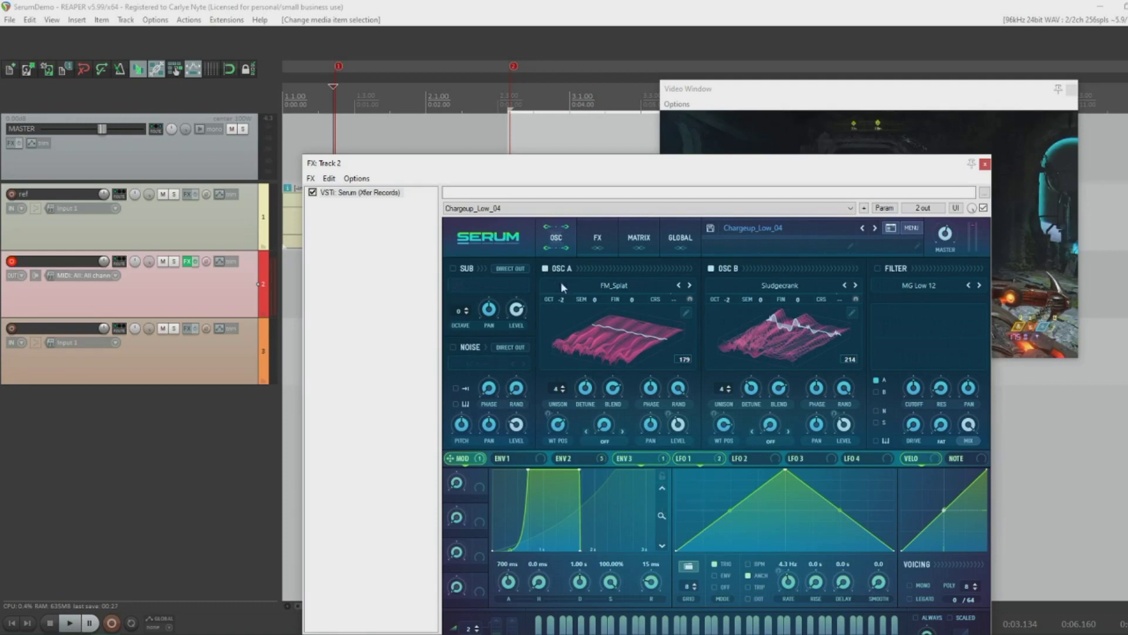
{"action": "left_click", "coordinate": [595, 239]}
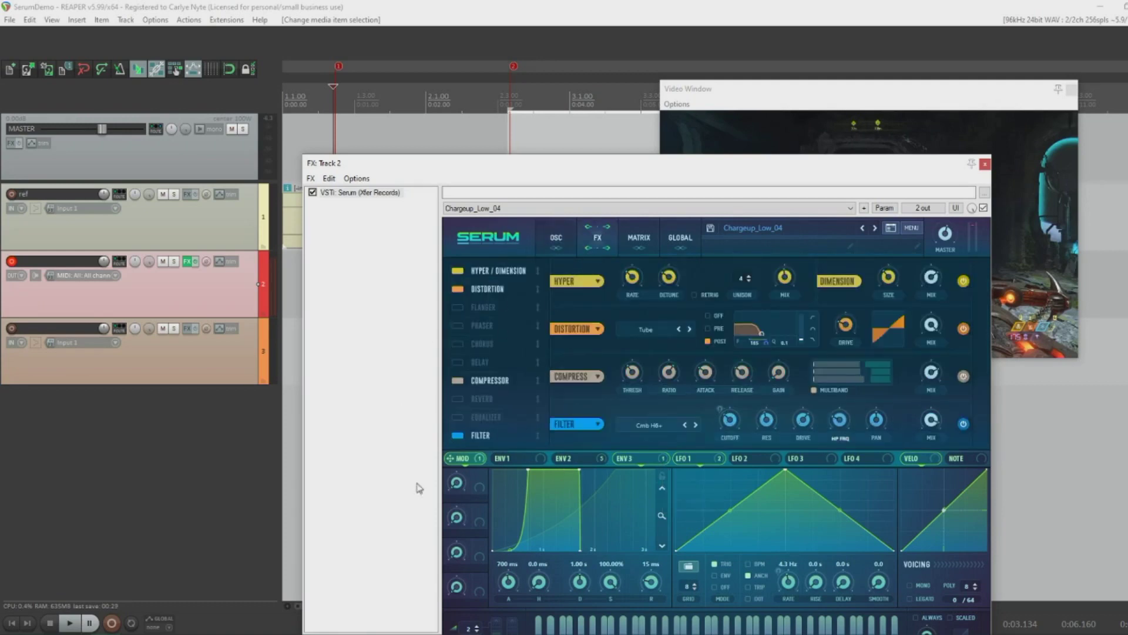
{"action": "left_click", "coordinate": [552, 240]}
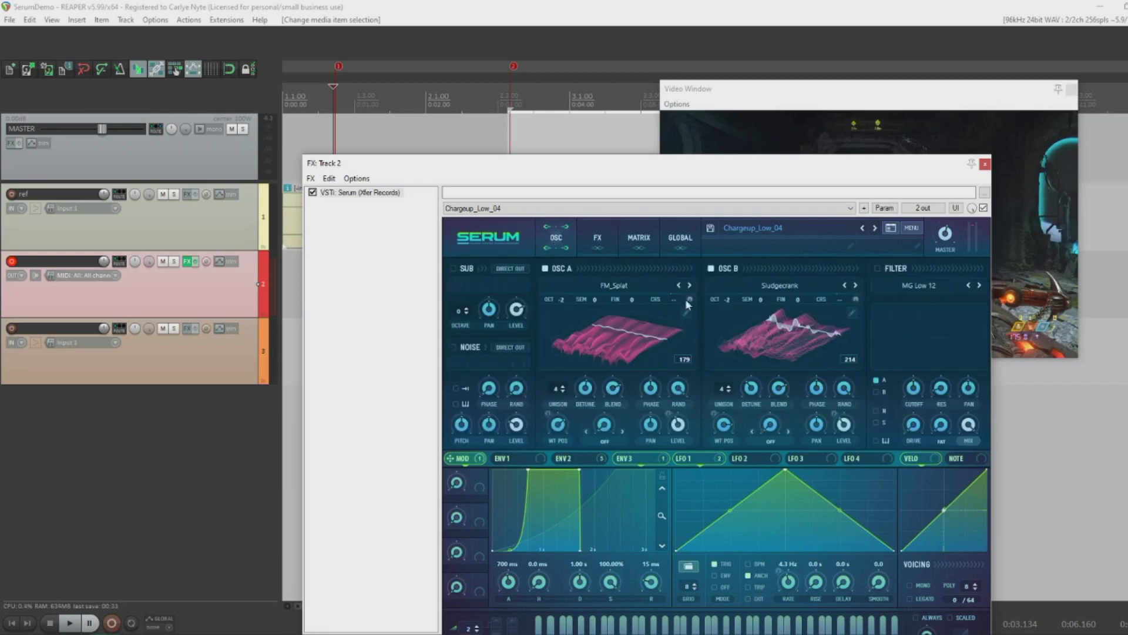
{"action": "left_click", "coordinate": [557, 272]}
{"action": "left_click", "coordinate": [725, 273]}
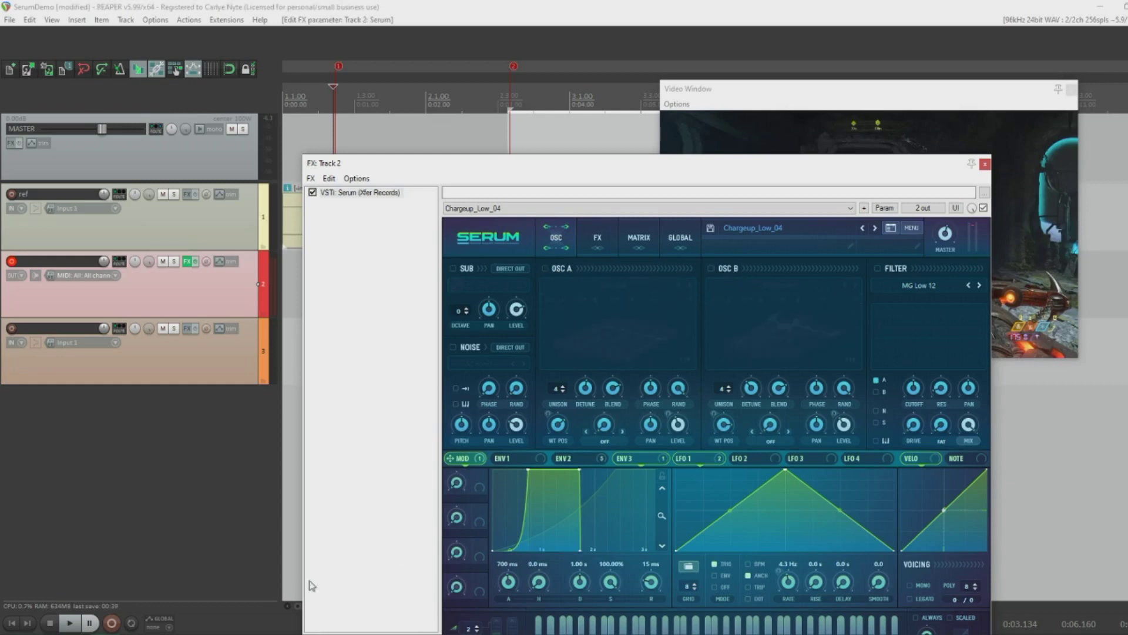
Open the Media Explorer and audition the R300_Hammer-Mechanic single-key-stroke samples
{"action": "key", "text": "ctrl+alt+x"}
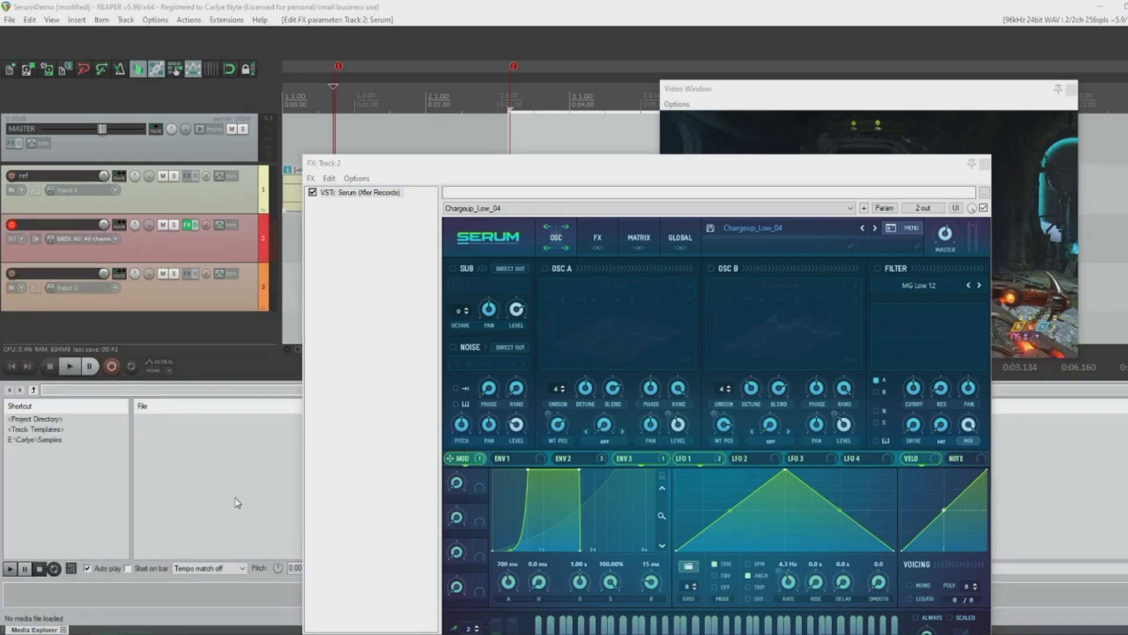
{"action": "scroll", "coordinate": [233, 501], "scroll_direction": "down", "scroll_amount": 1}
{"action": "left_click", "coordinate": [222, 474]}
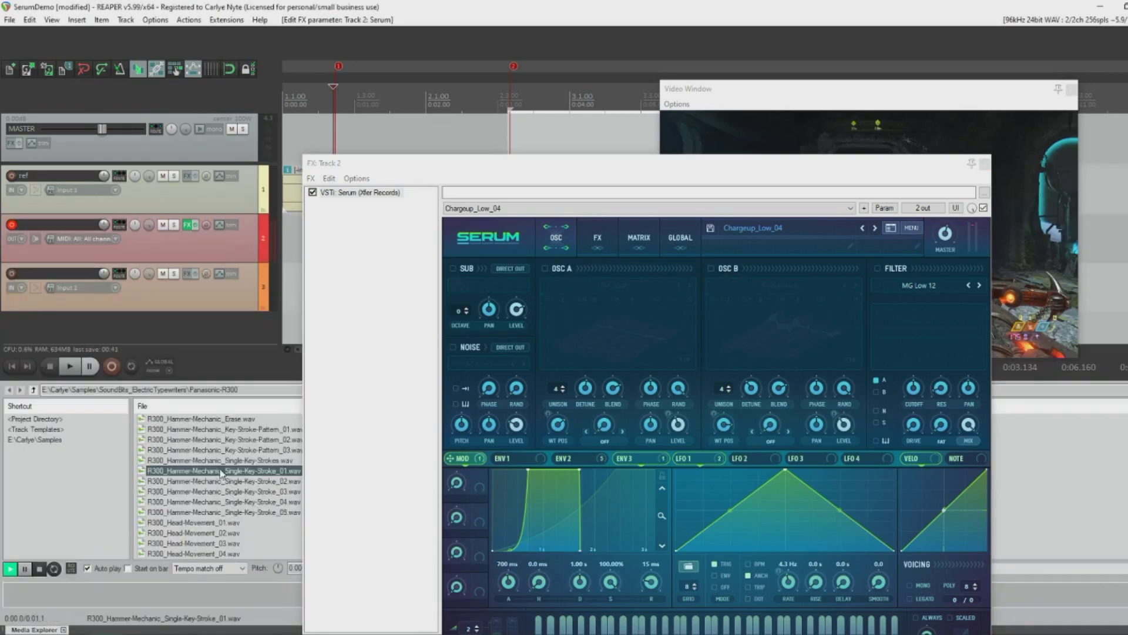
{"action": "scroll", "coordinate": [234, 457], "scroll_direction": "down", "scroll_amount": 1}
{"action": "left_click", "coordinate": [241, 472]}
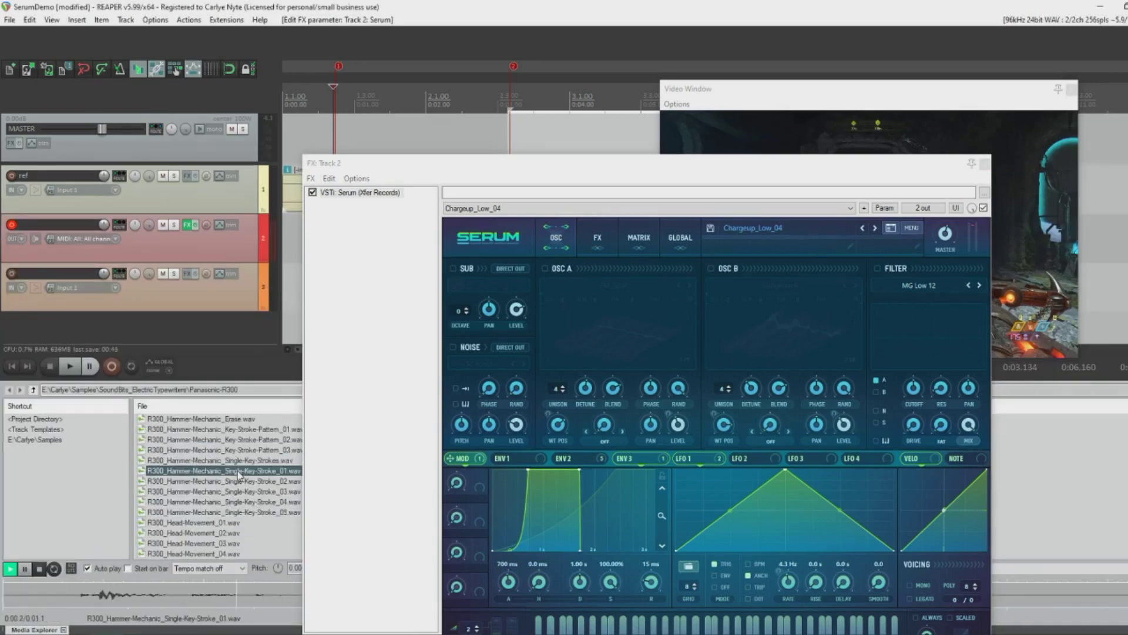
{"action": "left_click", "coordinate": [240, 463]}
{"action": "left_click", "coordinate": [232, 481]}
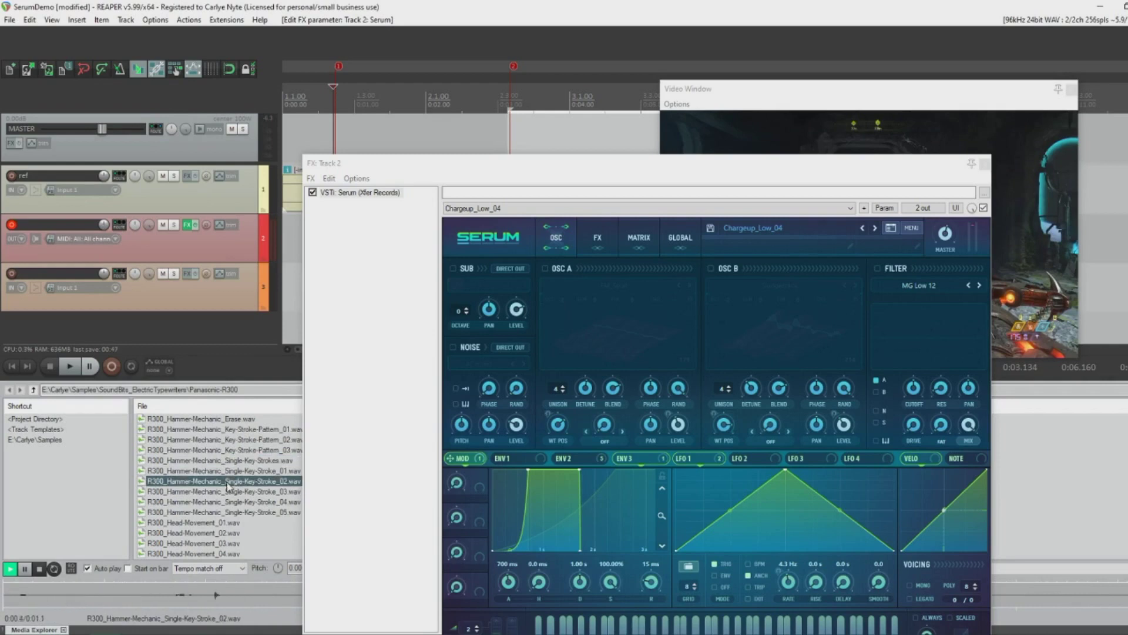
{"action": "left_click", "coordinate": [224, 492]}
Load R300_Hammer-Mechanic_Single-Key-Stroke_01.wav into Serum's noise oscillator and reposition the plugin window to show its keyboard
{"action": "left_click", "coordinate": [231, 471]}
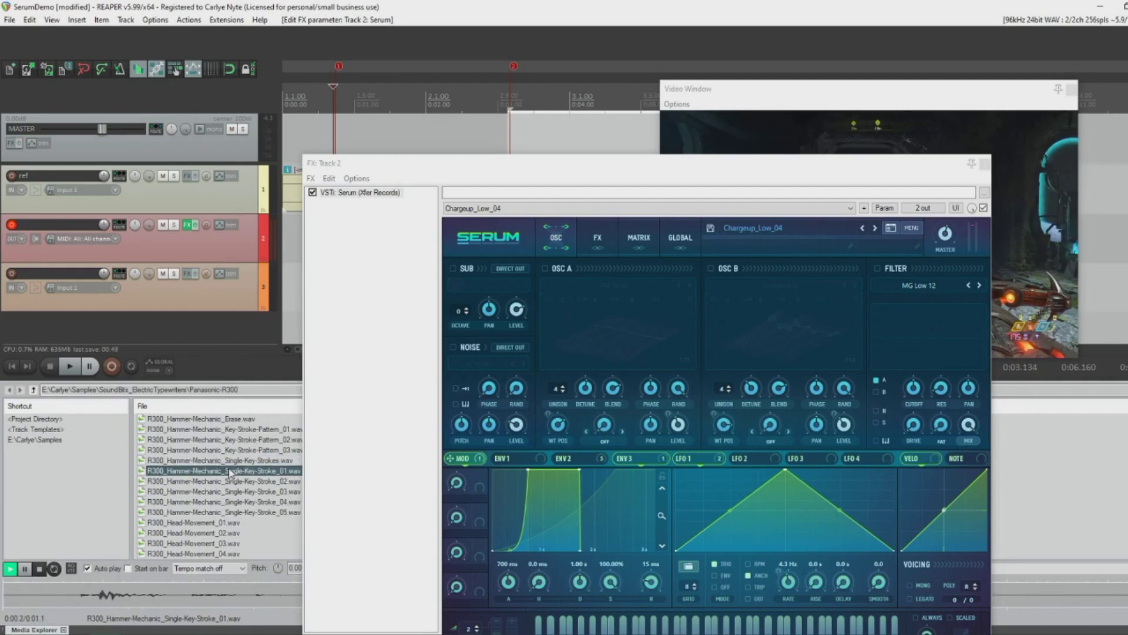
{"action": "left_click_drag", "start_coordinate": [276, 472], "coordinate": [481, 364]}
{"action": "left_click", "coordinate": [707, 171]}
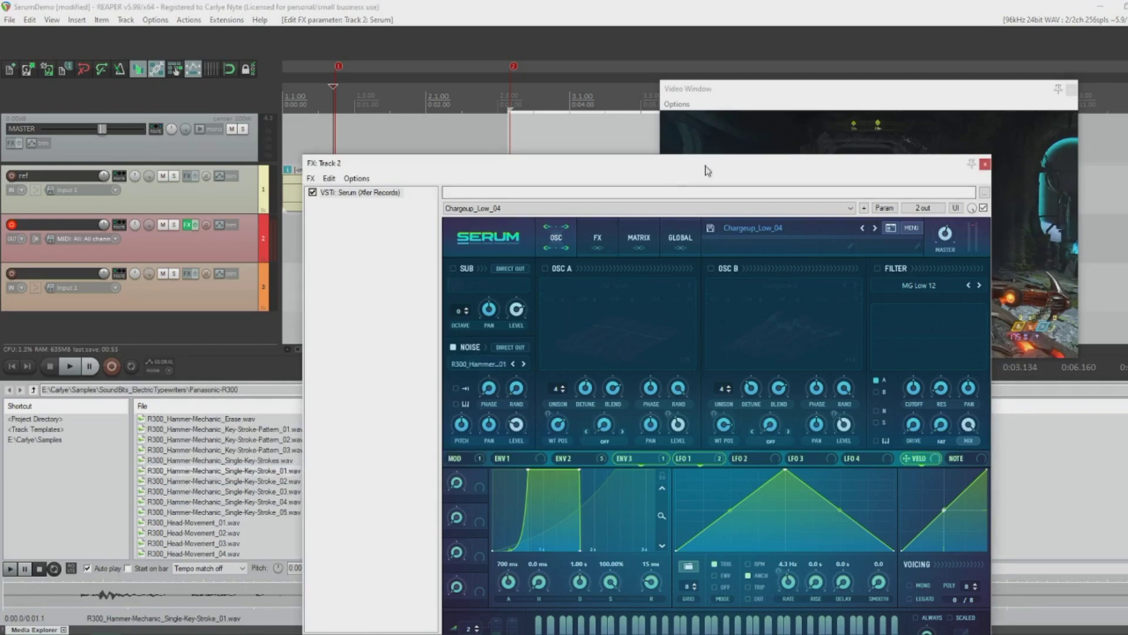
{"action": "left_click_drag", "start_coordinate": [689, 171], "coordinate": [653, 98]}
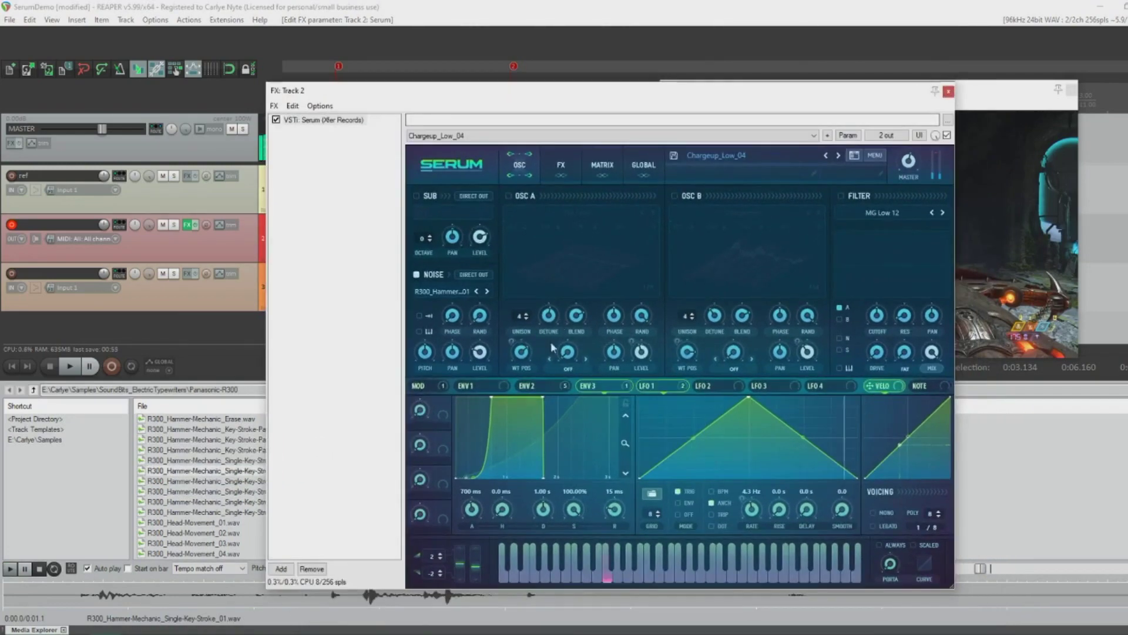
Bypass the Hyper/Dimension, Distortion and Filter effects in Serum
{"action": "left_click", "coordinate": [561, 171]}
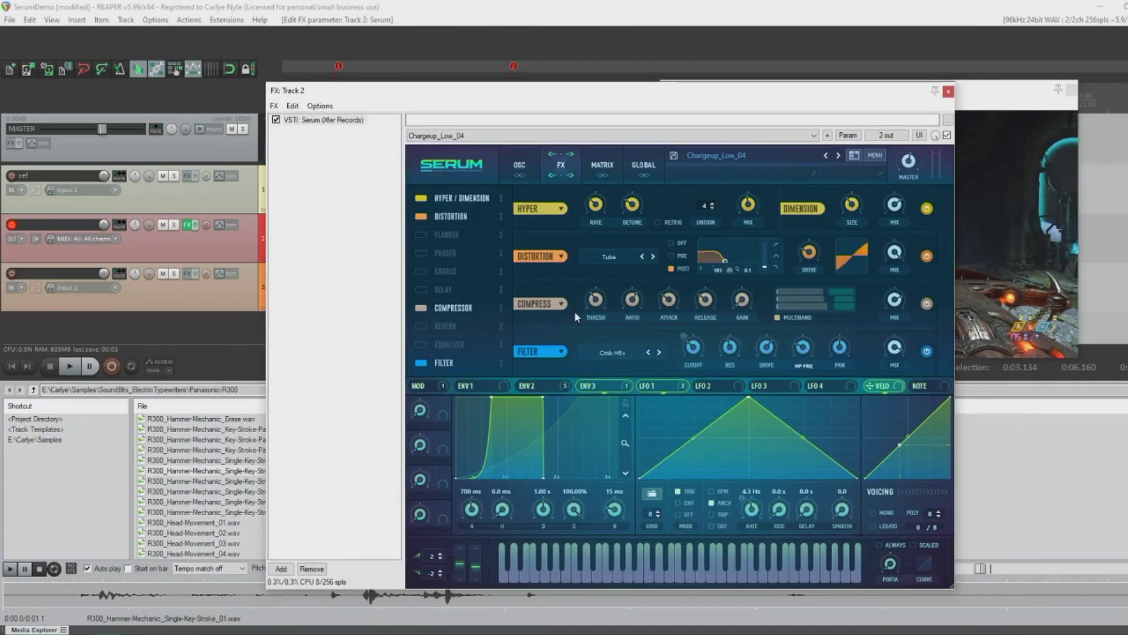
{"action": "left_click", "coordinate": [927, 209]}
{"action": "left_click", "coordinate": [927, 256]}
{"action": "left_click", "coordinate": [518, 165]}
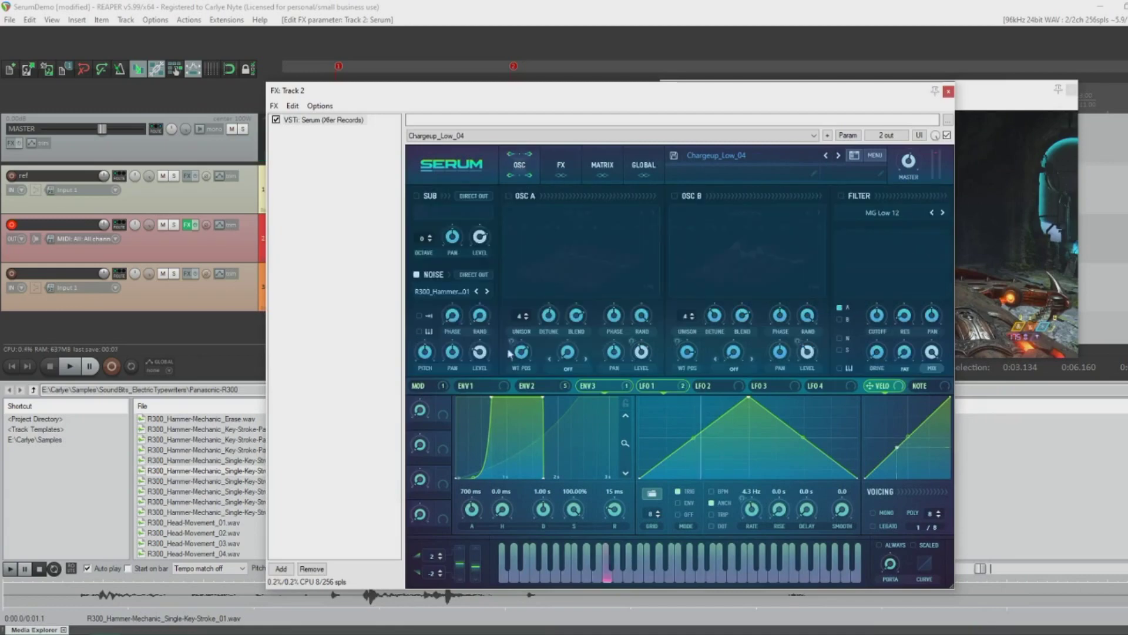
{"action": "mouse_move", "coordinate": [425, 362]}
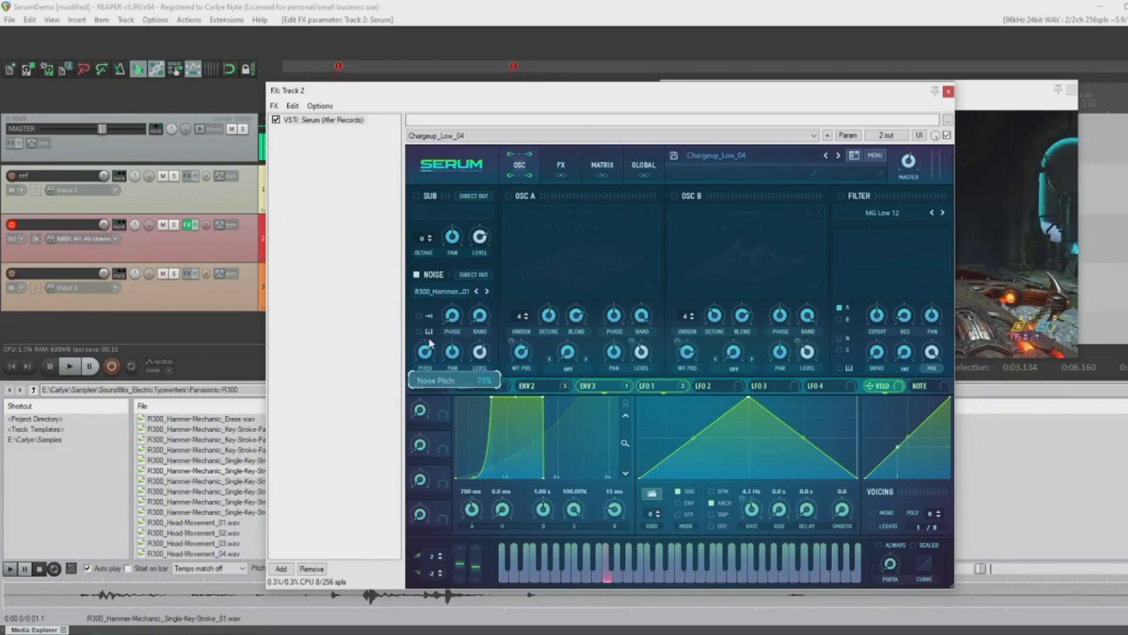
{"action": "left_click", "coordinate": [561, 164]}
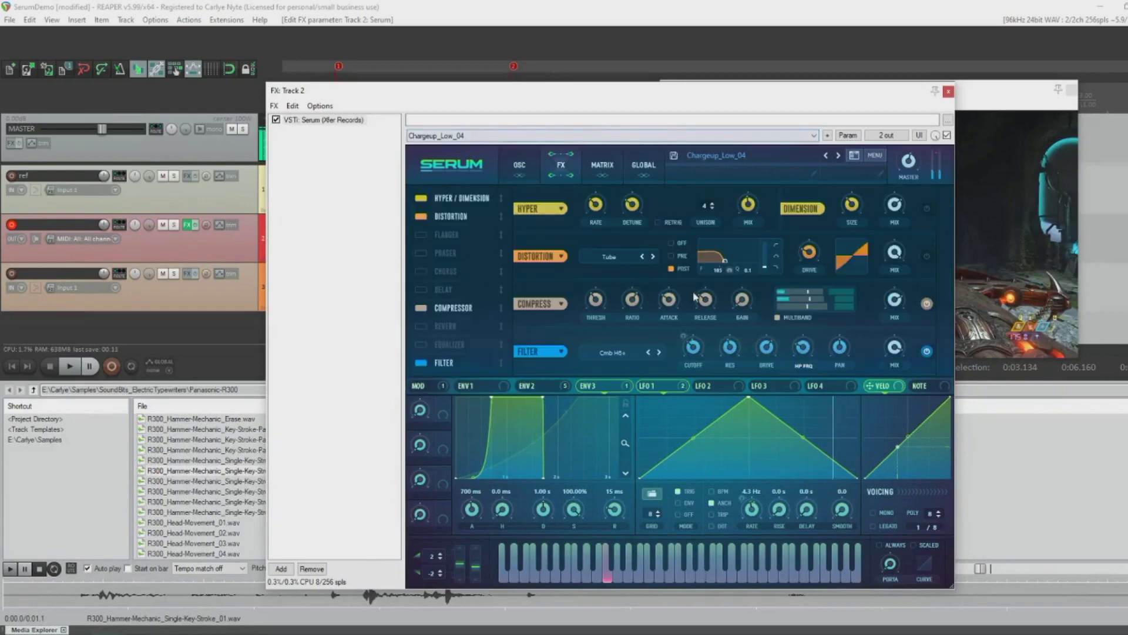
{"action": "left_click", "coordinate": [927, 351]}
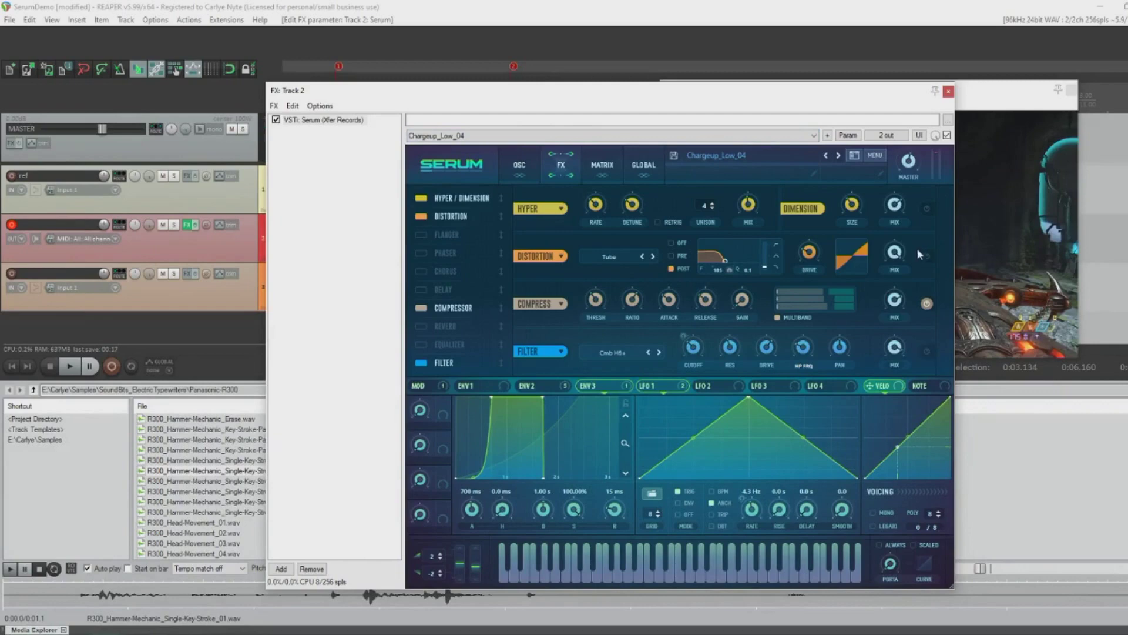
Try the Distortion effect with its mix at about 46%, bypass it again and re-enable Hyper
{"action": "left_click", "coordinate": [927, 256]}
{"action": "mouse_move", "coordinate": [892, 269]}
{"action": "left_mouse_down"}
{"action": "mouse_move", "coordinate": [909, 228]}
{"action": "mouse_move", "coordinate": [890, 284]}
{"action": "left_mouse_up"}
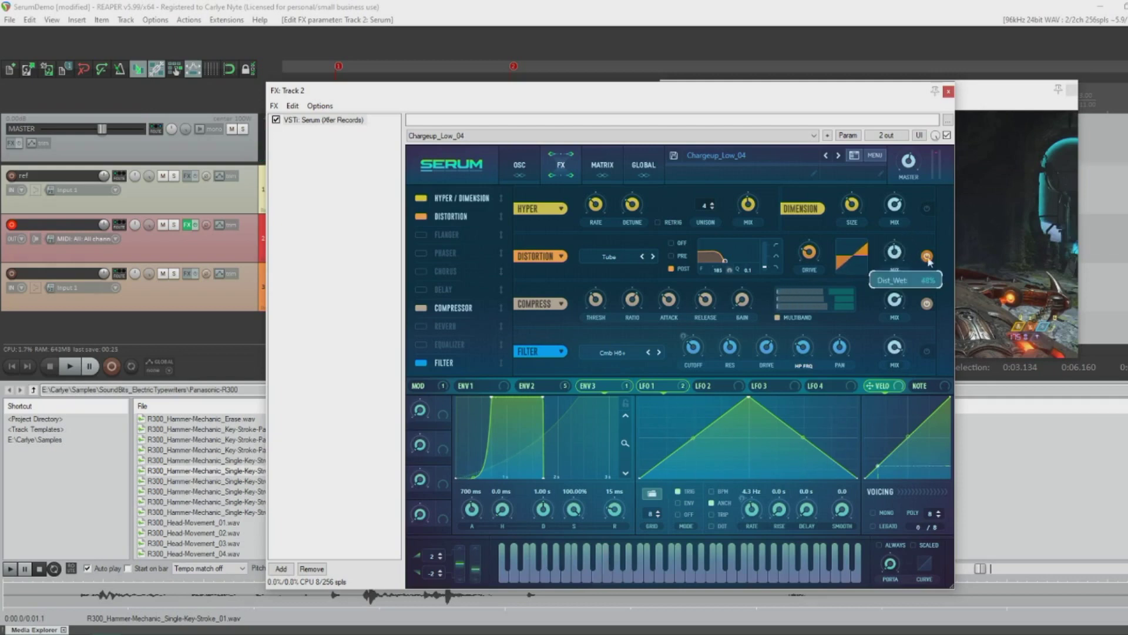
{"action": "left_click_drag", "start_coordinate": [915, 220], "coordinate": [864, 276]}
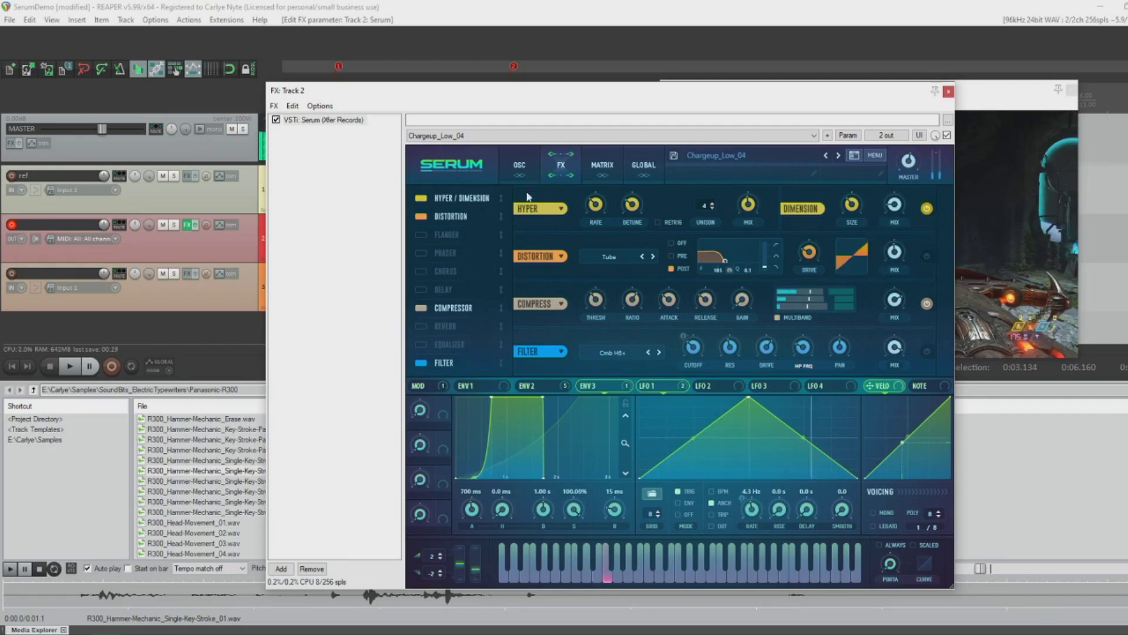
Enable one-shot playback for Serum's noise oscillator and move the plugin window clear of the timeline
{"action": "mouse_move", "coordinate": [841, 292]}
{"action": "left_click", "coordinate": [519, 165]}
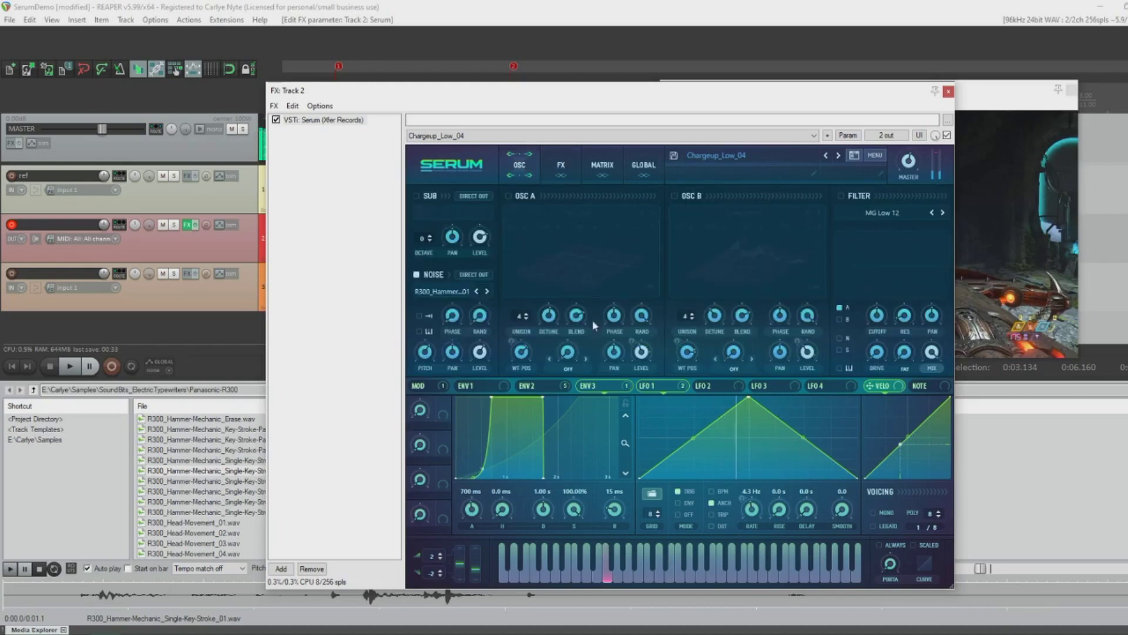
{"action": "mouse_move", "coordinate": [433, 337]}
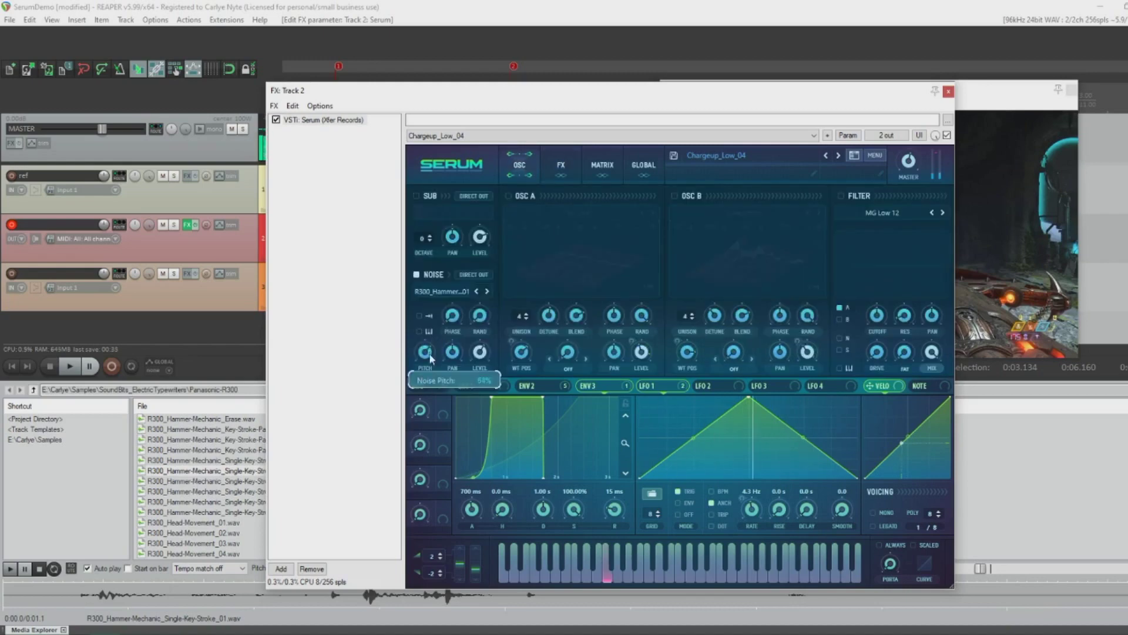
{"action": "left_click", "coordinate": [429, 316]}
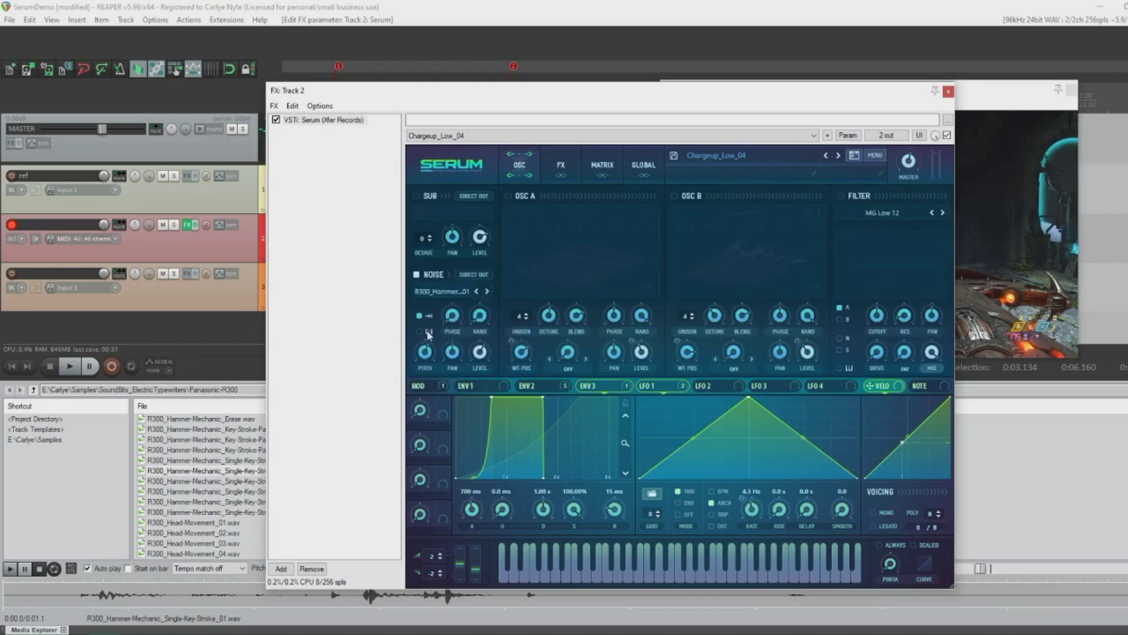
{"action": "mouse_move", "coordinate": [430, 360]}
{"action": "left_click_drag", "start_coordinate": [837, 102], "coordinate": [946, 98]}
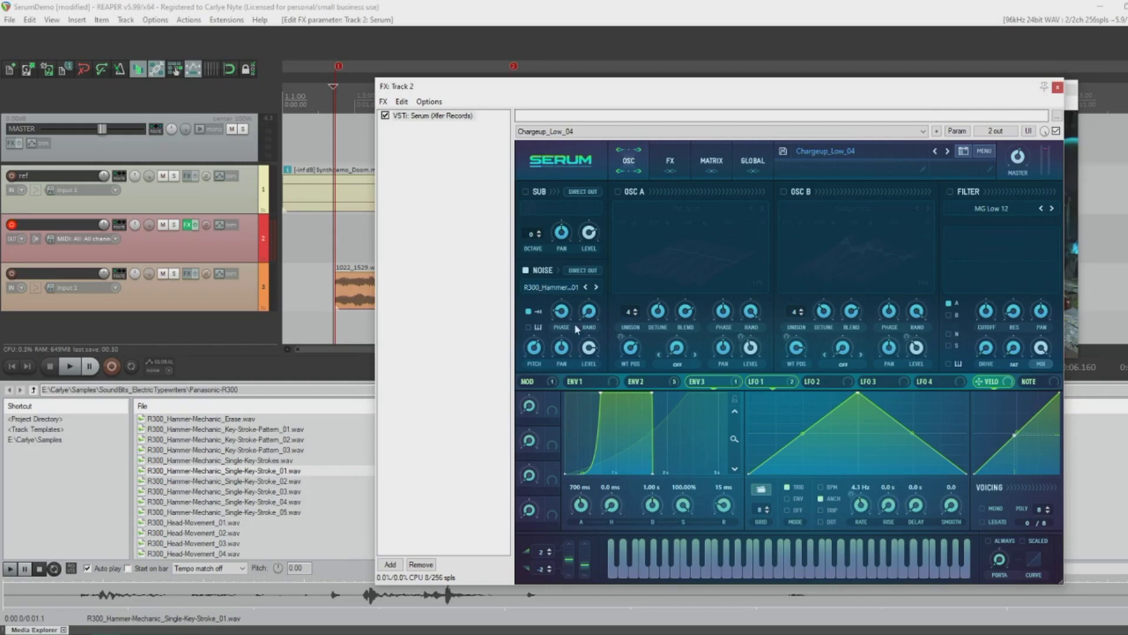
{"action": "left_click_drag", "start_coordinate": [950, 92], "coordinate": [877, 357]}
Record a take of the hammer sound on track 2 and mute the two 1022_1529.wav items on track 3
{"action": "left_click", "coordinate": [326, 249]}
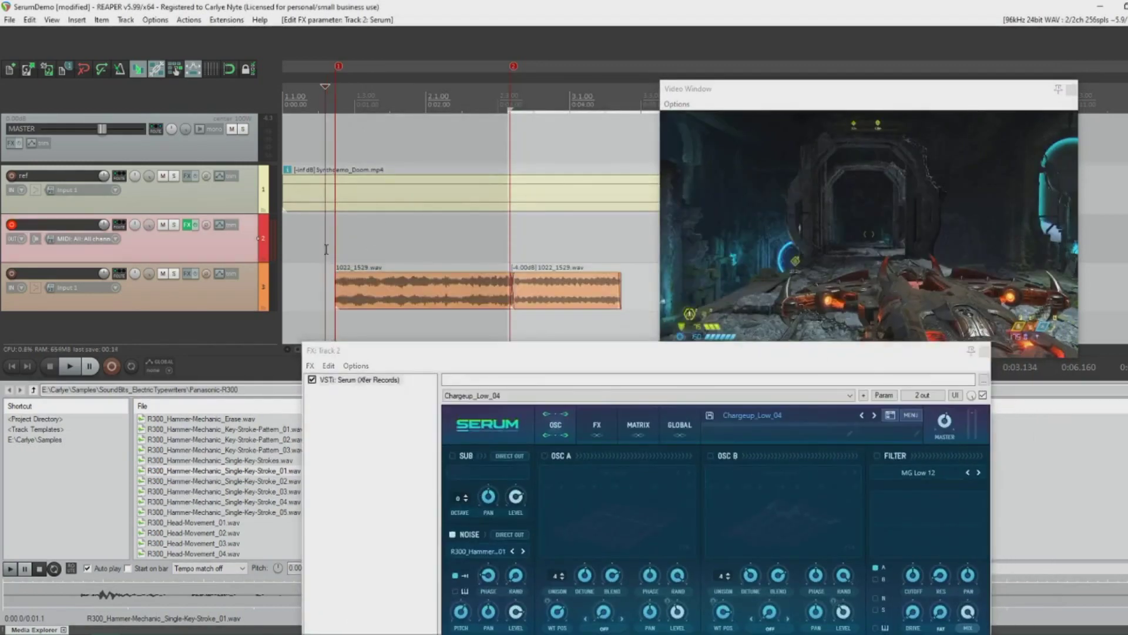
{"action": "key", "text": "ctrl+r"}
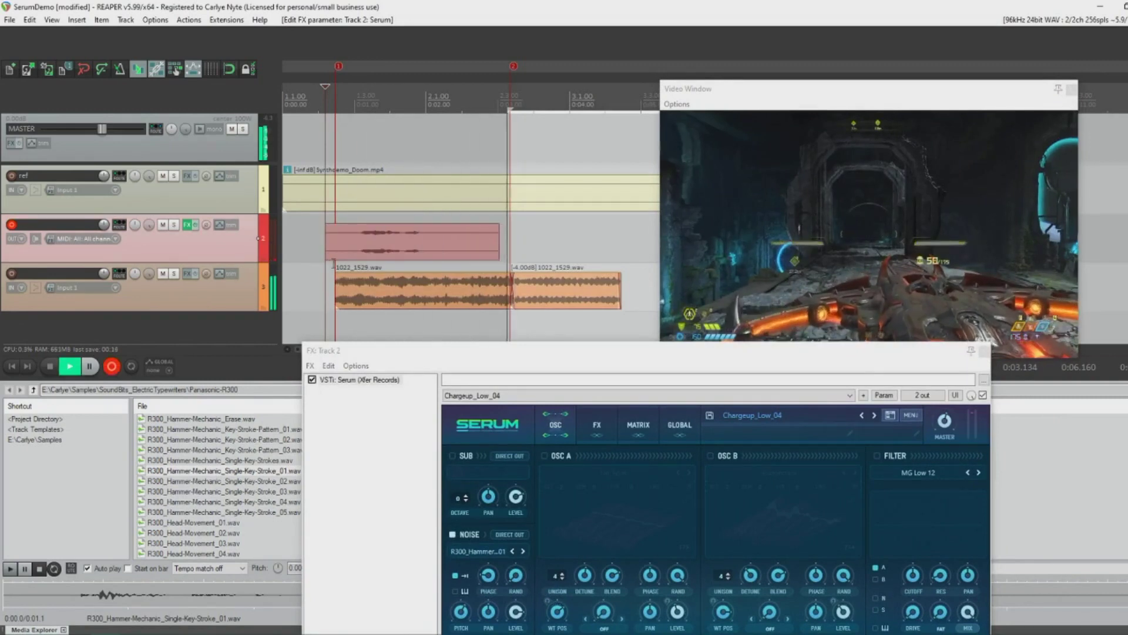
{"action": "key", "text": "space"}
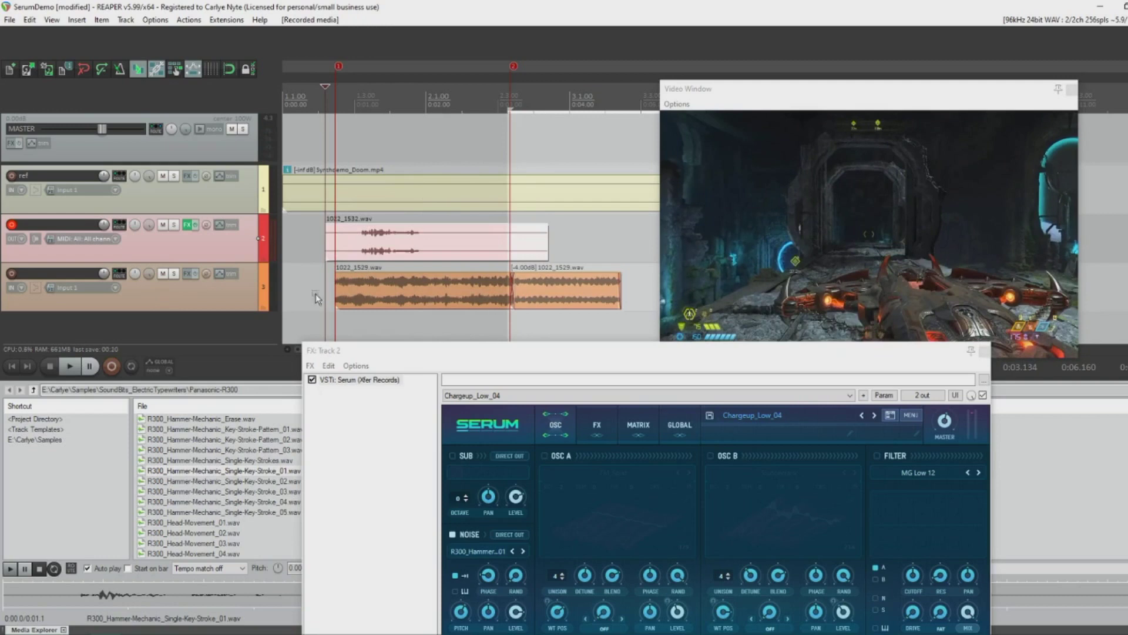
{"action": "left_click_drag", "start_coordinate": [315, 298], "coordinate": [554, 328]}
{"action": "key", "text": "m"}
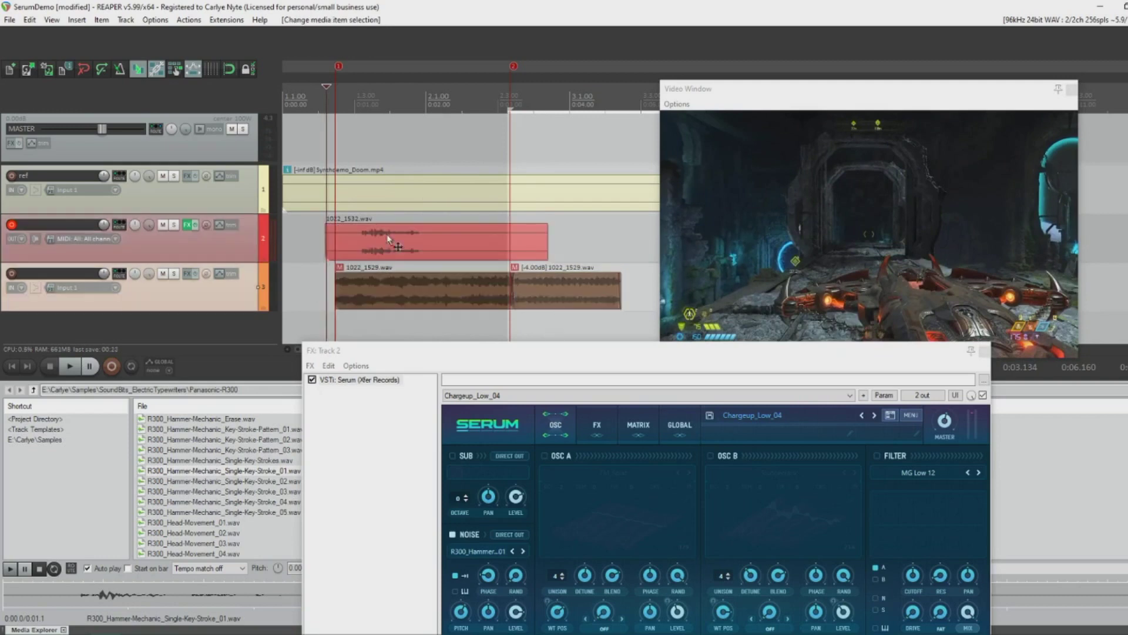
Move the 1022_1532.wav item earlier and raise its take volume to +8 dB
{"action": "left_click_drag", "start_coordinate": [387, 237], "coordinate": [332, 261]}
{"action": "key", "text": "ctrl+Up"}
{"action": "key", "text": "ctrl+Up"}
{"action": "key", "text": "ctrl+Up"}
{"action": "key", "text": "ctrl+Up"}
{"action": "key", "text": "ctrl+Up"}
{"action": "key", "text": "ctrl+Up"}
{"action": "key", "text": "ctrl+Up"}
{"action": "key", "text": "ctrl+Up"}
{"action": "scroll", "coordinate": [301, 246], "scroll_direction": "down", "scroll_amount": 5}
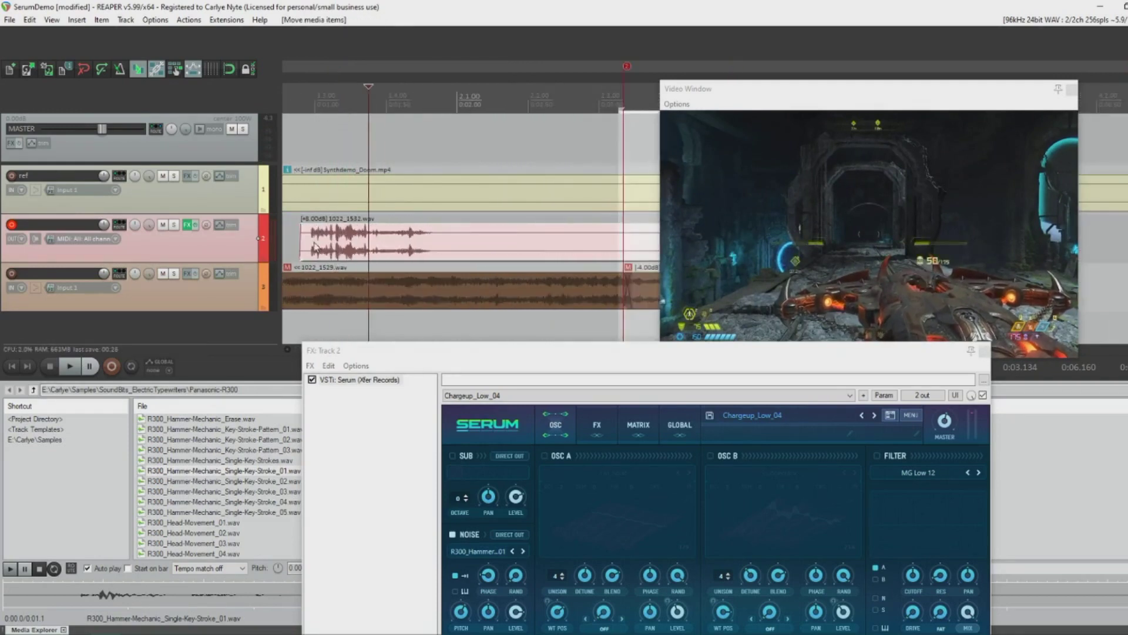
Trim the silent start off 1022_1532.wav and place the item between 1.3.00 and 2.1.00
{"action": "scroll", "coordinate": [323, 251], "scroll_direction": "up", "scroll_amount": 7}
{"action": "left_click", "coordinate": [361, 259]}
{"action": "key", "text": "a"}
{"action": "left_click_drag", "start_coordinate": [372, 227], "coordinate": [362, 227]}
{"action": "scroll", "coordinate": [389, 247], "scroll_direction": "down", "scroll_amount": 5}
{"action": "left_click_drag", "start_coordinate": [455, 250], "coordinate": [553, 246]}
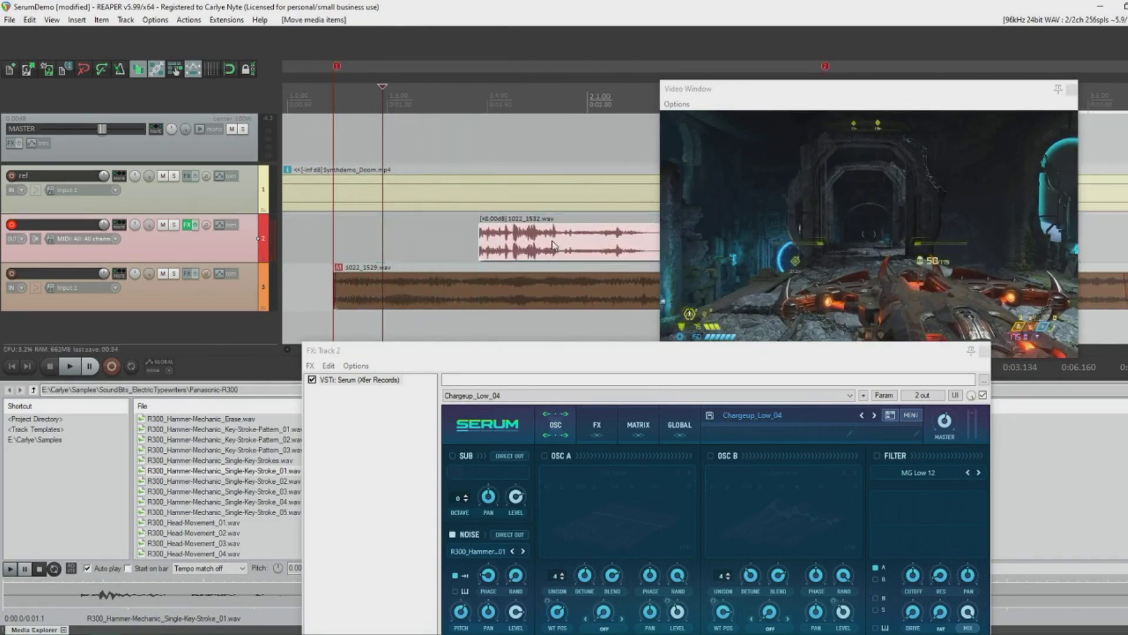
Lower the 1022_1532.wav take volume to +6 dB and adjust the item's timing while playing it against the video
{"action": "scroll", "coordinate": [373, 245], "scroll_direction": "down", "scroll_amount": 3}
{"action": "left_click", "coordinate": [471, 245]}
{"action": "key", "text": "ctrl+Down"}
{"action": "key", "text": "ctrl+Down"}
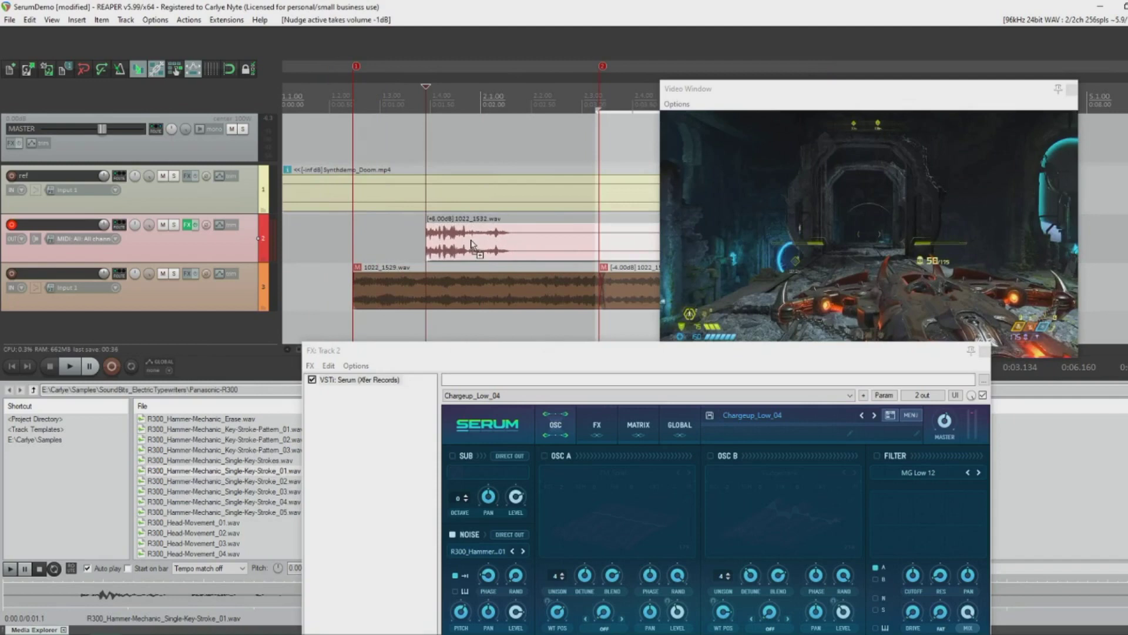
{"action": "left_click", "coordinate": [377, 257]}
{"action": "left_click", "coordinate": [337, 266]}
{"action": "key", "text": "space"}
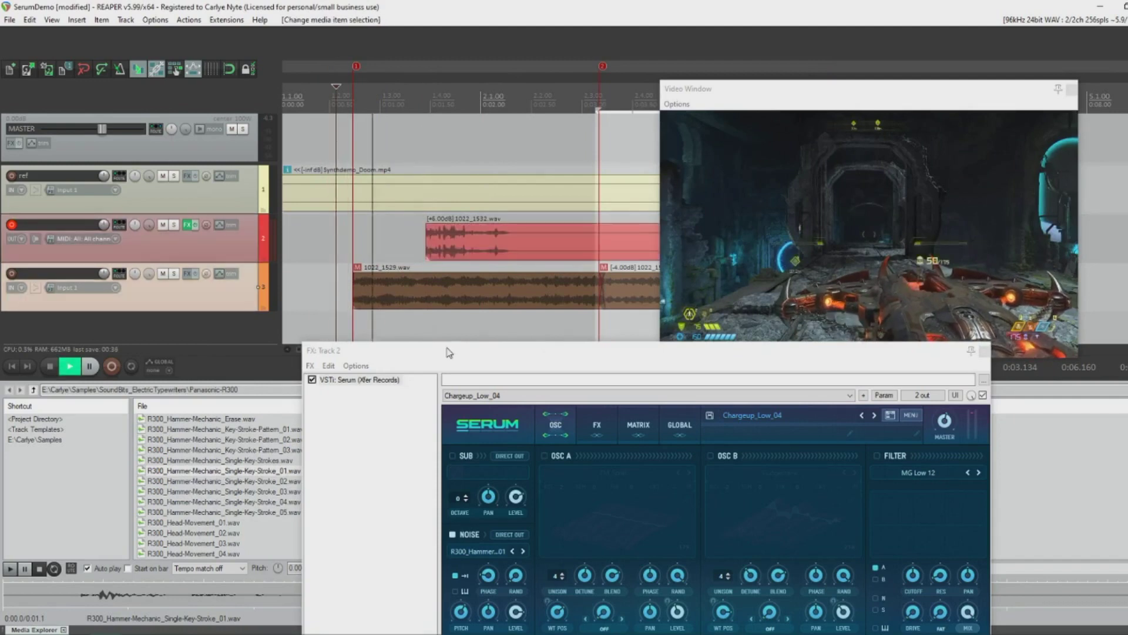
{"action": "key", "text": "space"}
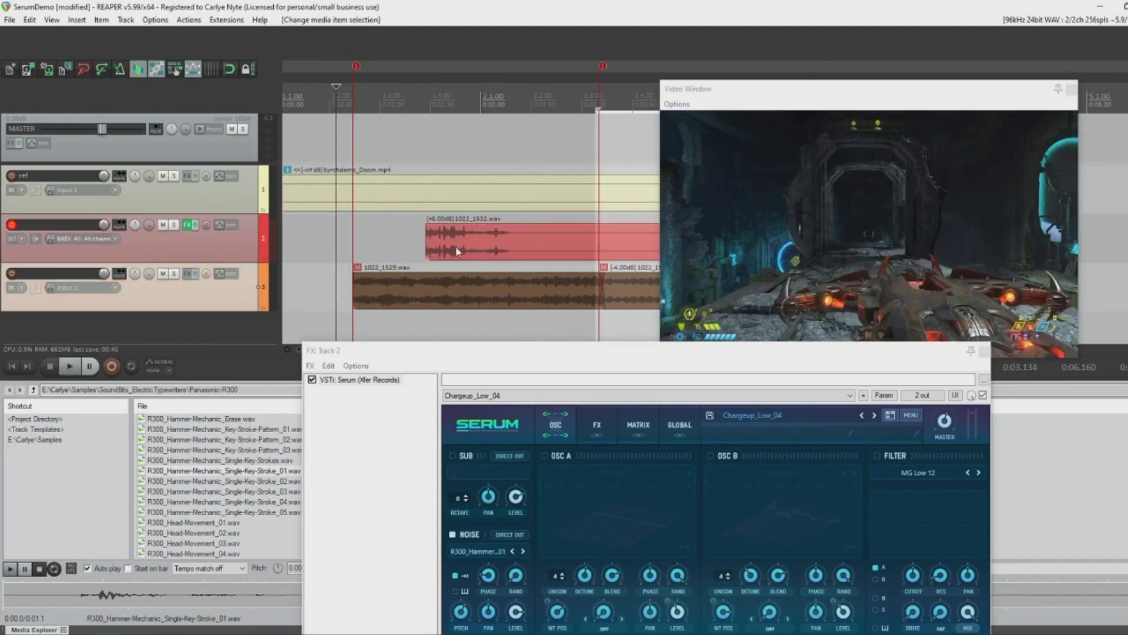
{"action": "mouse_move", "coordinate": [469, 257]}
{"action": "left_mouse_down"}
{"action": "mouse_move", "coordinate": [482, 252]}
{"action": "mouse_move", "coordinate": [448, 257]}
{"action": "mouse_move", "coordinate": [492, 253]}
{"action": "mouse_move", "coordinate": [447, 258]}
{"action": "left_mouse_up"}
{"action": "key", "text": "space"}
{"action": "key", "text": "space"}
Split 1022_1532.wav after its opening clicks, audition the separated parts and delete the short first piece
{"action": "left_click", "coordinate": [445, 254]}
{"action": "key", "text": "s"}
{"action": "left_click", "coordinate": [397, 236]}
{"action": "left_click", "coordinate": [374, 245]}
{"action": "key", "text": "space"}
{"action": "key", "text": "space"}
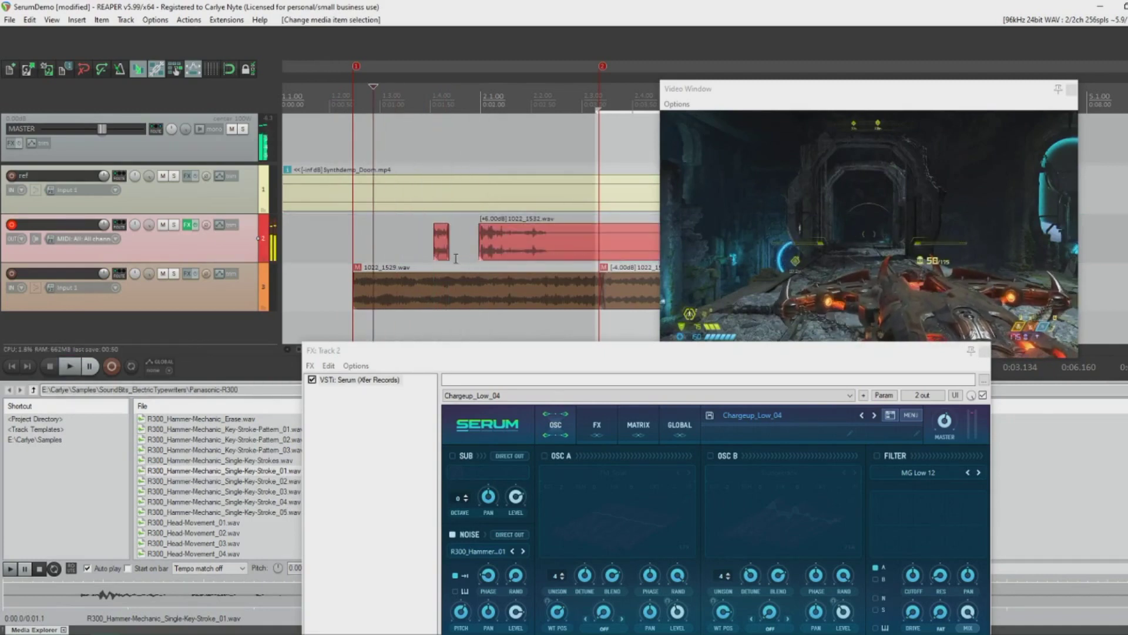
{"action": "left_click", "coordinate": [442, 258]}
{"action": "key", "text": "Delete"}
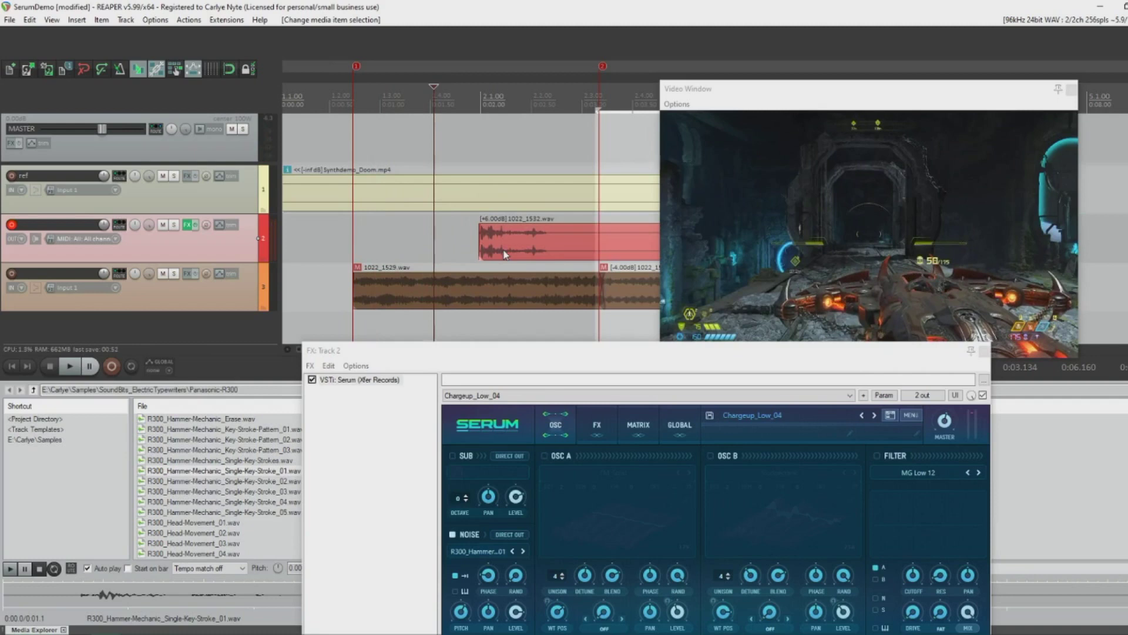
Move the remaining 1022_1532.wav item back to just before 1.4.00 and play it with the video
{"action": "left_click_drag", "start_coordinate": [505, 253], "coordinate": [456, 259]}
{"action": "left_click", "coordinate": [361, 238]}
{"action": "left_click", "coordinate": [336, 252]}
{"action": "key", "text": "space"}
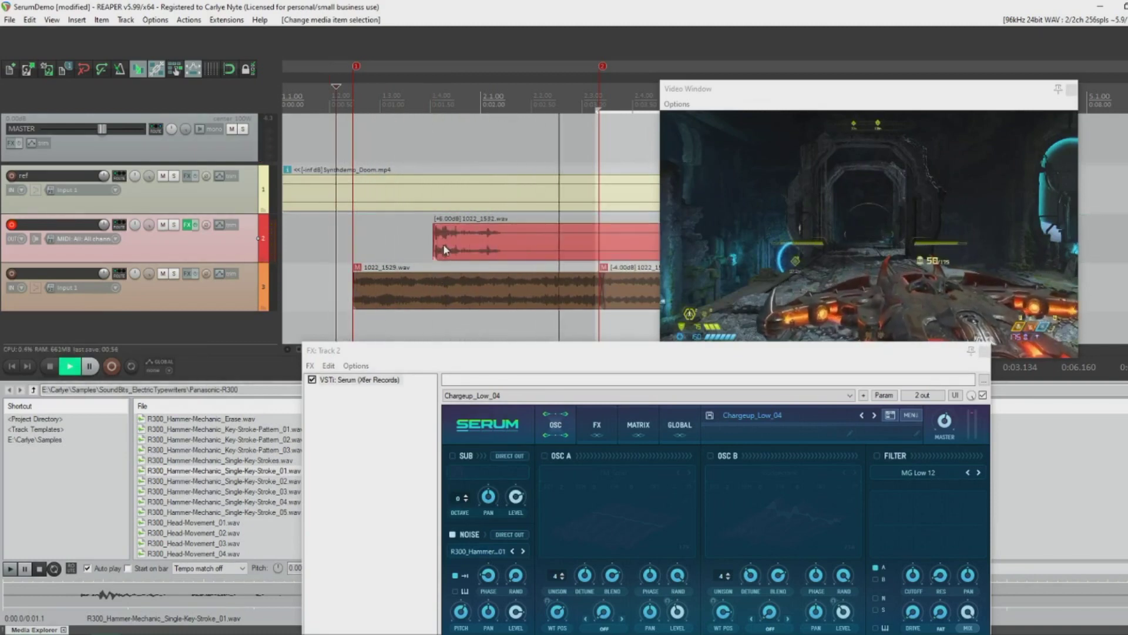
{"action": "key", "text": "space"}
Split 1022_1532.wav between its two groups of clicks, shift the second part later and audition the new timing
{"action": "scroll", "coordinate": [443, 245], "scroll_direction": "up", "scroll_amount": 2}
{"action": "left_click", "coordinate": [398, 255]}
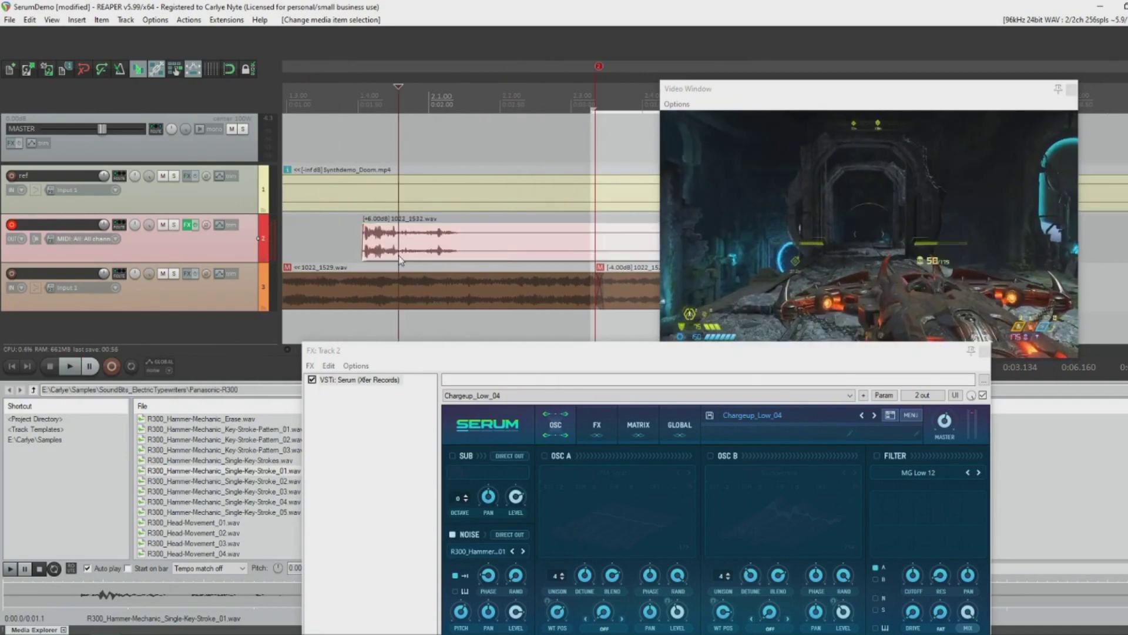
{"action": "key", "text": "s"}
{"action": "left_click", "coordinate": [357, 242]}
{"action": "left_click_drag", "start_coordinate": [438, 246], "coordinate": [483, 247]}
{"action": "left_click", "coordinate": [329, 240]}
{"action": "key", "text": "space"}
{"action": "key", "text": "space"}
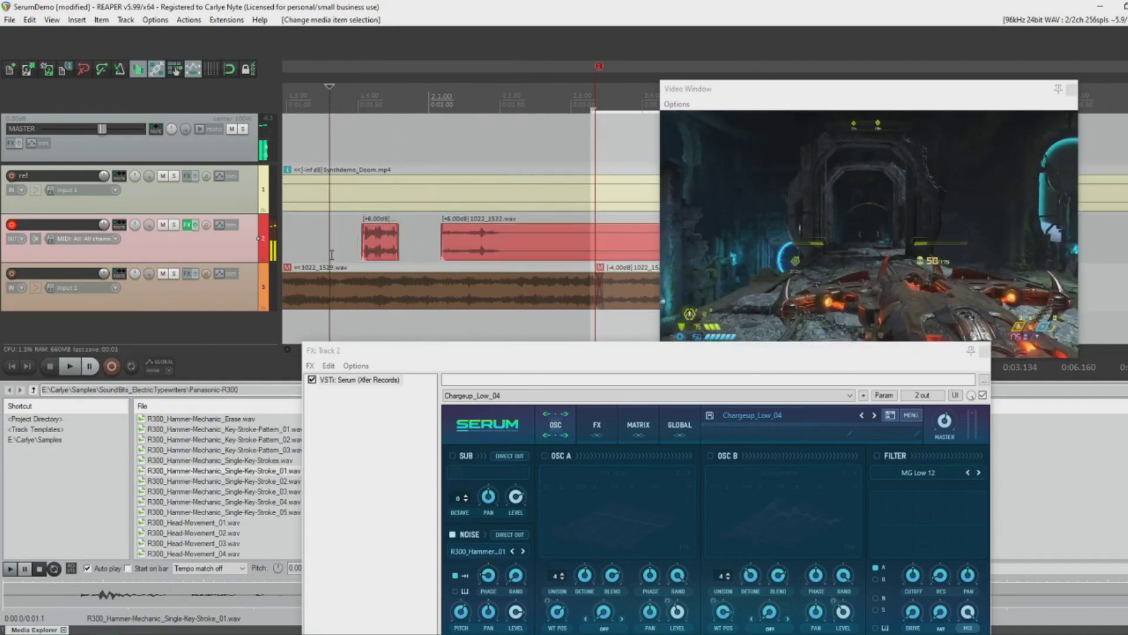
{"action": "left_click", "coordinate": [306, 251]}
{"action": "key", "text": "space"}
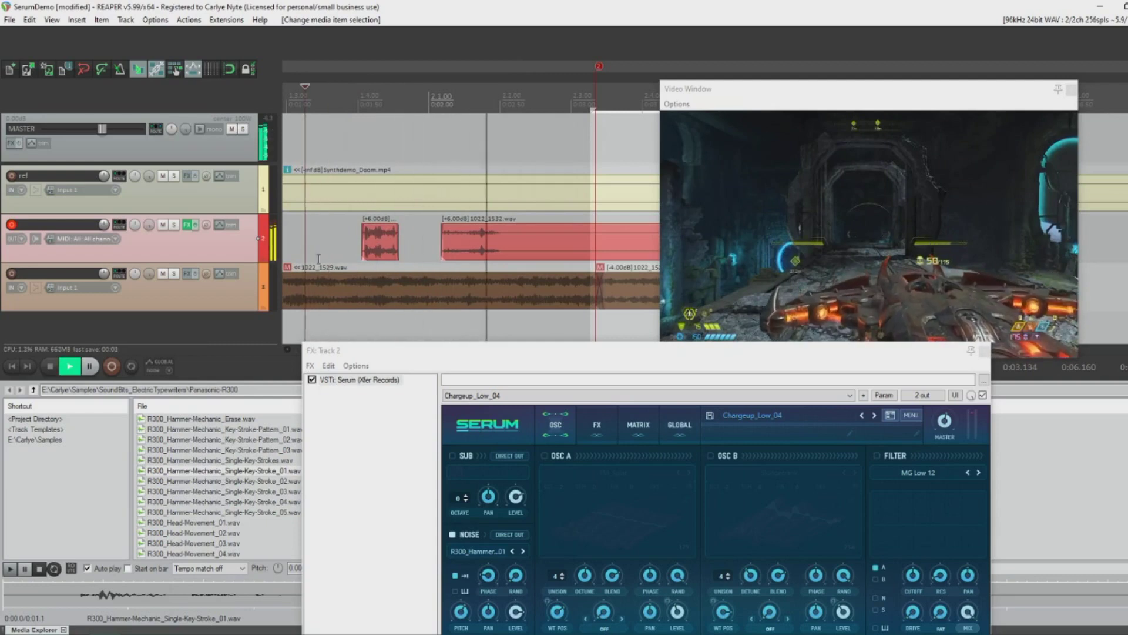
{"action": "key", "text": "space"}
Extend the end of the first 1022_1532.wav piece with a fade-out and play it back
{"action": "mouse_move", "coordinate": [399, 253]}
{"action": "left_mouse_down"}
{"action": "mouse_move", "coordinate": [414, 230]}
{"action": "mouse_move", "coordinate": [399, 236]}
{"action": "left_mouse_up"}
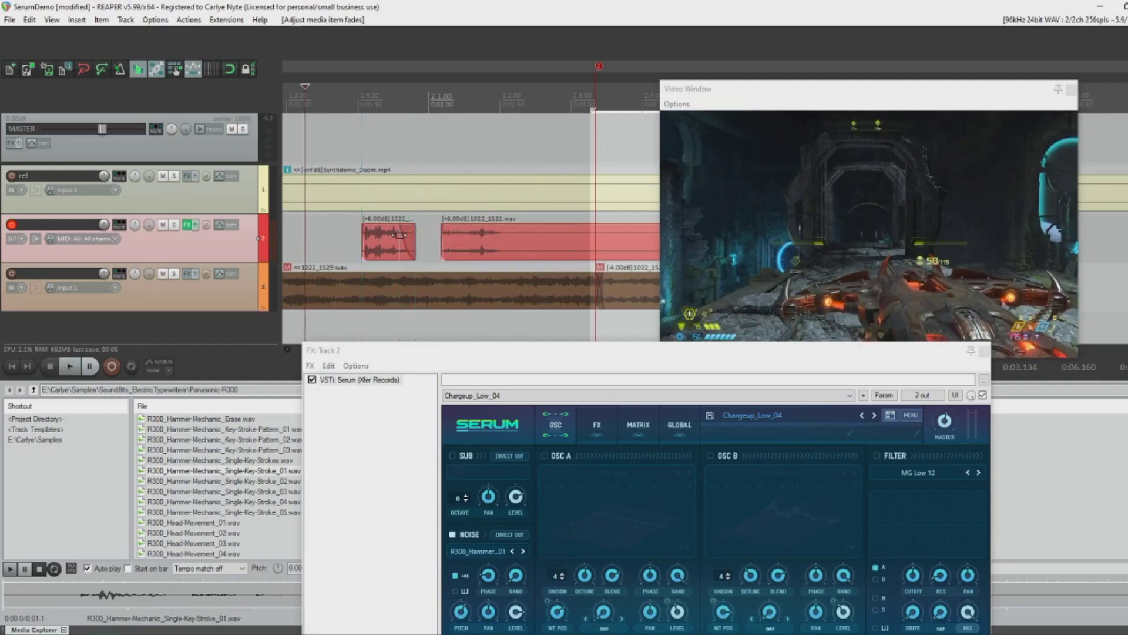
{"action": "left_click", "coordinate": [290, 241]}
{"action": "key", "text": "space"}
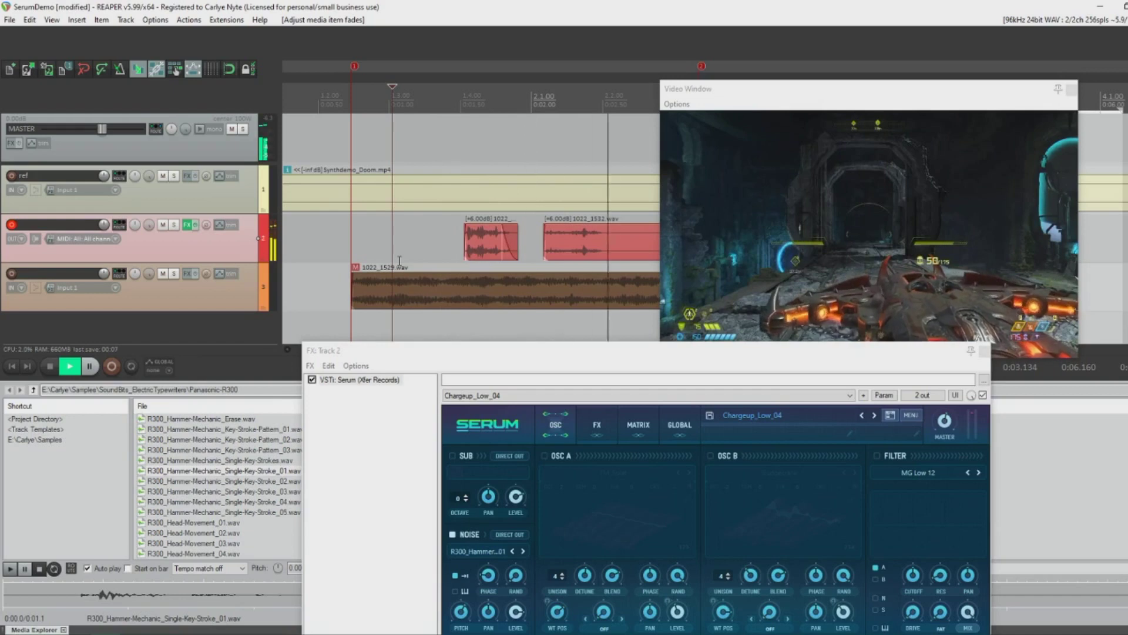
{"action": "key", "text": "space"}
Fine-tune the first piece's end by lengthening it, auditioning it and shortening it to leave a small gap
{"action": "left_click_drag", "start_coordinate": [518, 247], "coordinate": [548, 254]}
{"action": "left_click", "coordinate": [549, 252]}
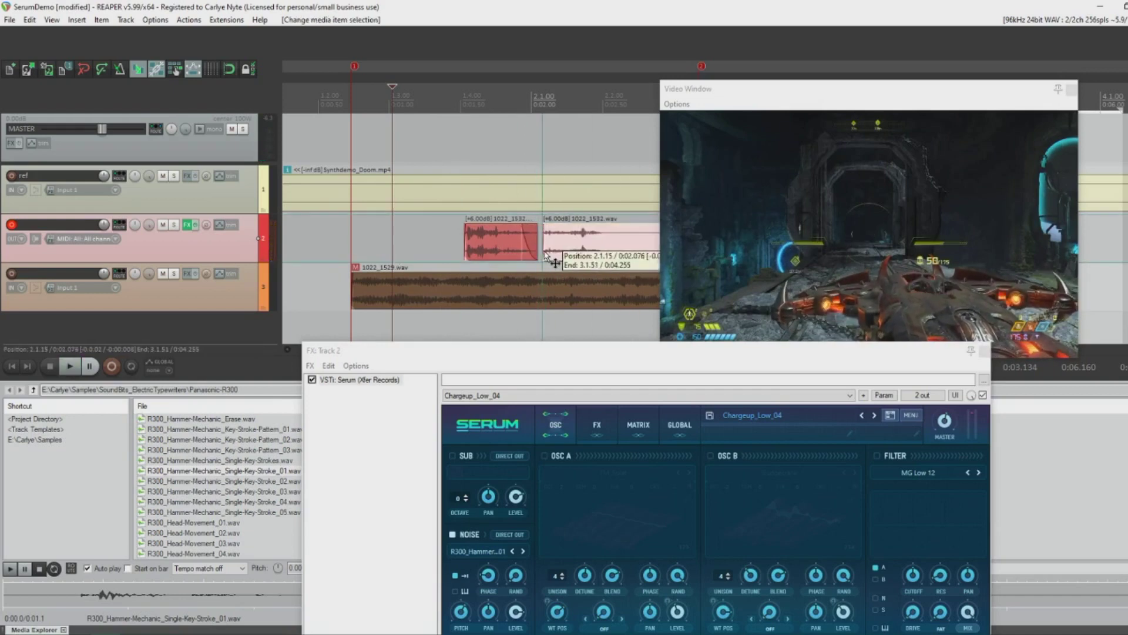
{"action": "left_click", "coordinate": [338, 246]}
{"action": "key", "text": "space"}
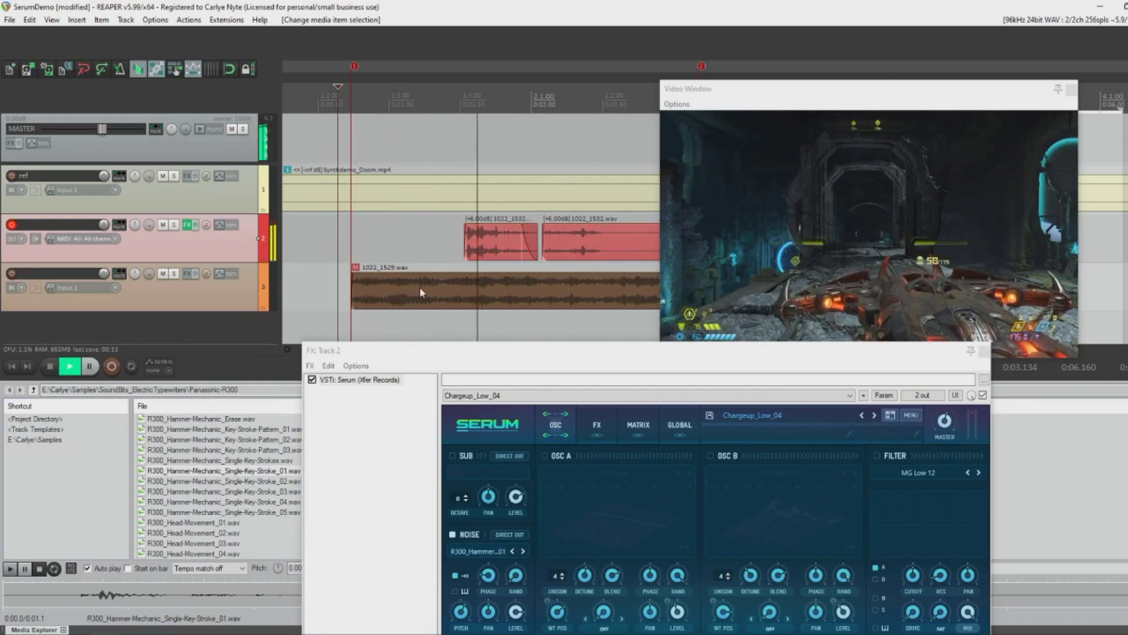
{"action": "key", "text": "space"}
{"action": "left_click_drag", "start_coordinate": [535, 247], "coordinate": [524, 248]}
Load R300_Head-Movement_01.wav into Serum's noise oscillator and reposition the plugin window
{"action": "left_click", "coordinate": [230, 523]}
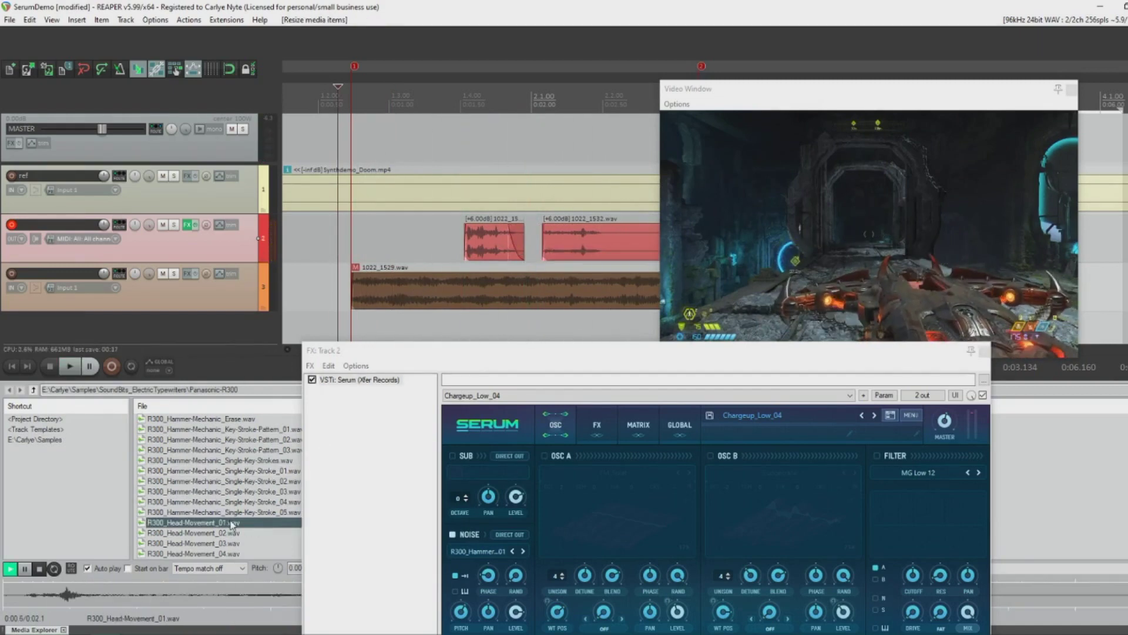
{"action": "left_click_drag", "start_coordinate": [410, 551], "coordinate": [468, 553]}
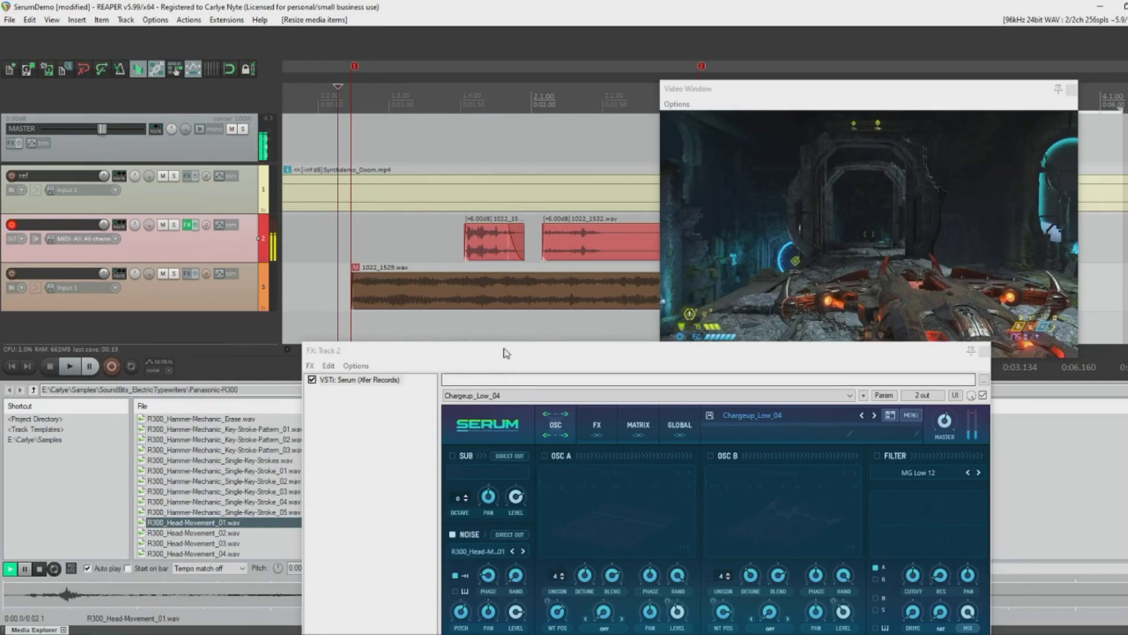
{"action": "left_click_drag", "start_coordinate": [542, 361], "coordinate": [515, 379]}
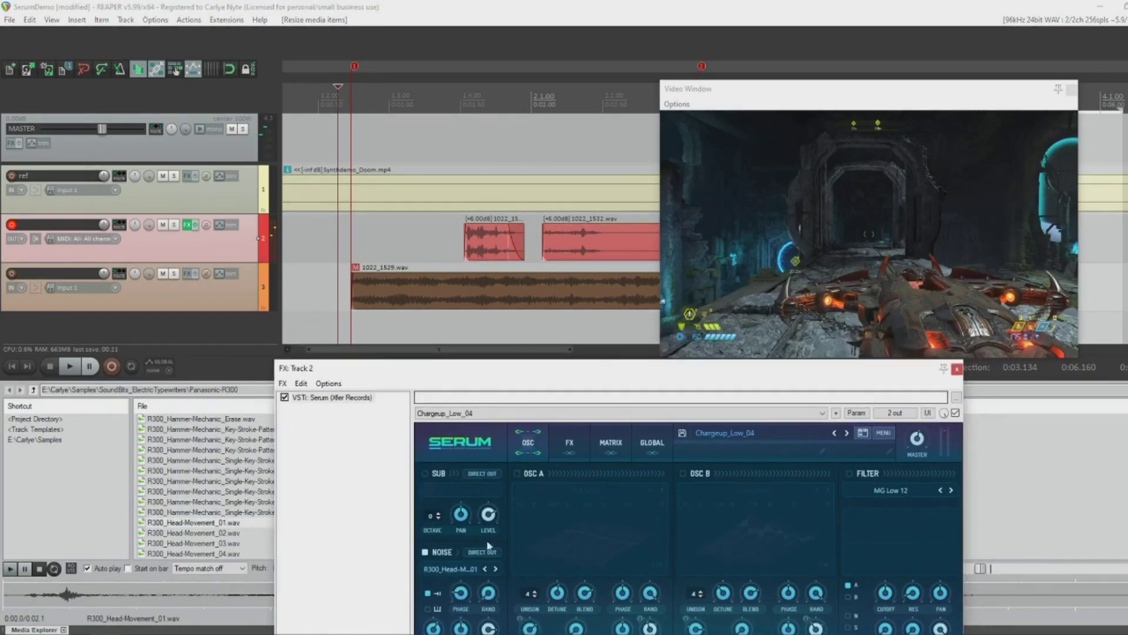
{"action": "left_click_drag", "start_coordinate": [600, 373], "coordinate": [530, 349]}
Add a new track below track 3 and move both 1022_1532.wav items onto it
{"action": "left_click", "coordinate": [234, 306]}
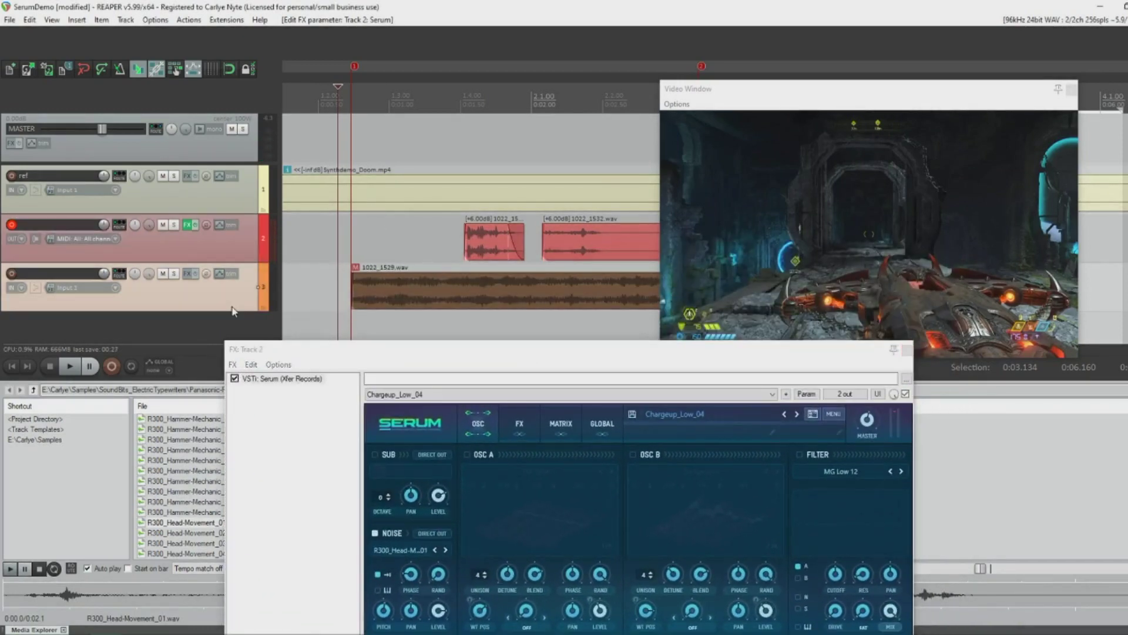
{"action": "key", "text": "ctrl+t"}
{"action": "left_click_drag", "start_coordinate": [441, 233], "coordinate": [624, 245]}
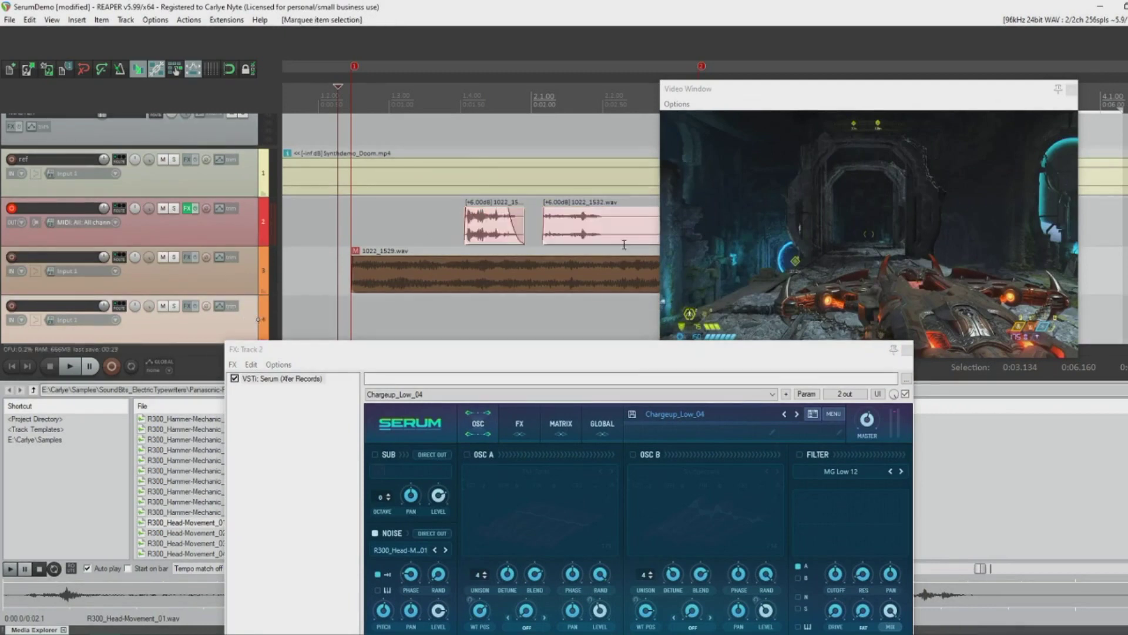
{"action": "key", "text": "KP_2"}
{"action": "key", "text": "KP_2"}
Record a take of the head-movement sound on track 2 and trim its start to just after 2.1.00
{"action": "left_click", "coordinate": [402, 209]}
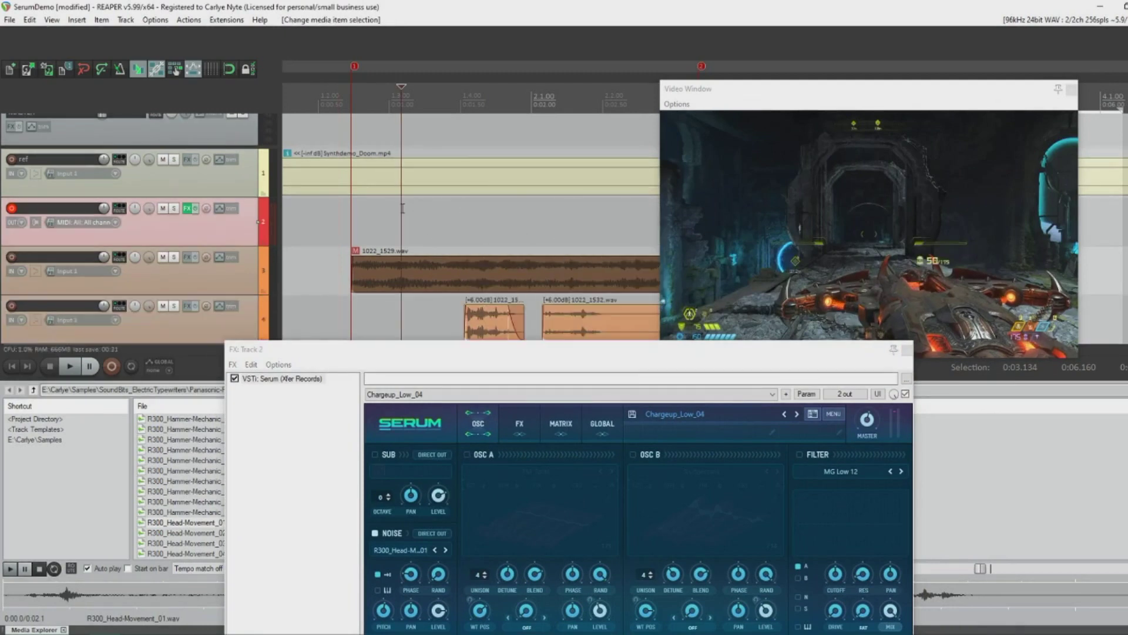
{"action": "key", "text": "ctrl+r"}
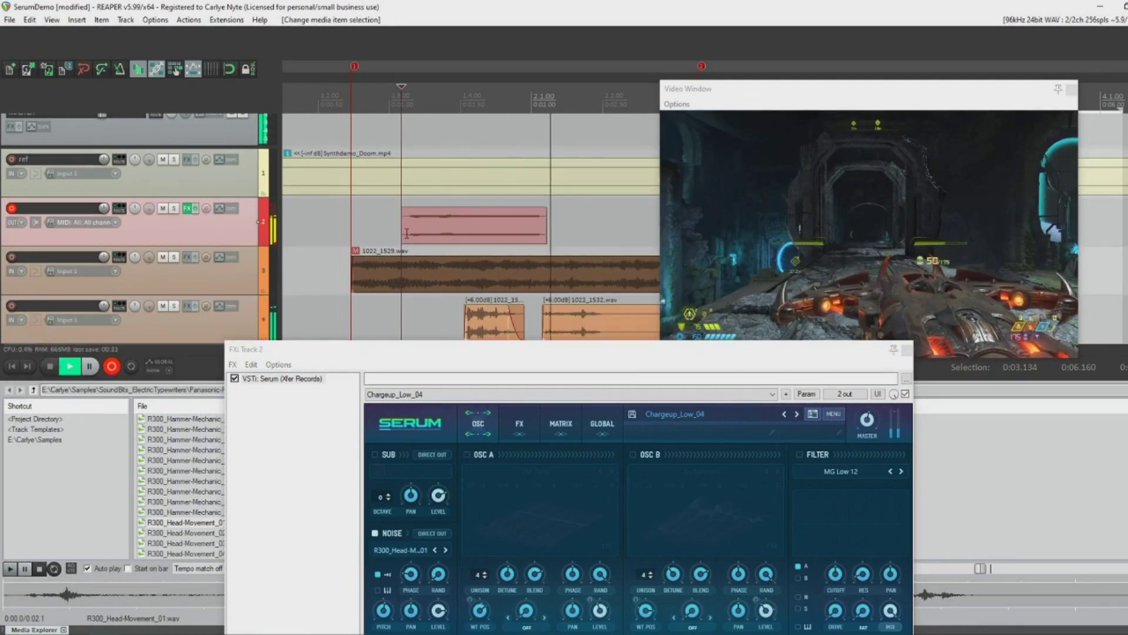
{"action": "key", "text": "space"}
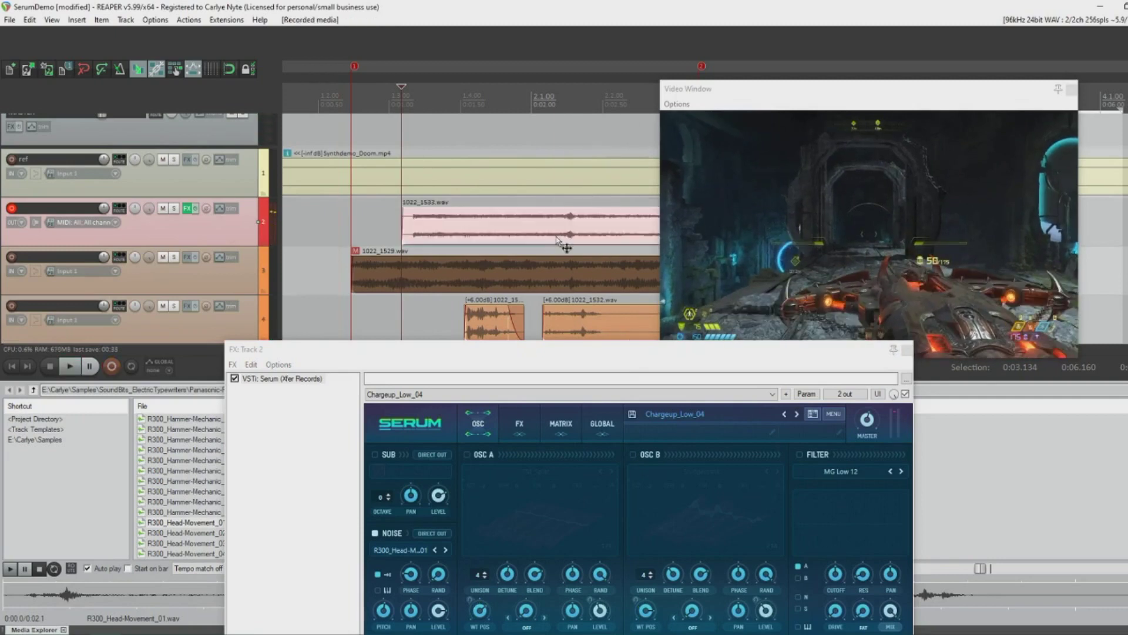
{"action": "left_click", "coordinate": [554, 241]}
{"action": "key", "text": "a"}
{"action": "scroll", "coordinate": [542, 241], "scroll_direction": "down", "scroll_amount": 2}
{"action": "scroll", "coordinate": [540, 240], "scroll_direction": "down", "scroll_amount": 1}
{"action": "scroll", "coordinate": [526, 231], "scroll_direction": "up", "scroll_amount": 1}
{"action": "mouse_move", "coordinate": [505, 234]}
{"action": "left_mouse_down"}
{"action": "mouse_move", "coordinate": [494, 236]}
{"action": "mouse_move", "coordinate": [505, 238]}
{"action": "left_mouse_up"}
Move the second 1022_1532.wav item on track 4 left against the first and play the layers together
{"action": "left_click_drag", "start_coordinate": [444, 322], "coordinate": [427, 322]}
{"action": "left_click", "coordinate": [333, 213]}
{"action": "key", "text": "space"}
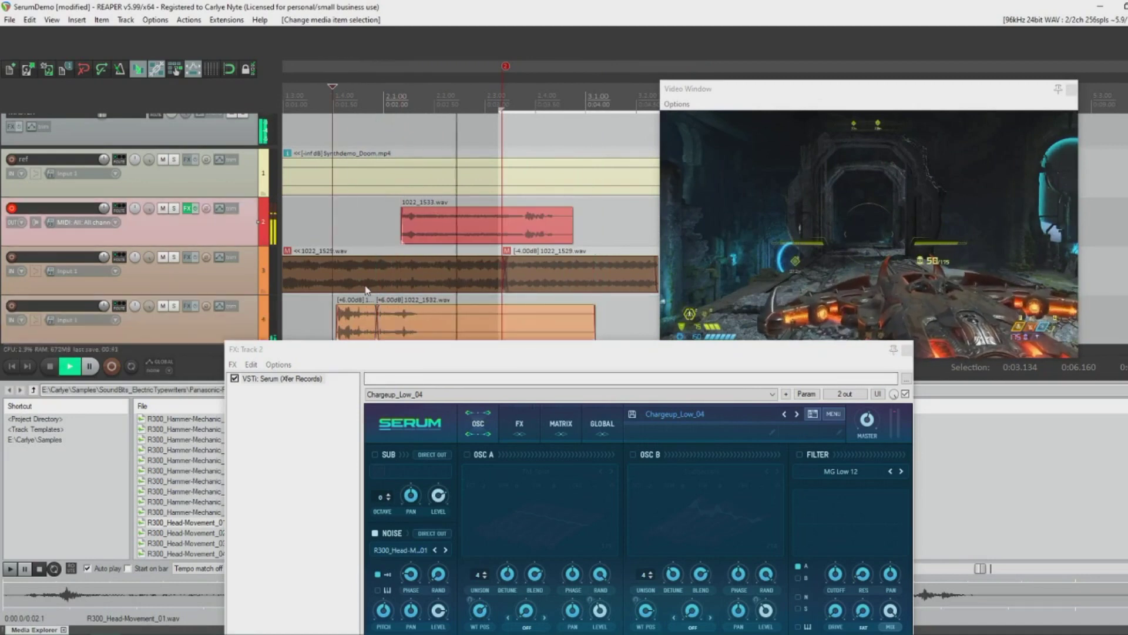
{"action": "key", "text": "space"}
Split 1022_1533.wav near the second marker, trim the quiet gap, close it with the final burst and play the result
{"action": "left_click", "coordinate": [502, 231]}
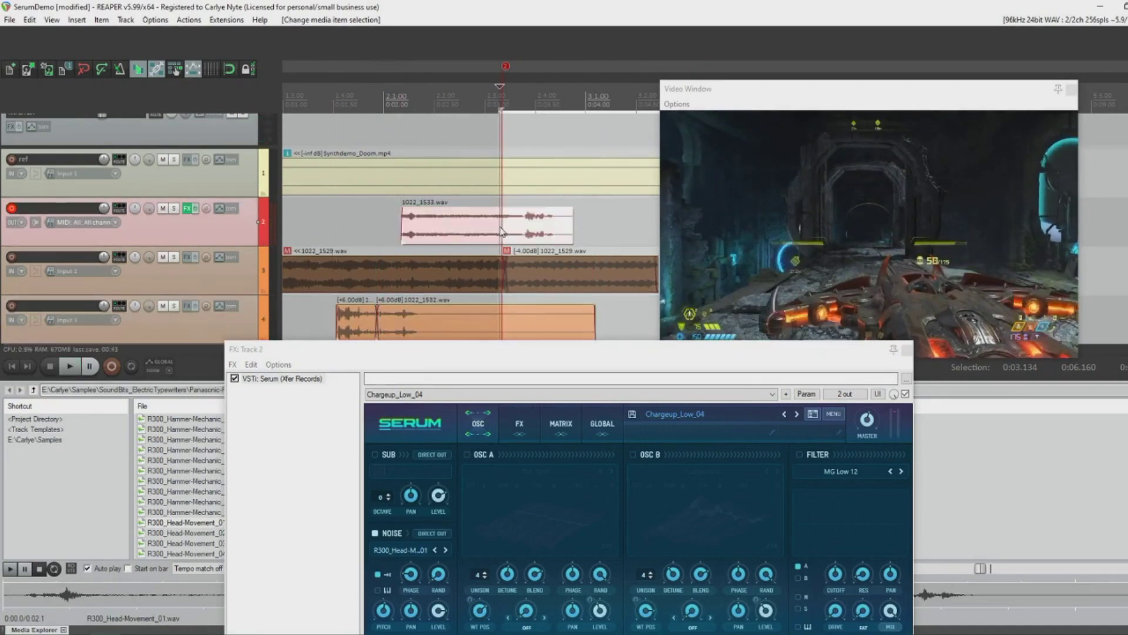
{"action": "key", "text": "s"}
{"action": "left_click", "coordinate": [524, 229]}
{"action": "key", "text": "a"}
{"action": "left_click_drag", "start_coordinate": [536, 234], "coordinate": [511, 236]}
{"action": "left_click", "coordinate": [334, 229]}
{"action": "key", "text": "space"}
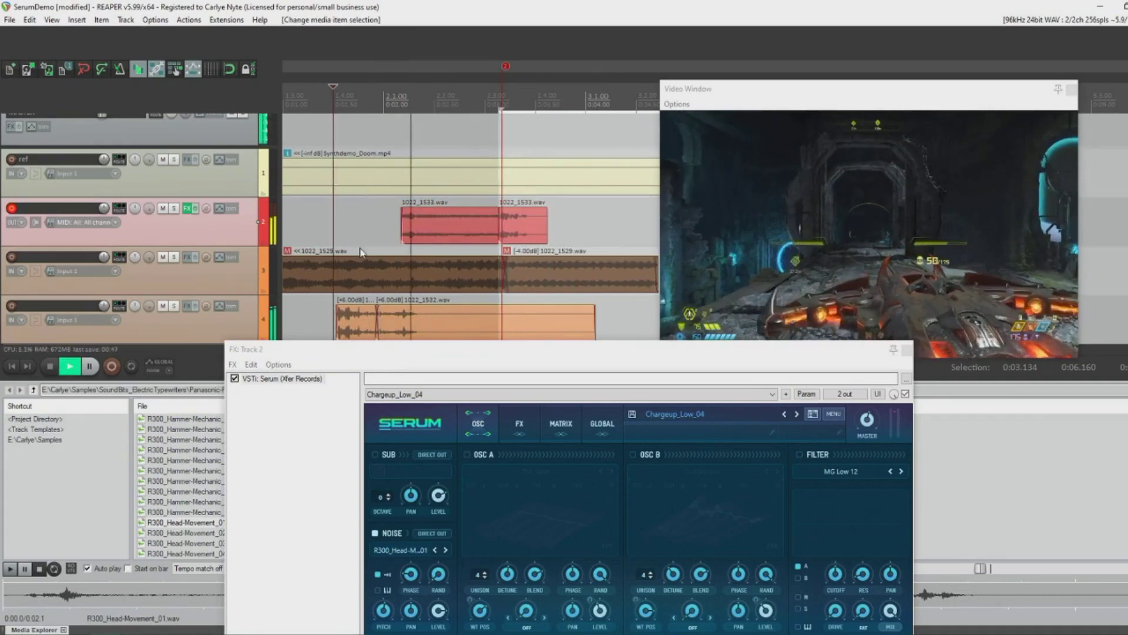
{"action": "scroll", "coordinate": [329, 259], "scroll_direction": "down", "scroll_amount": 2}
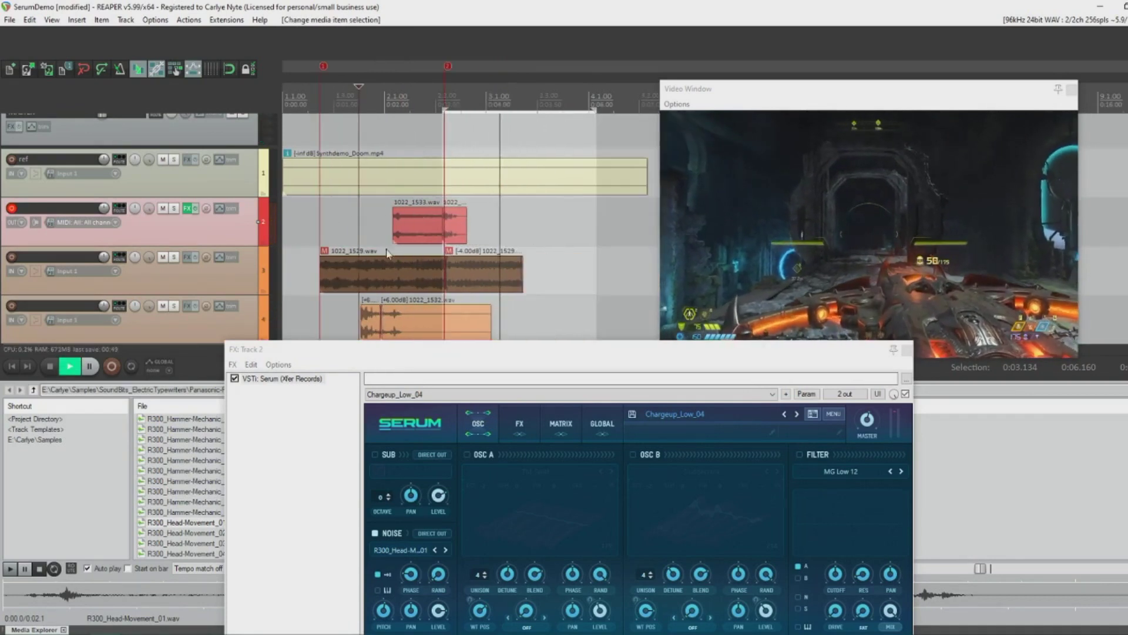
Unmute both 1022_1529.wav items on track 3 and play the layers from just before the first marker
{"action": "key", "text": "space"}
{"action": "left_click_drag", "start_coordinate": [291, 268], "coordinate": [570, 288]}
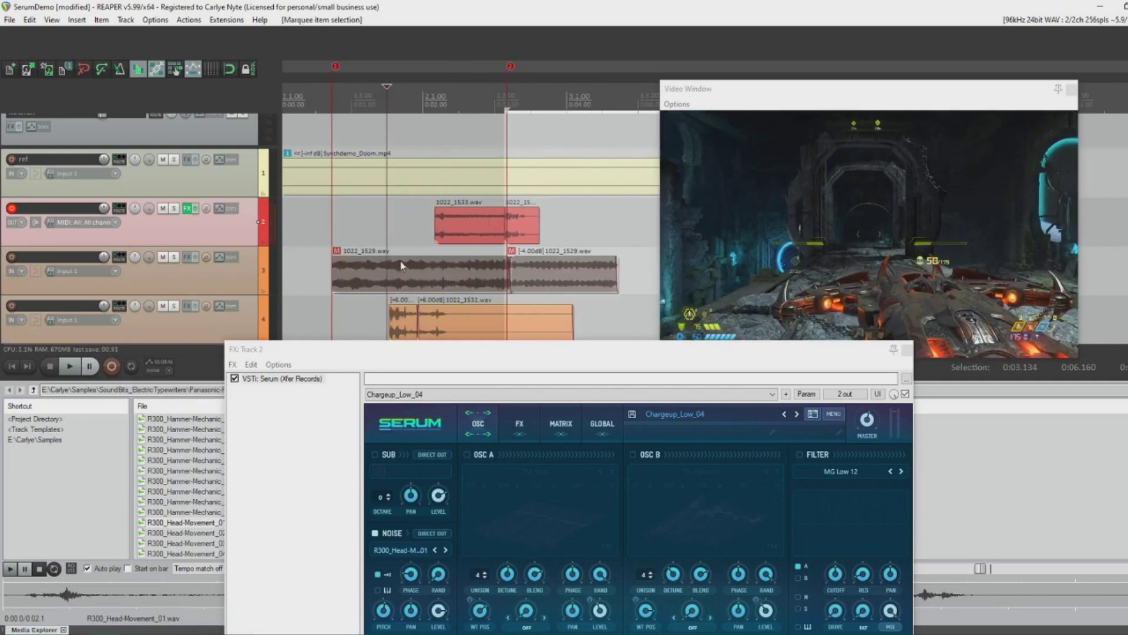
{"action": "key", "text": "ctrl+m"}
{"action": "left_click", "coordinate": [317, 267]}
{"action": "key", "text": "space"}
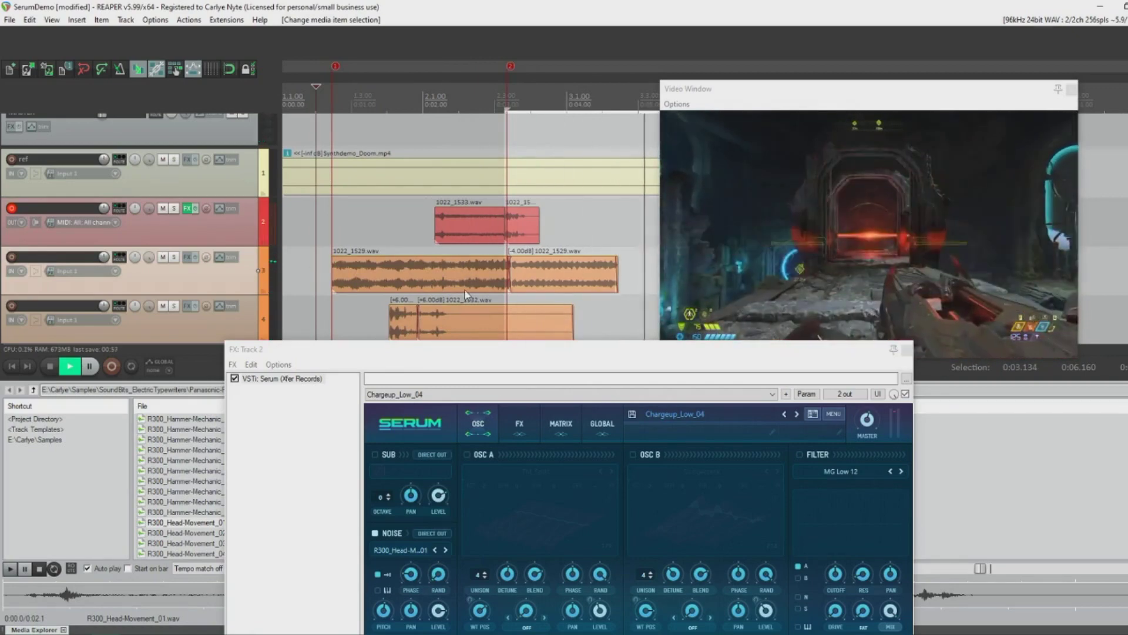
{"action": "key", "text": "space"}
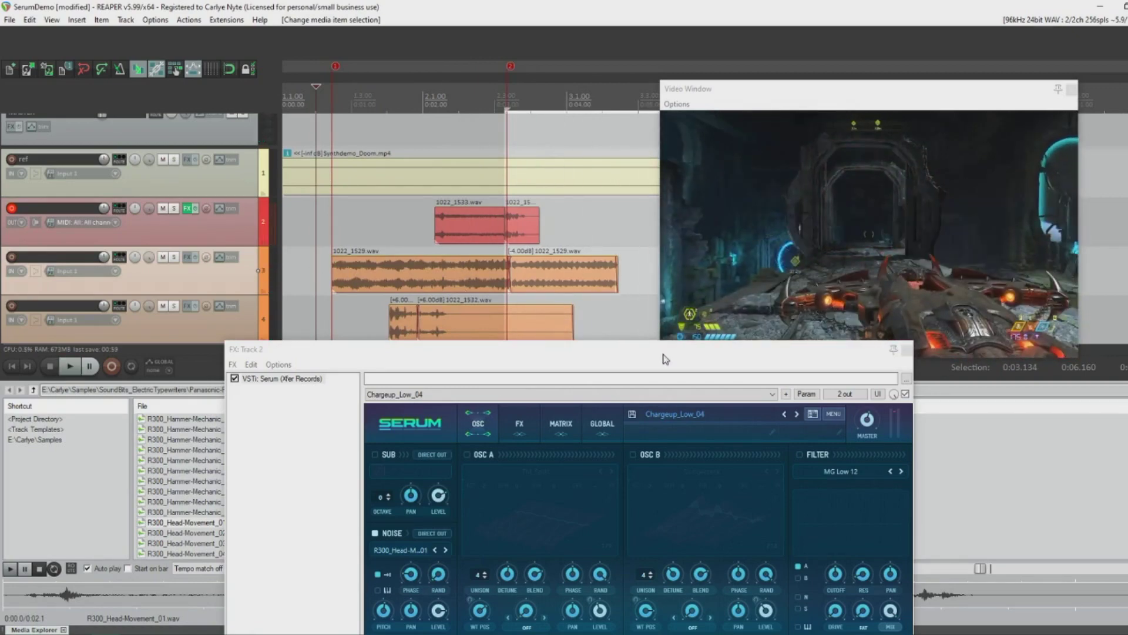
{"action": "left_click_drag", "start_coordinate": [665, 359], "coordinate": [713, 393]}
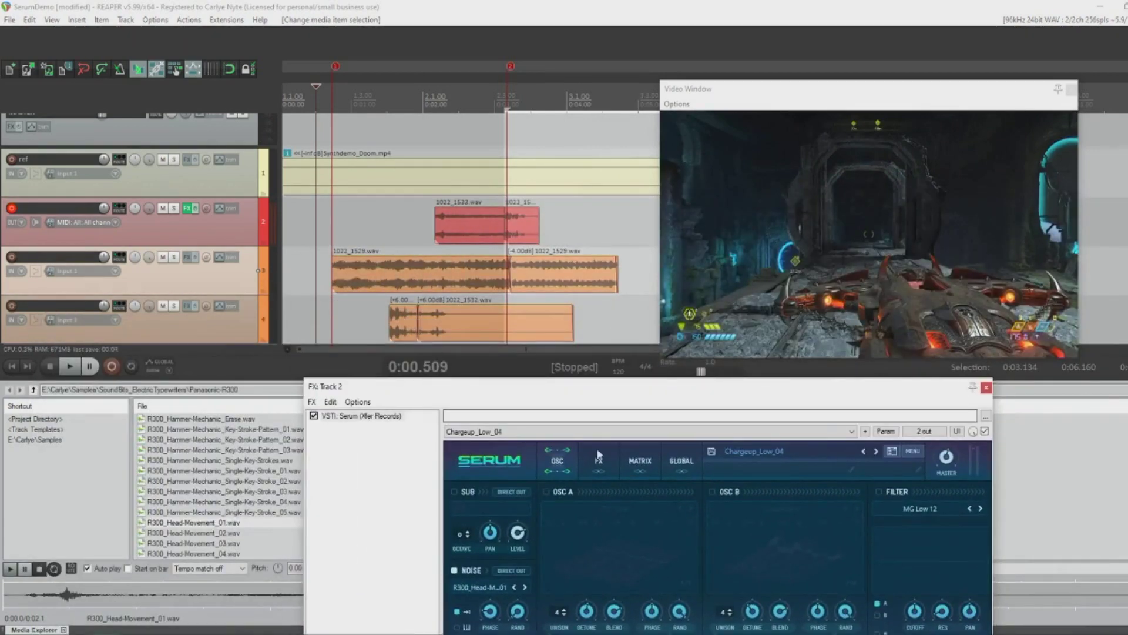
{"action": "left_click_drag", "start_coordinate": [651, 391], "coordinate": [569, 371]}
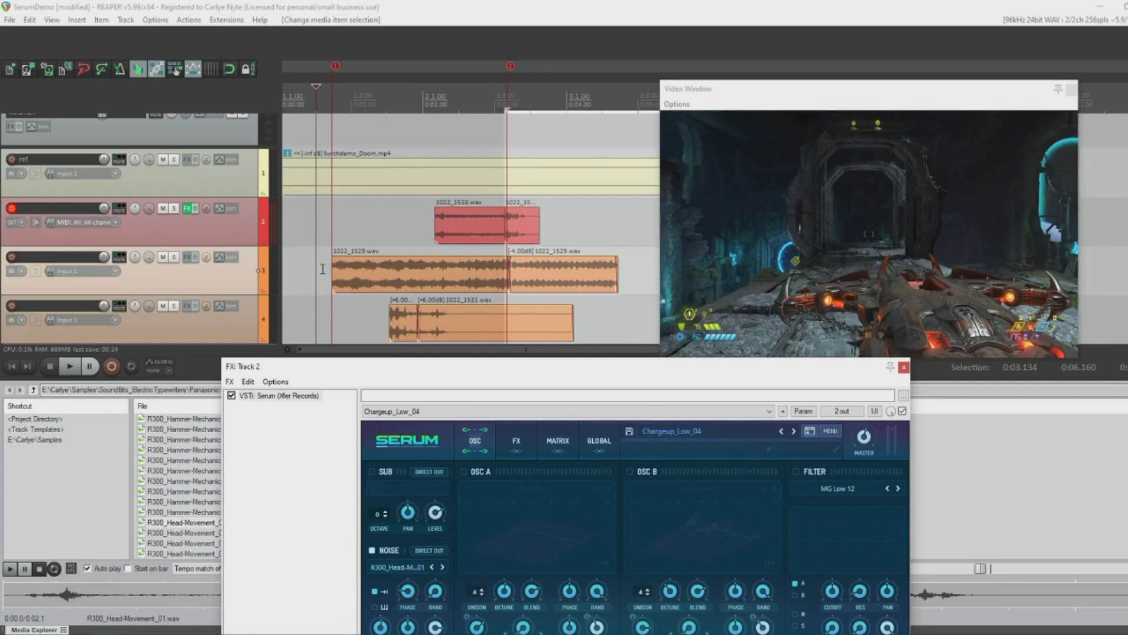
{"action": "left_click_drag", "start_coordinate": [322, 269], "coordinate": [539, 274]}
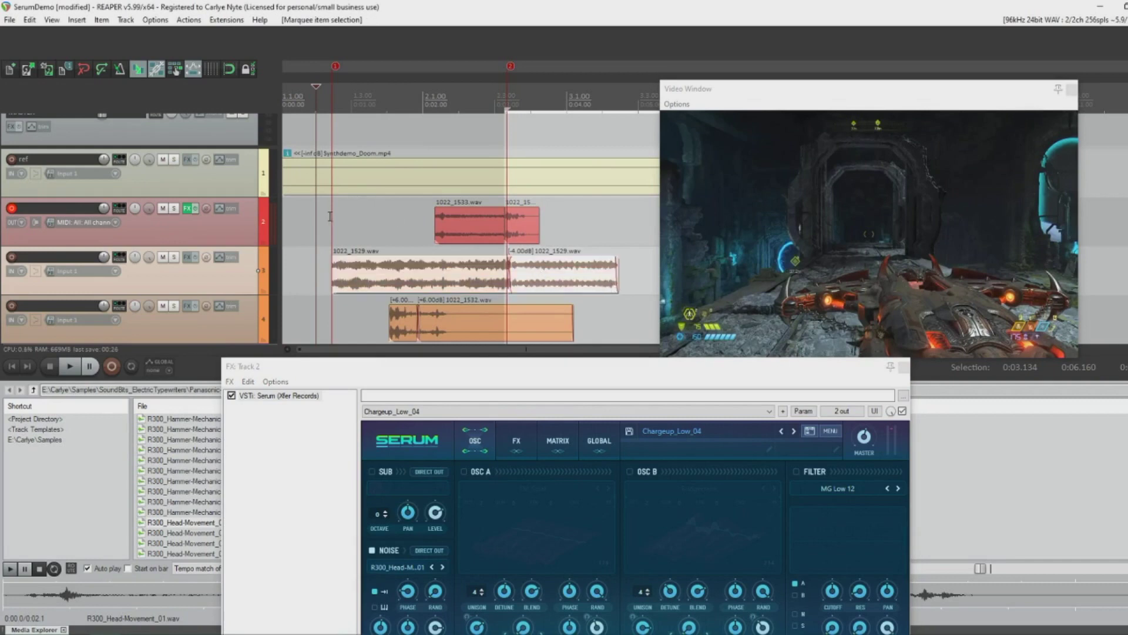
{"action": "left_click_drag", "start_coordinate": [330, 216], "coordinate": [335, 255]}
{"action": "left_click", "coordinate": [295, 260]}
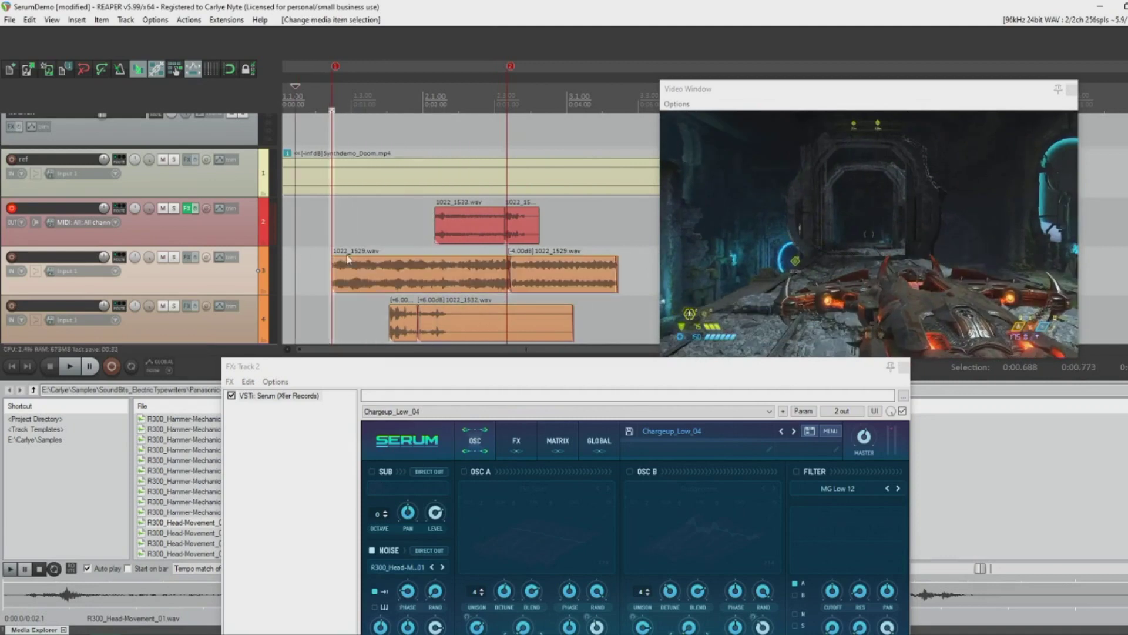
Play the layered sounds from near the project start, ahead of the first marker
{"action": "left_click", "coordinate": [311, 251]}
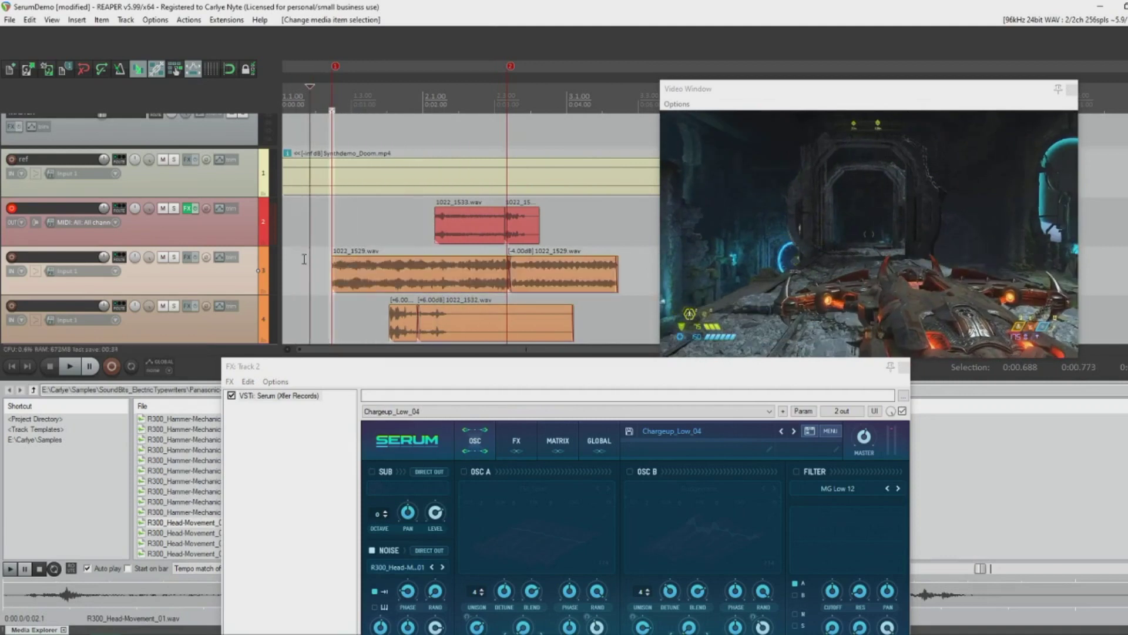
{"action": "scroll", "coordinate": [308, 253], "scroll_direction": "down", "scroll_amount": 2}
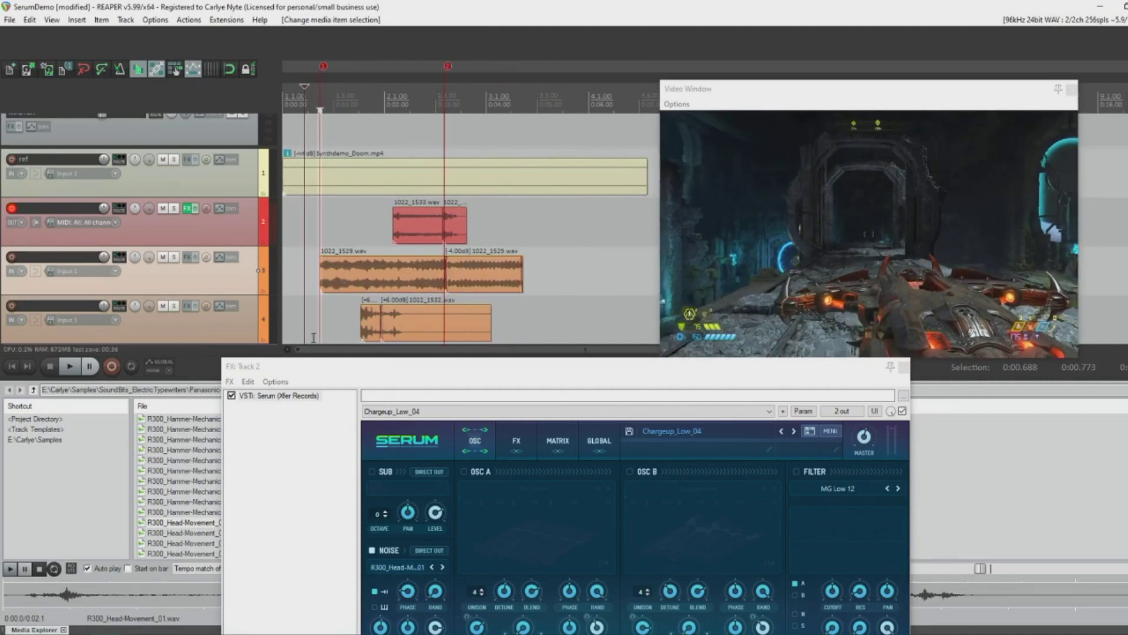
{"action": "left_click", "coordinate": [294, 248]}
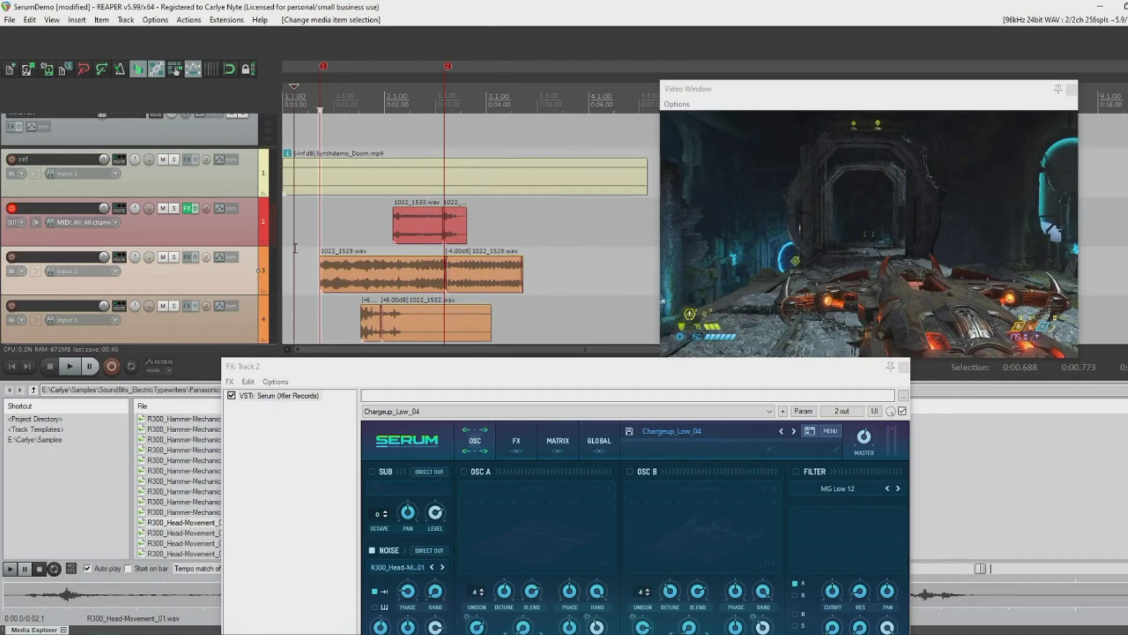
{"action": "key", "text": "space"}
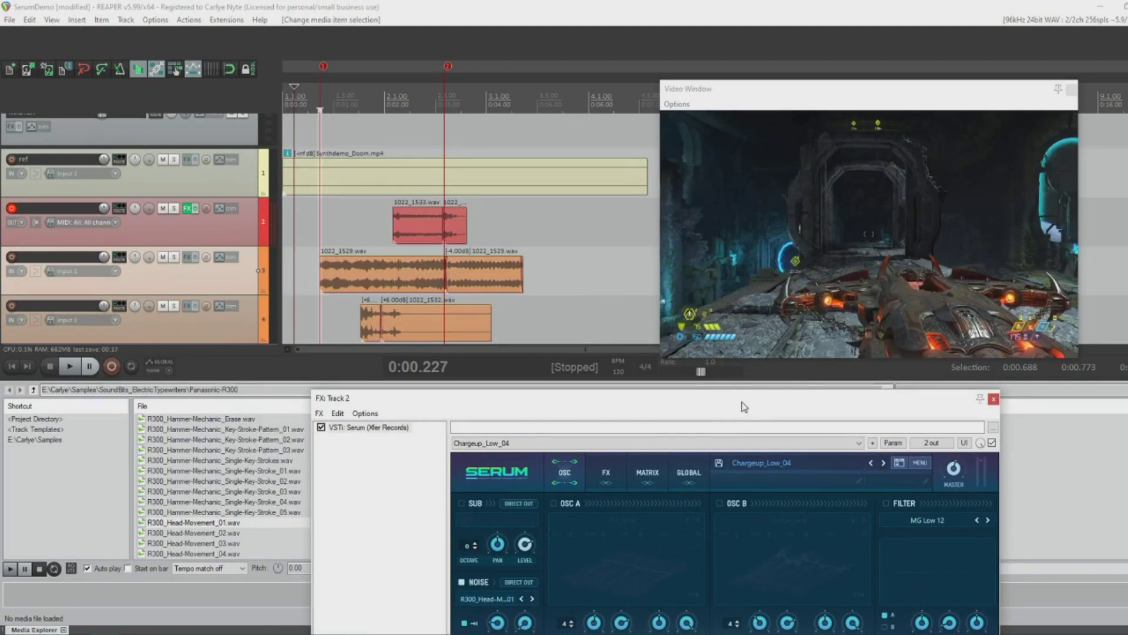
Enable oscillators A and B in the Serum patch on track 2 and reposition its window below the track 2 items
{"action": "left_click_drag", "start_coordinate": [736, 405], "coordinate": [752, 185]}
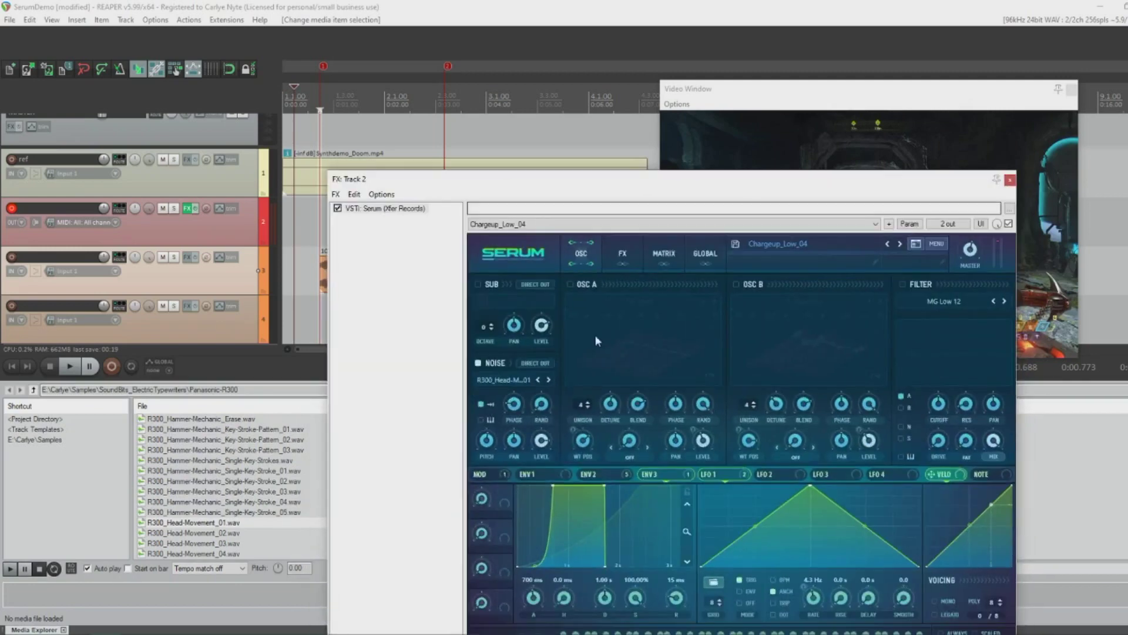
{"action": "left_click", "coordinate": [588, 285]}
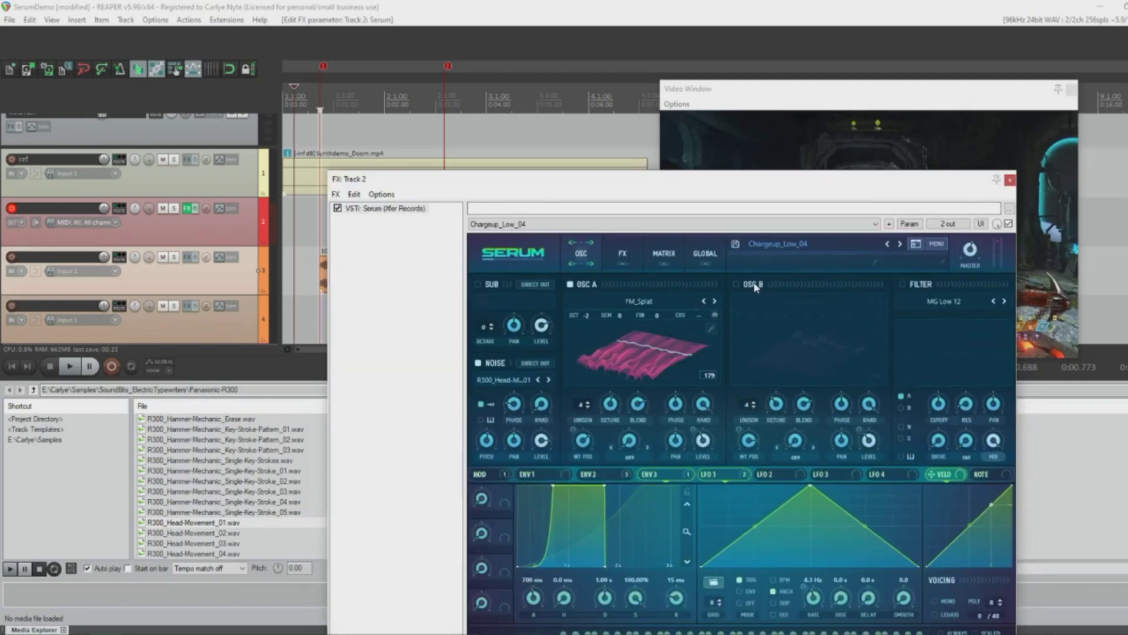
{"action": "left_click", "coordinate": [736, 284]}
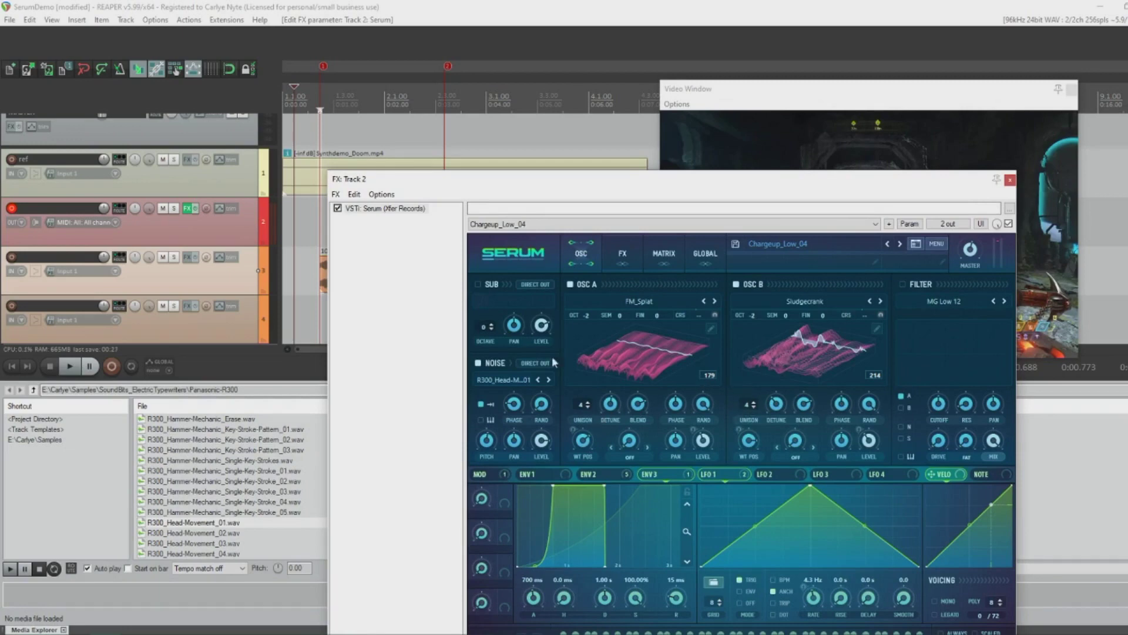
{"action": "left_click_drag", "start_coordinate": [466, 175], "coordinate": [398, 279]}
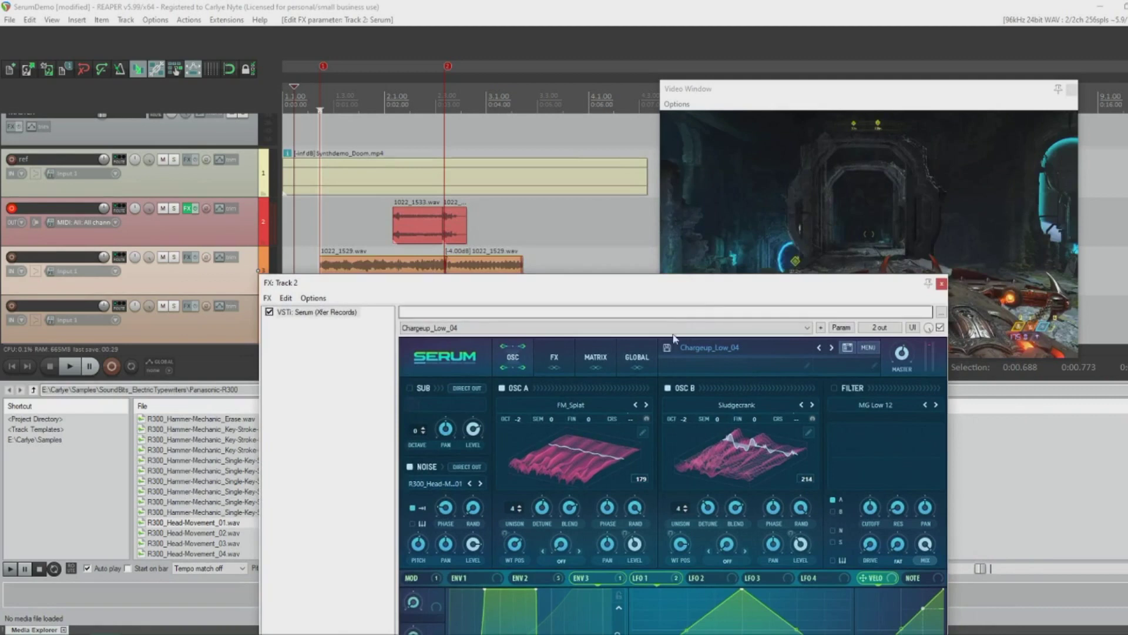
{"action": "left_click_drag", "start_coordinate": [662, 298], "coordinate": [667, 279]}
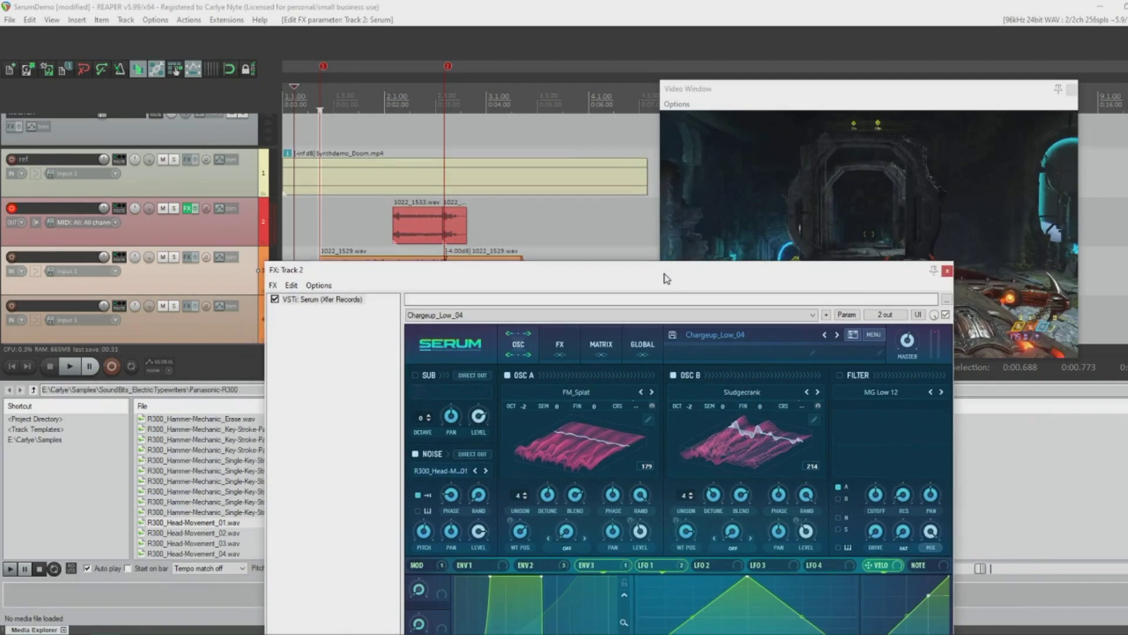